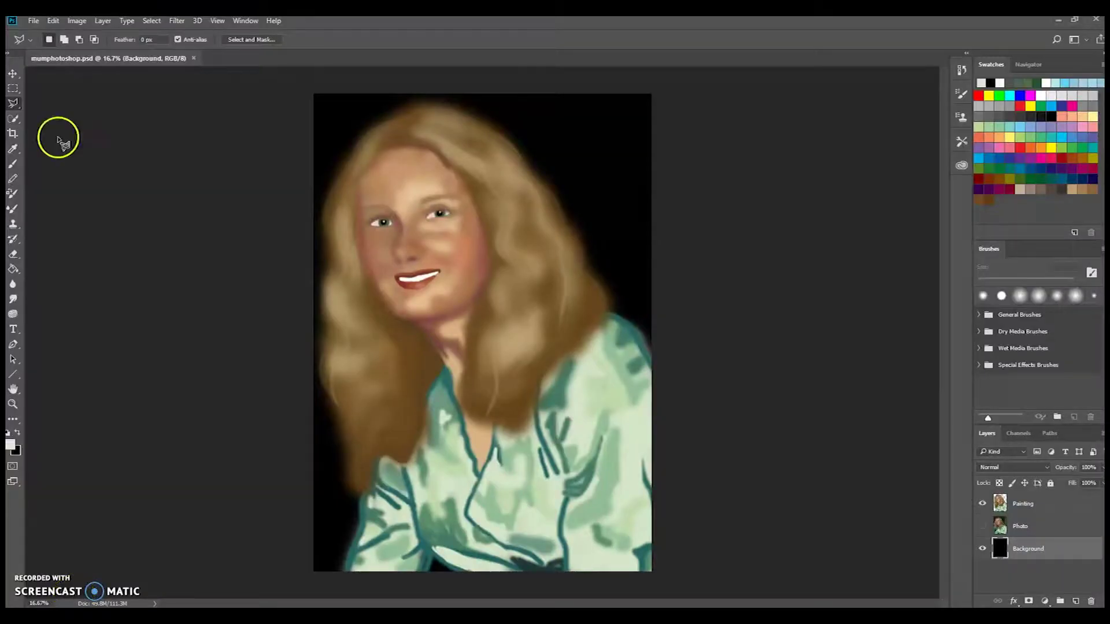
- Duplicate the portrait document via Image > Duplicate, naming the copy DigitalPaintingEyes
{"action": "left_click", "coordinate": [77, 21]}
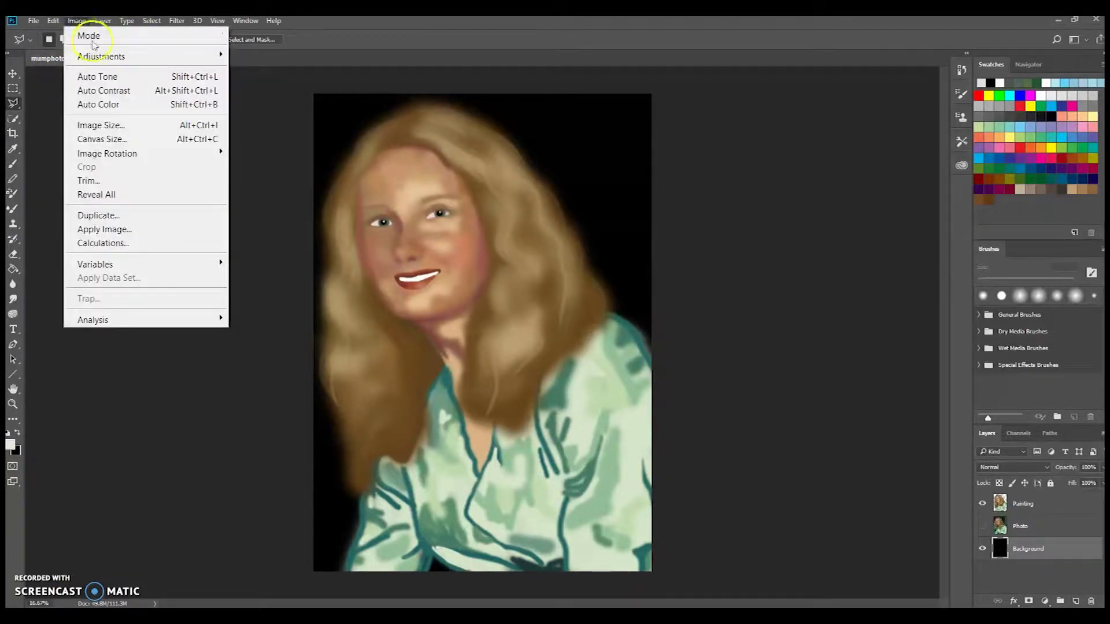
{"action": "left_click", "coordinate": [116, 216]}
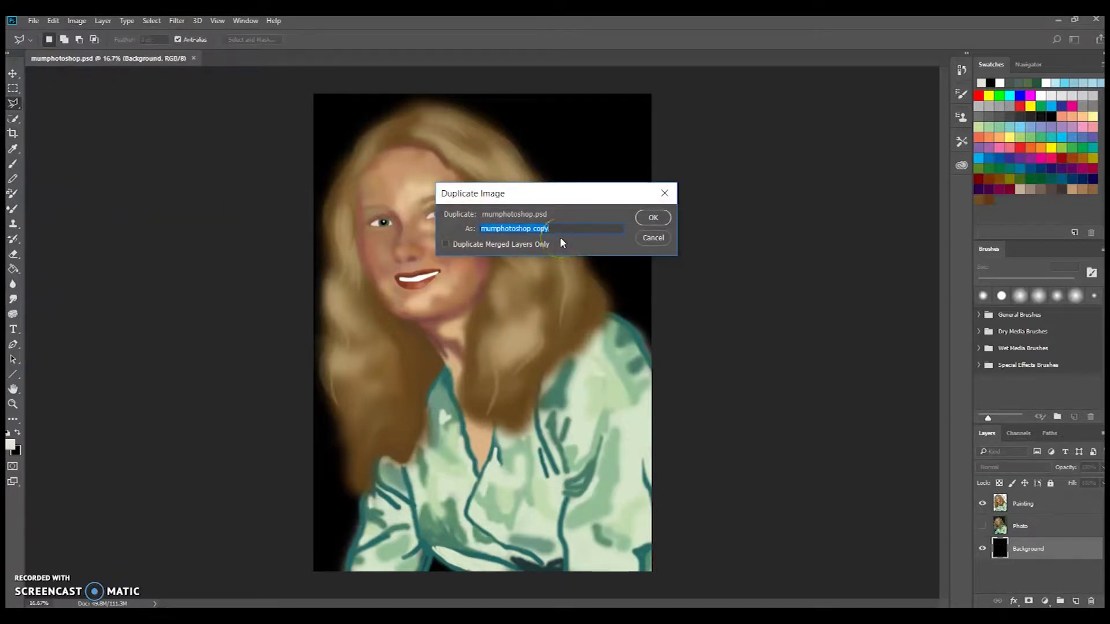
{"action": "type", "text": "D"}
{"action": "type", "text": "igitalPaintingEyes"}
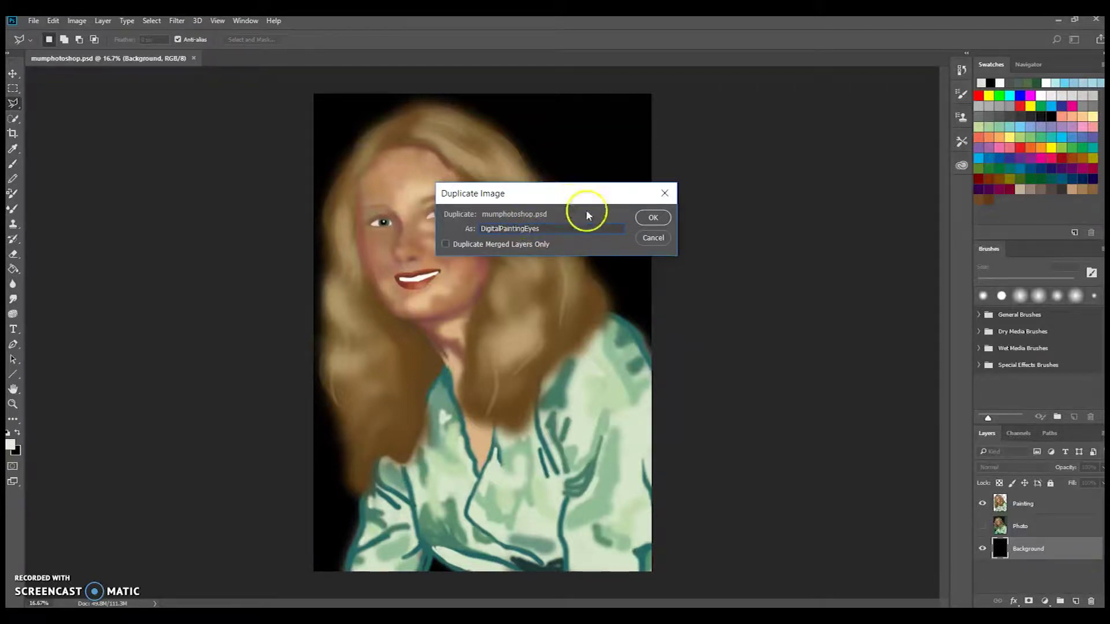
{"action": "left_click", "coordinate": [652, 218]}
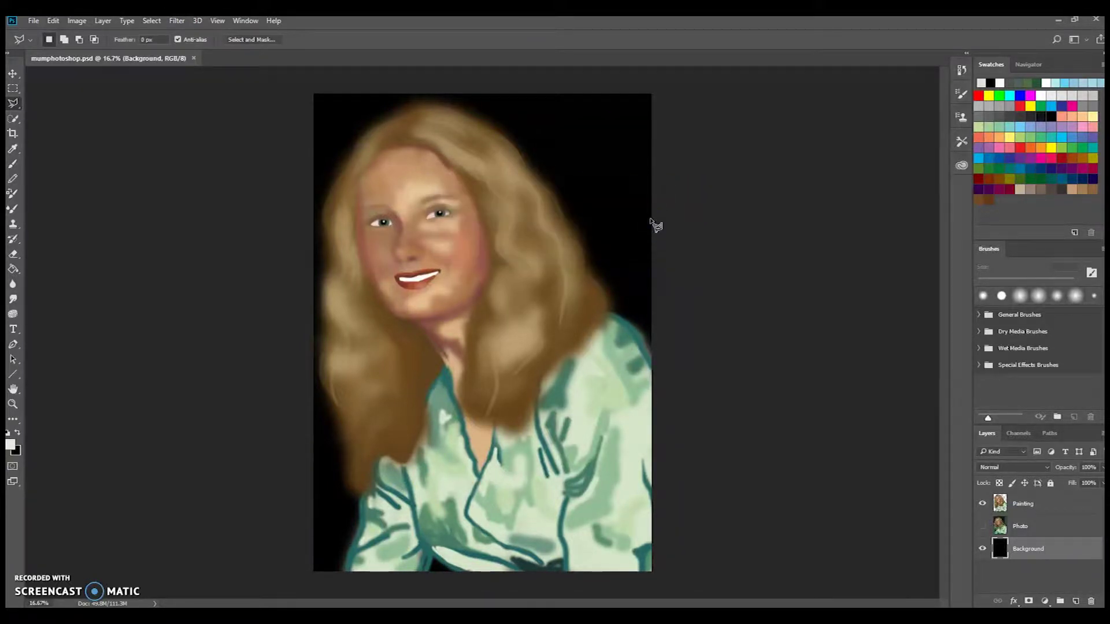
- Close the original mumphotoshop.psd, select the Painting layer and zoom in on the face
{"action": "left_click", "coordinate": [193, 59]}
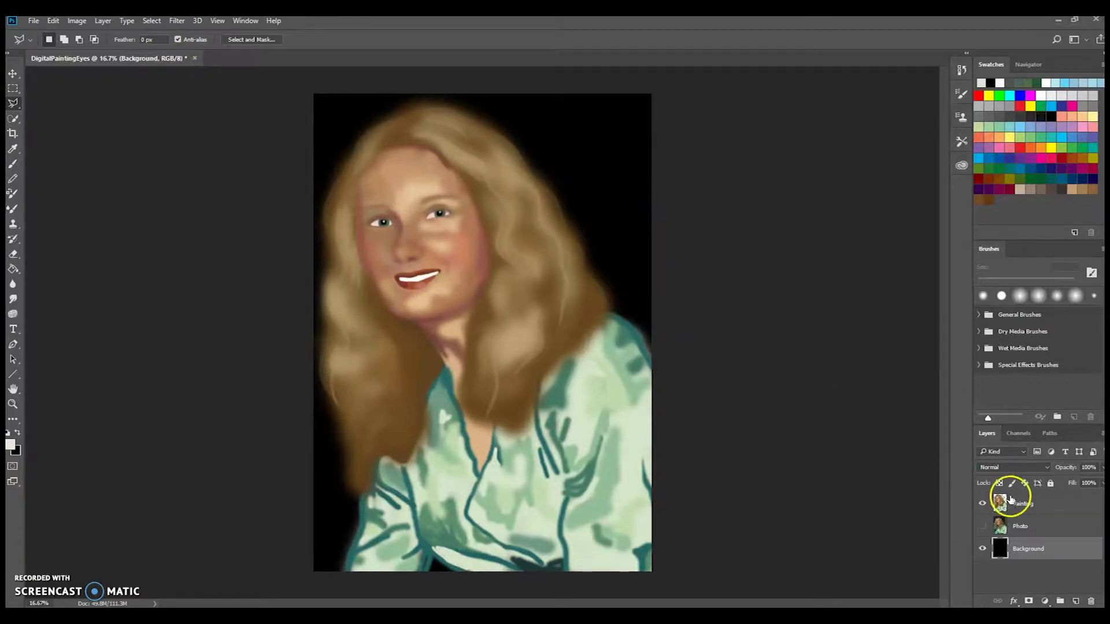
{"action": "left_click", "coordinate": [1025, 506]}
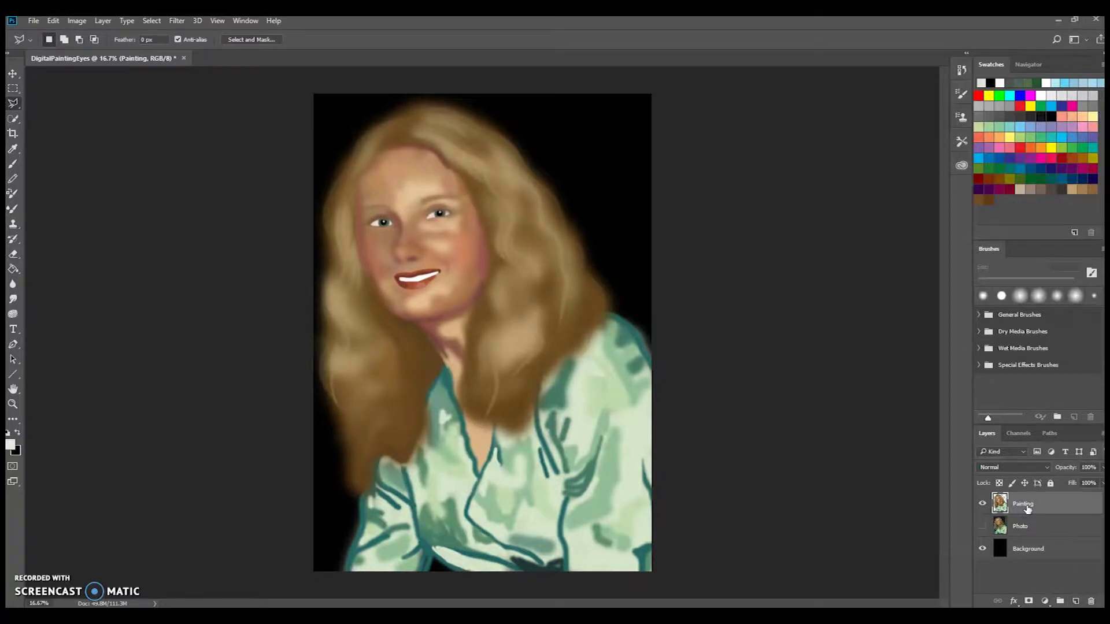
{"action": "key", "text": "ctrl+plus"}
{"action": "key", "text": "ctrl+plus"}
{"action": "key", "text": "ctrl+plus"}
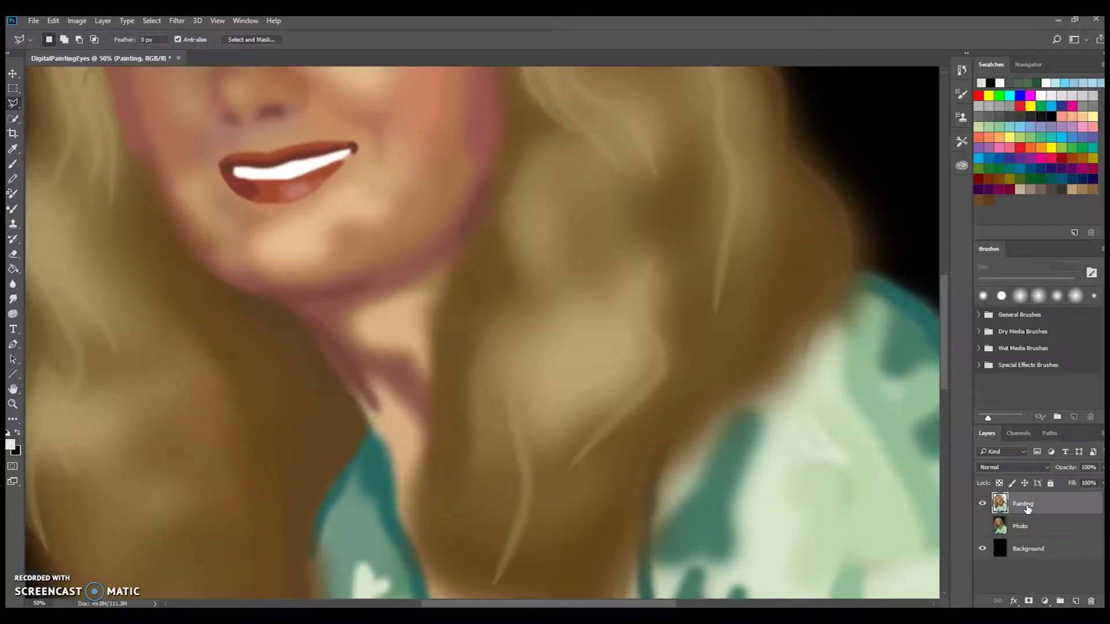
{"action": "scroll", "coordinate": [527, 416], "scroll_direction": "up", "scroll_amount": 5}
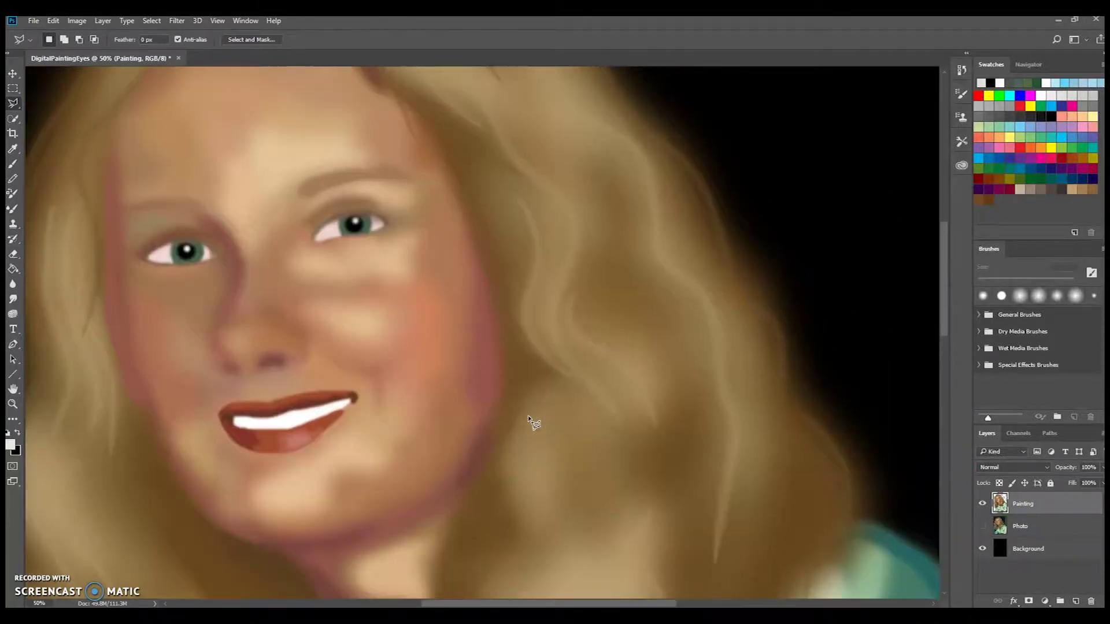
{"action": "scroll", "coordinate": [528, 422], "scroll_direction": "up", "scroll_amount": 1}
- Quick Select the right eye with a 21 px brush, delete it, then undo
{"action": "left_click", "coordinate": [13, 120]}
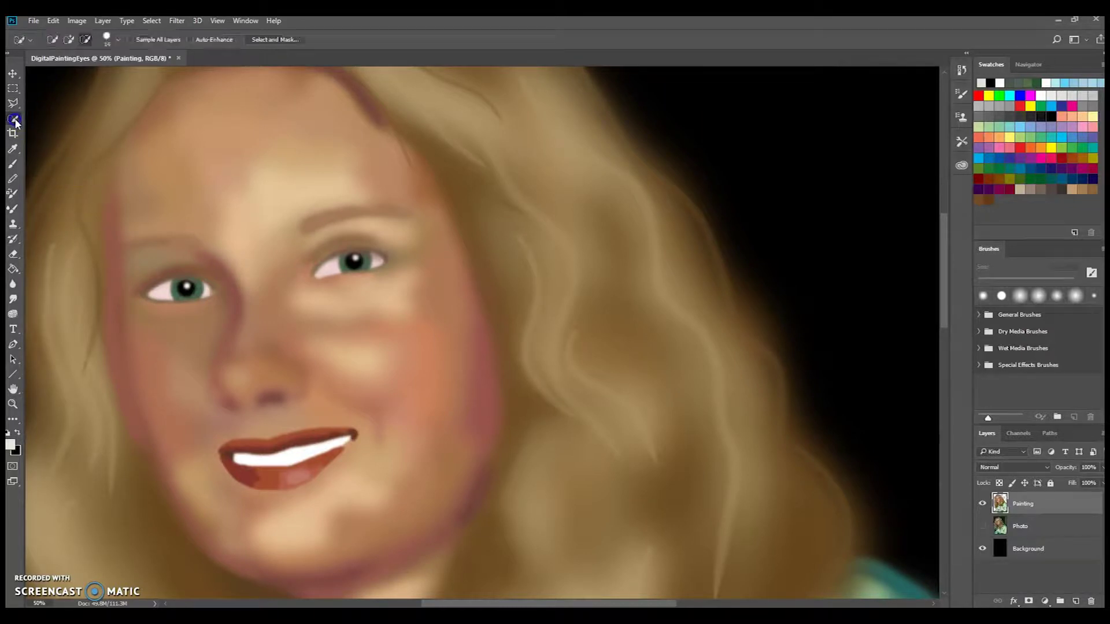
{"action": "left_click", "coordinate": [68, 46]}
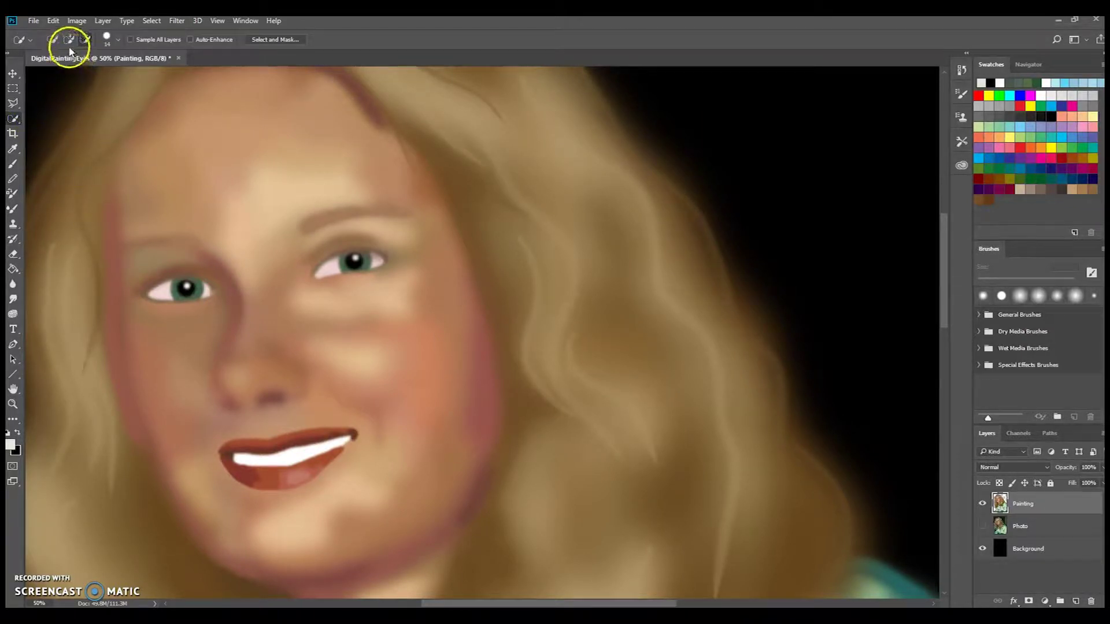
{"action": "left_click", "coordinate": [110, 39]}
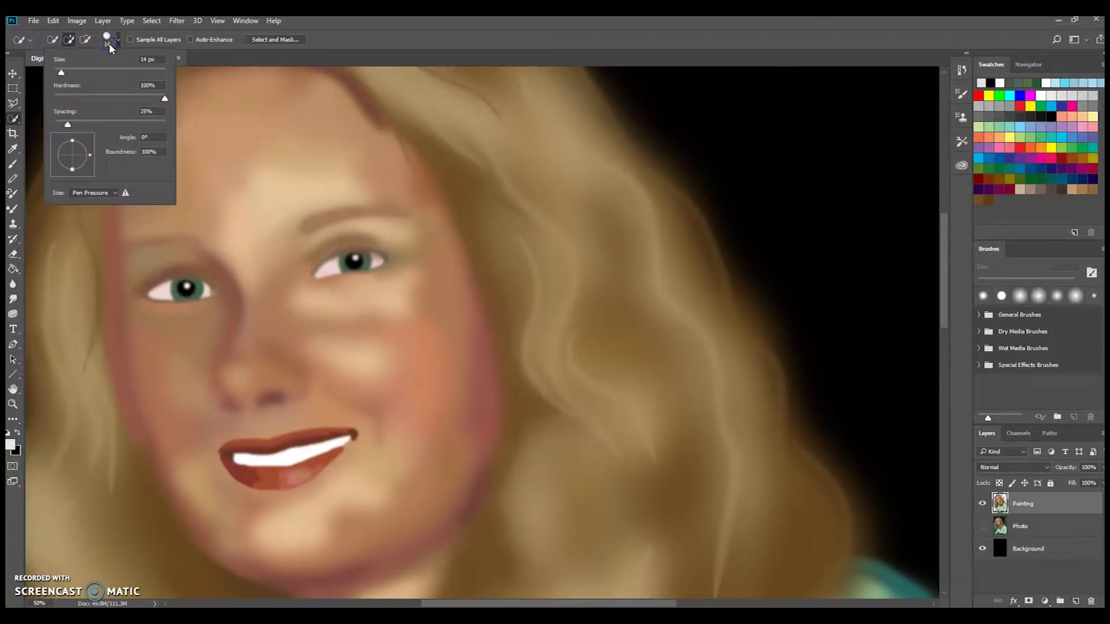
{"action": "mouse_move", "coordinate": [61, 73]}
{"action": "left_mouse_down"}
{"action": "mouse_move", "coordinate": [75, 69]}
{"action": "mouse_move", "coordinate": [65, 73]}
{"action": "left_mouse_up"}
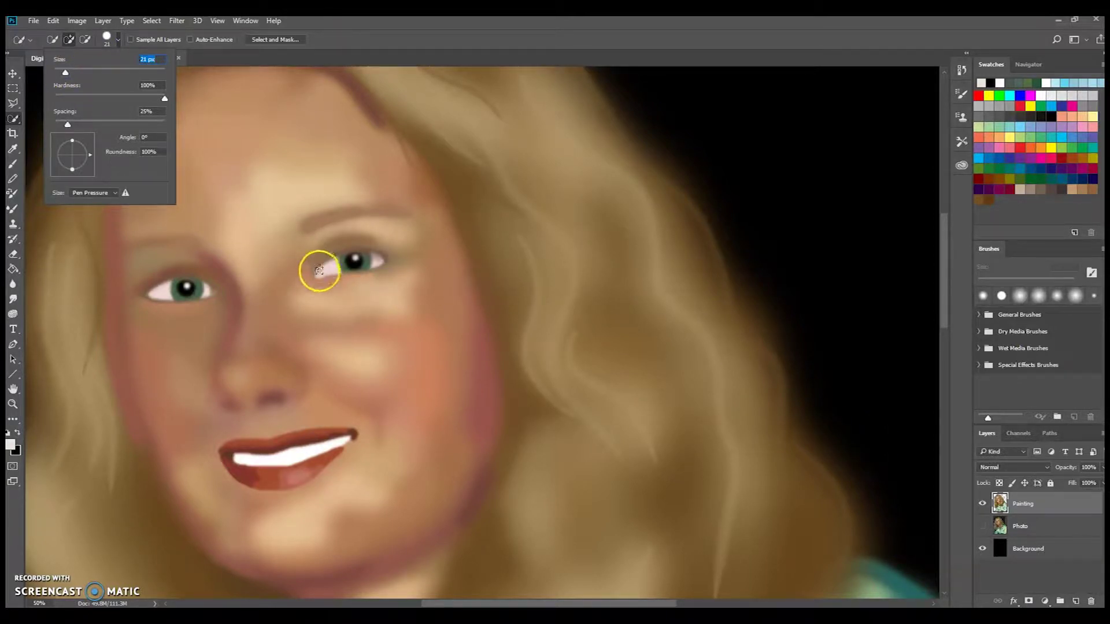
{"action": "left_click", "coordinate": [320, 272]}
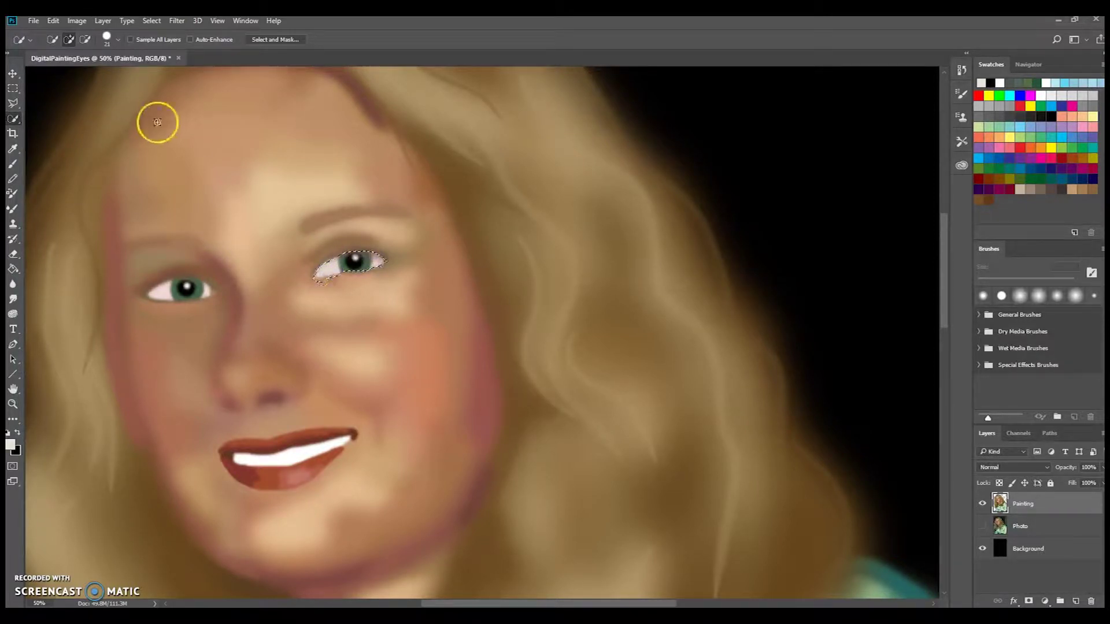
{"action": "left_click", "coordinate": [85, 39]}
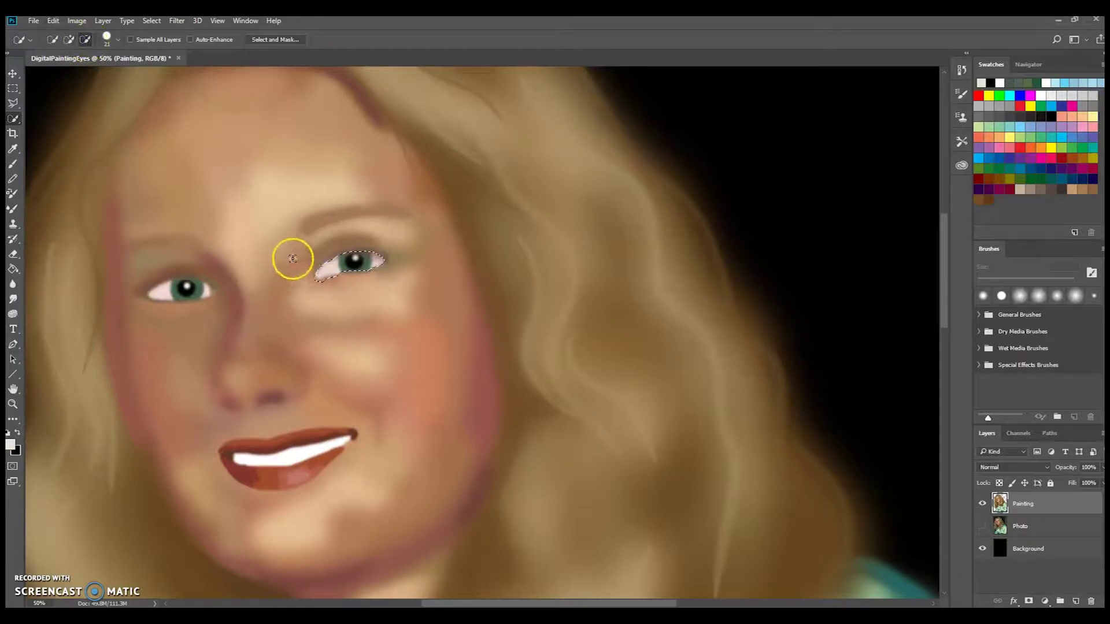
{"action": "left_click_drag", "start_coordinate": [314, 283], "coordinate": [325, 282]}
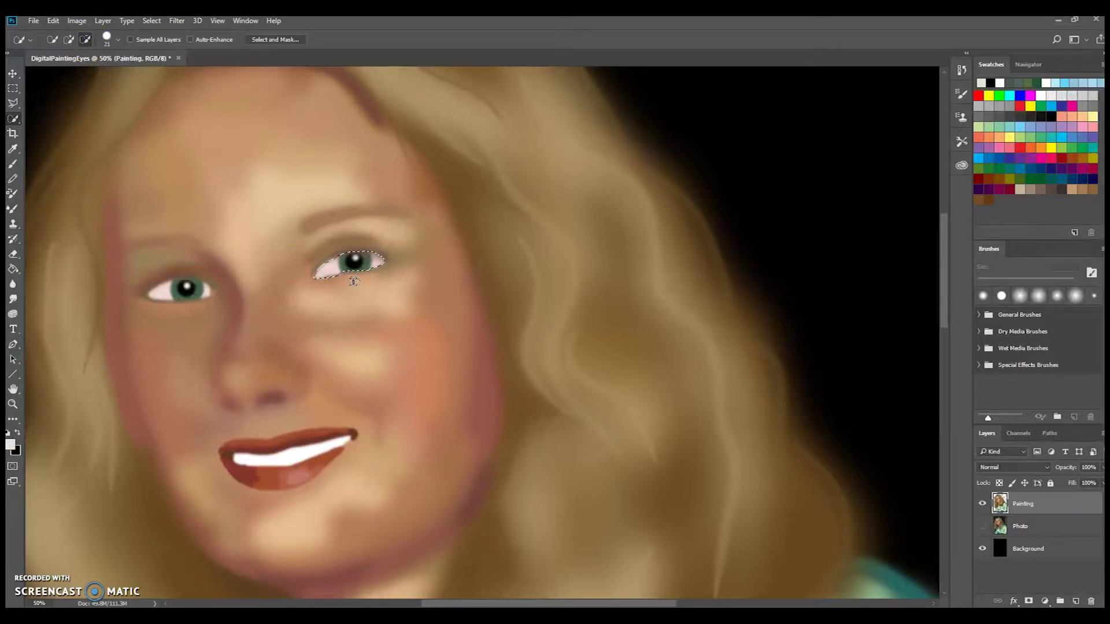
{"action": "key", "text": "Delete"}
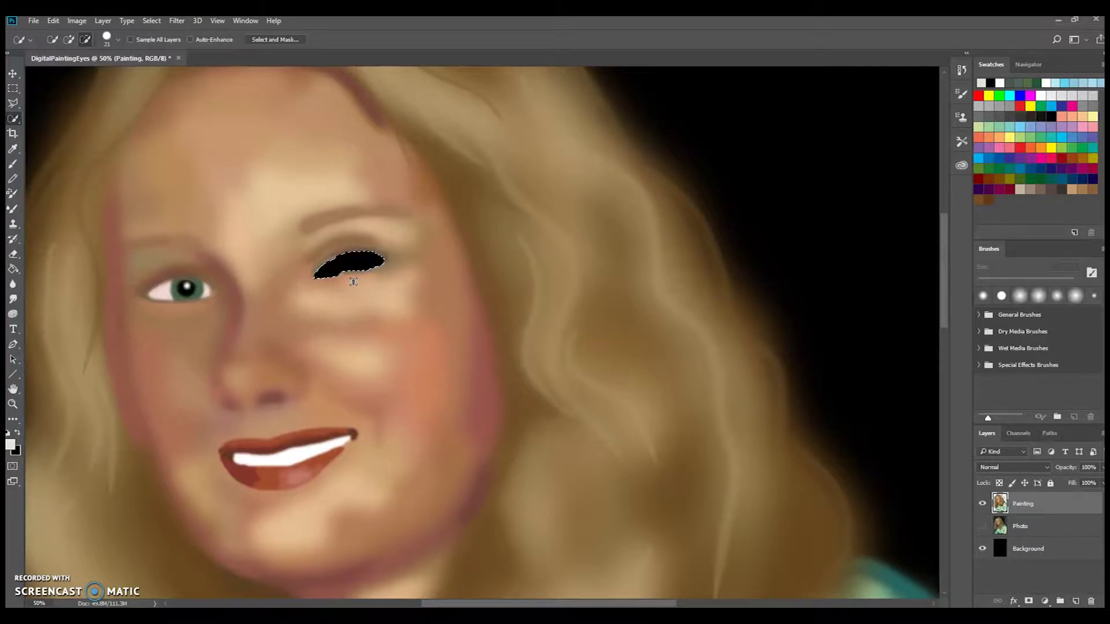
{"action": "key", "text": "ctrl+z"}
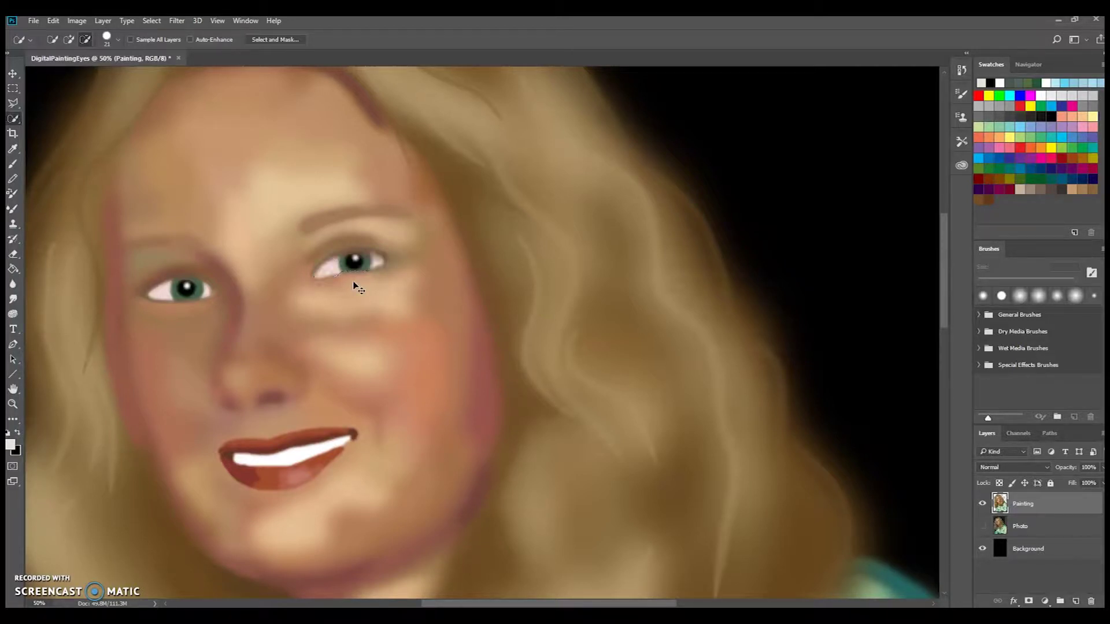
- Switch to the Polygonal Lasso Tool and zoom to 100% on the right eye
{"action": "left_click", "coordinate": [12, 103]}
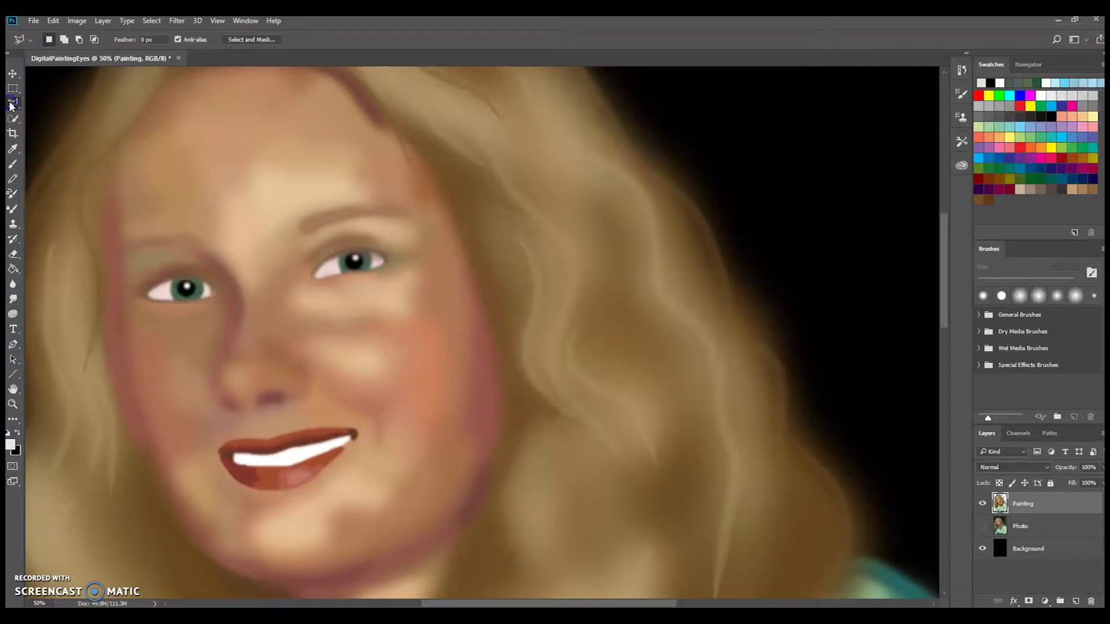
{"action": "left_click_drag", "start_coordinate": [11, 105], "coordinate": [50, 120]}
{"action": "key", "text": "ctrl+plus"}
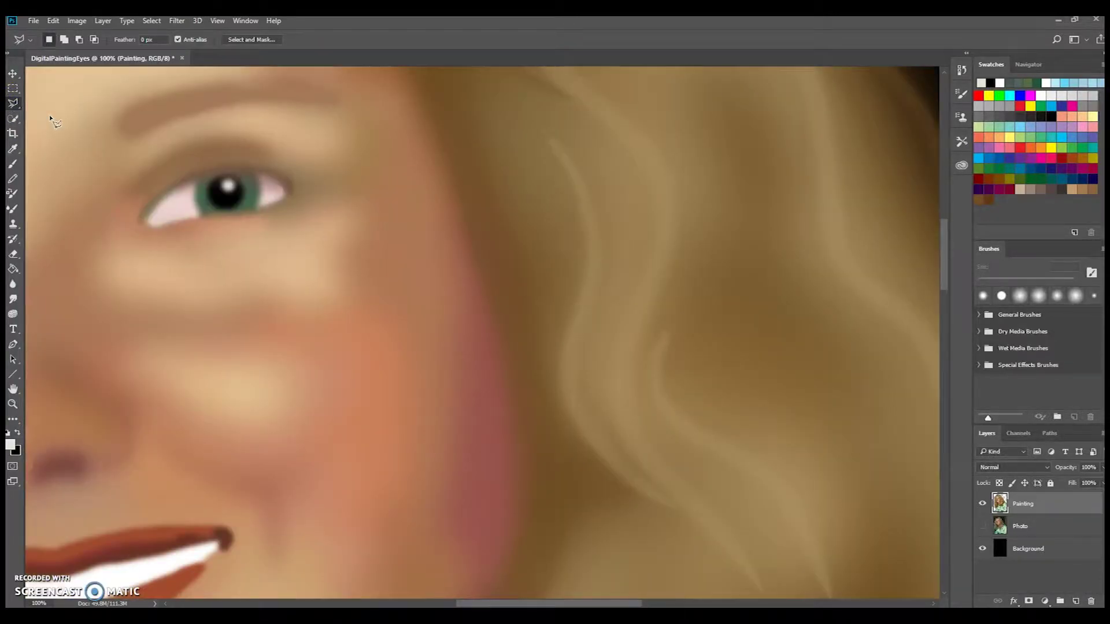
- Outline the right eye with polygon points and delete it, leaving a black hole
{"action": "left_click", "coordinate": [157, 210]}
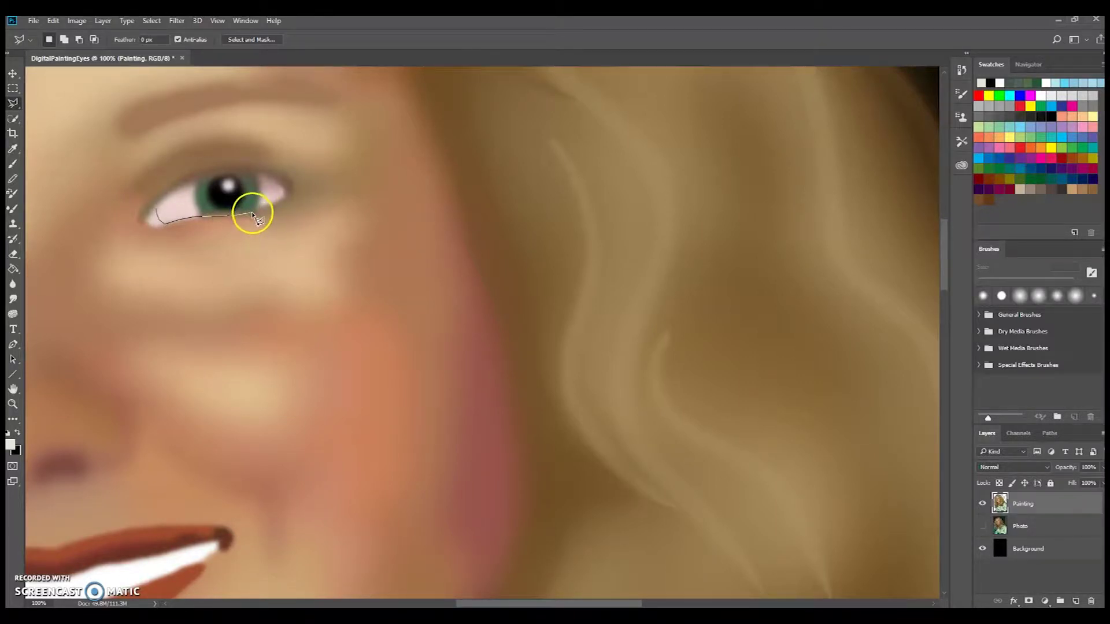
{"action": "left_click", "coordinate": [248, 214]}
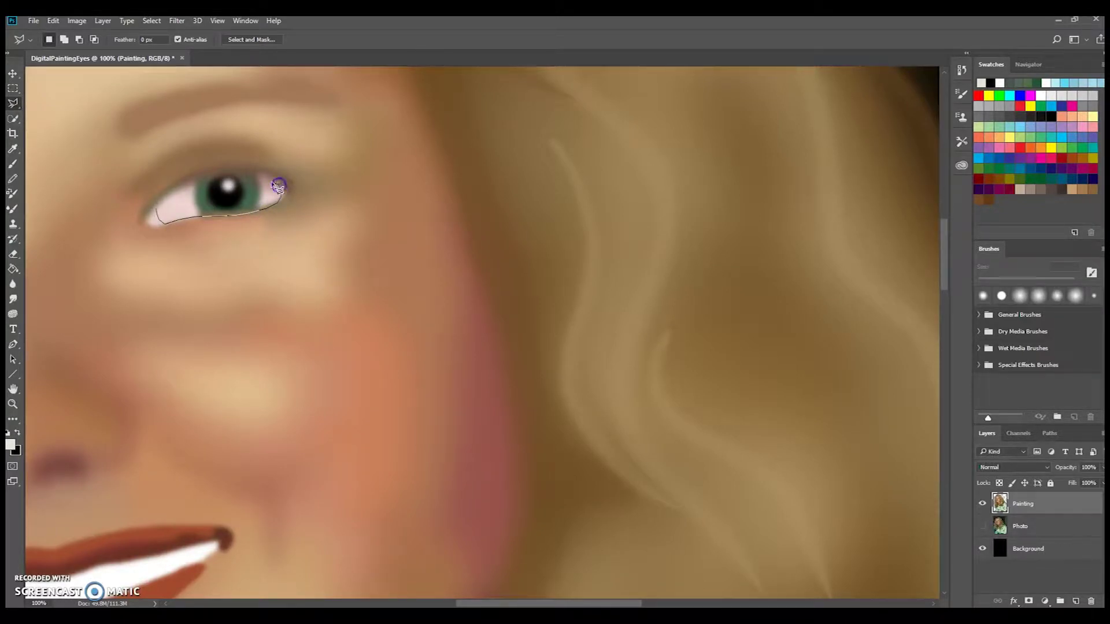
{"action": "left_click", "coordinate": [258, 177]}
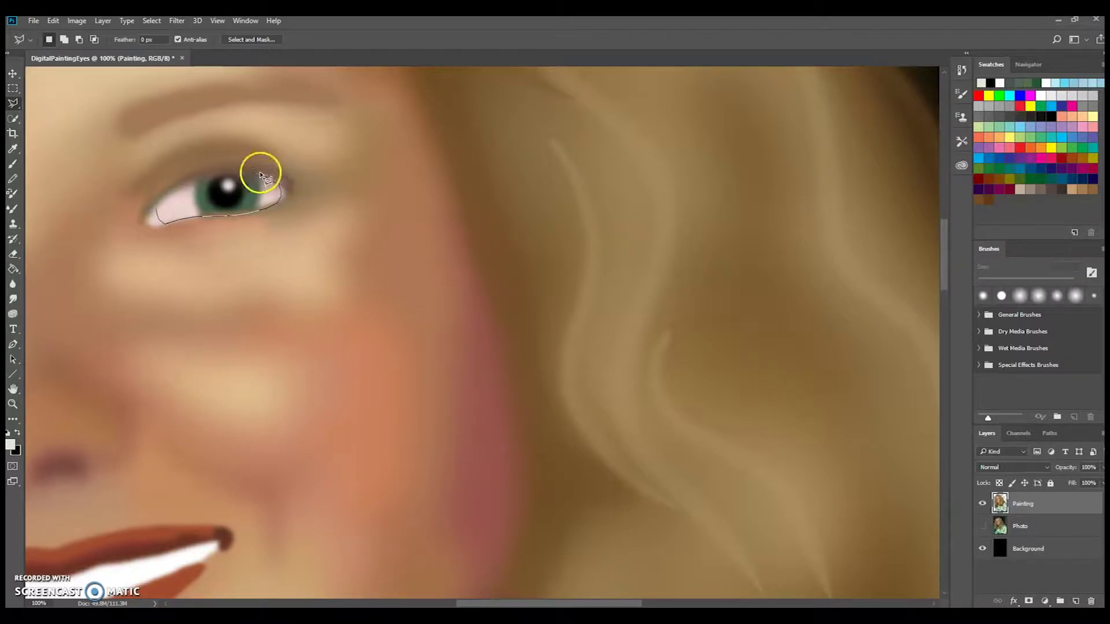
{"action": "left_click", "coordinate": [254, 176]}
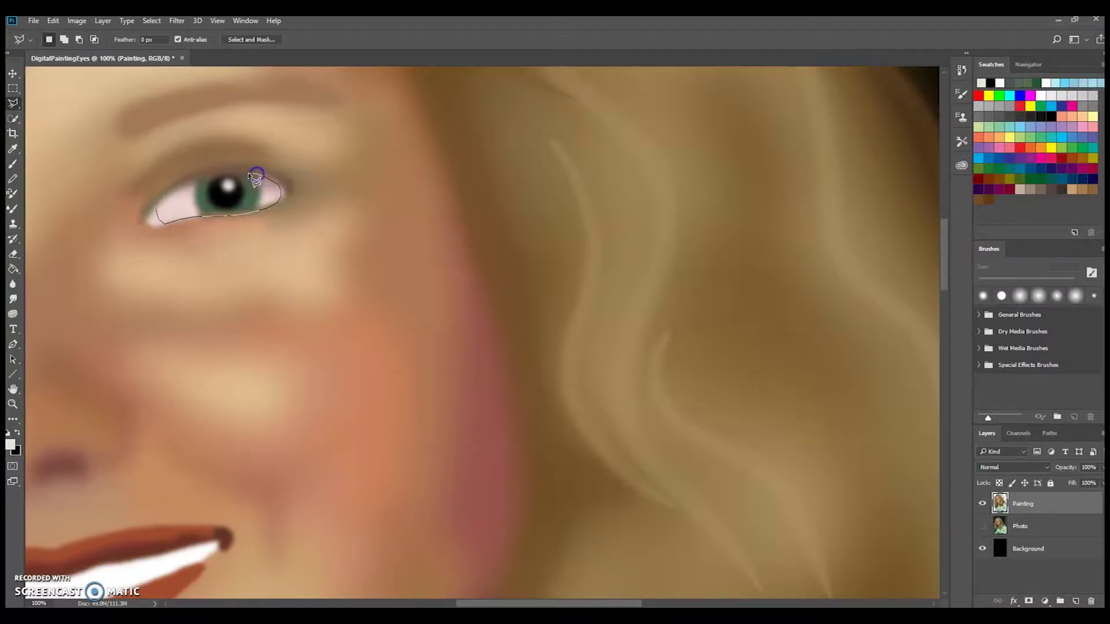
{"action": "left_click", "coordinate": [230, 172]}
{"action": "left_click", "coordinate": [192, 182]}
{"action": "left_click", "coordinate": [156, 209]}
{"action": "key", "text": "Delete"}
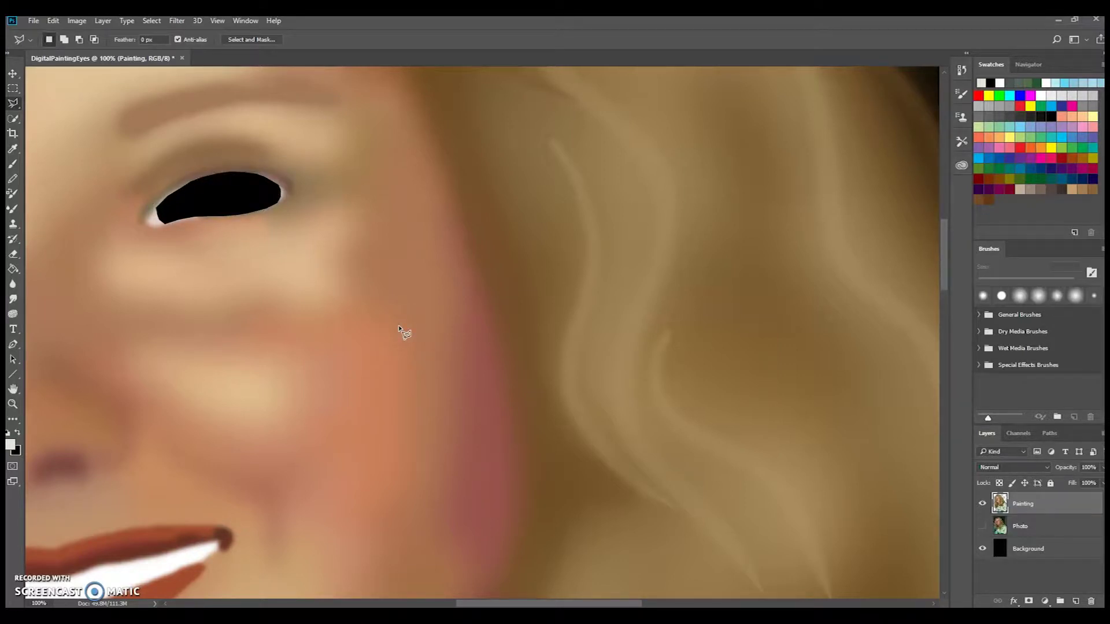
{"action": "left_click_drag", "start_coordinate": [588, 600], "coordinate": [488, 599]}
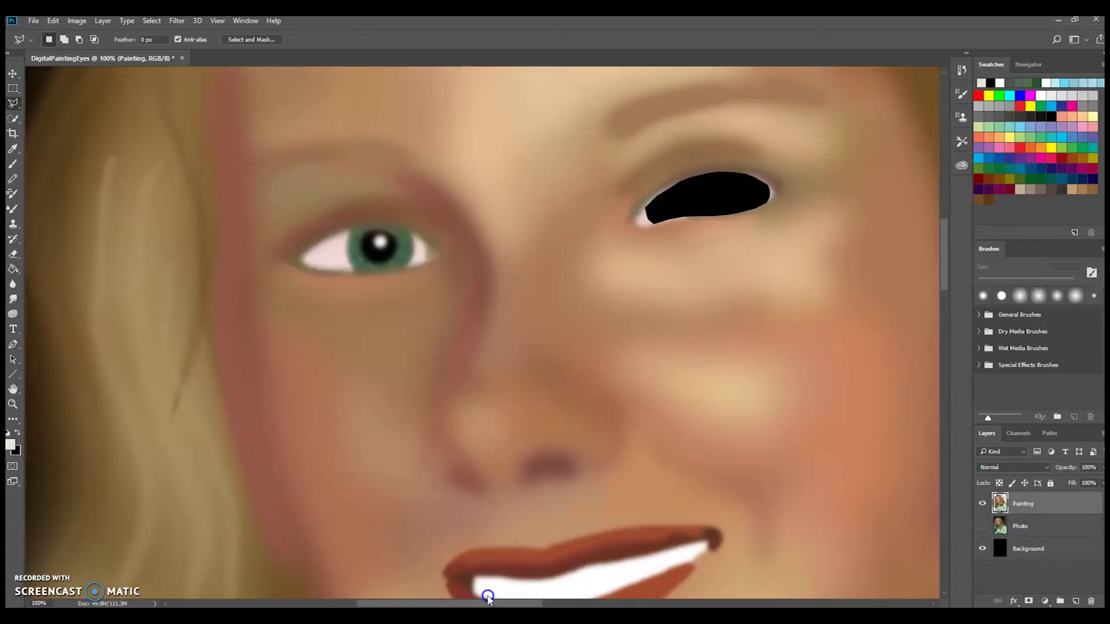
- At 50% zoom, hide Painting, show Photo, and add an empty Layer 1 above Photo
{"action": "key", "text": "ctrl+minus"}
{"action": "key", "text": "ctrl+minus"}
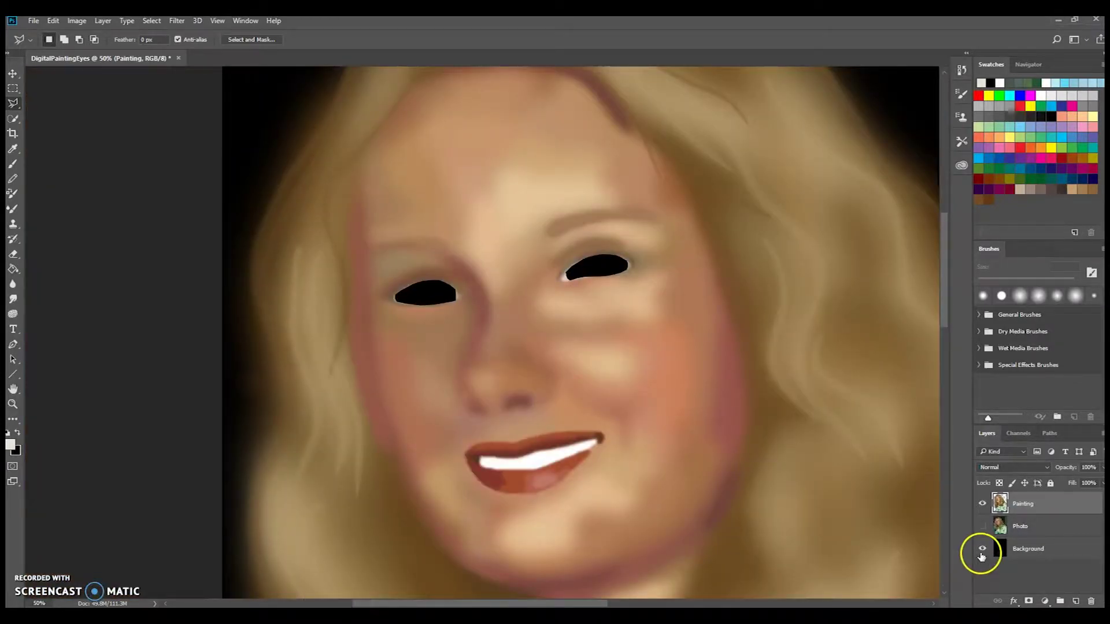
{"action": "left_click", "coordinate": [982, 549]}
{"action": "left_click", "coordinate": [981, 527]}
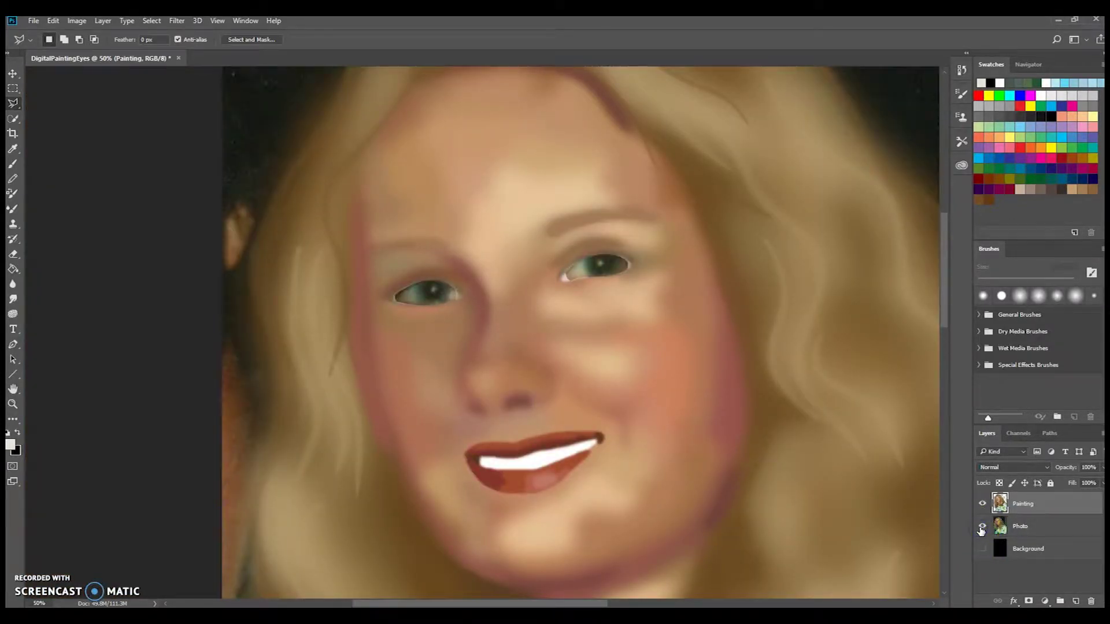
{"action": "left_click", "coordinate": [983, 528]}
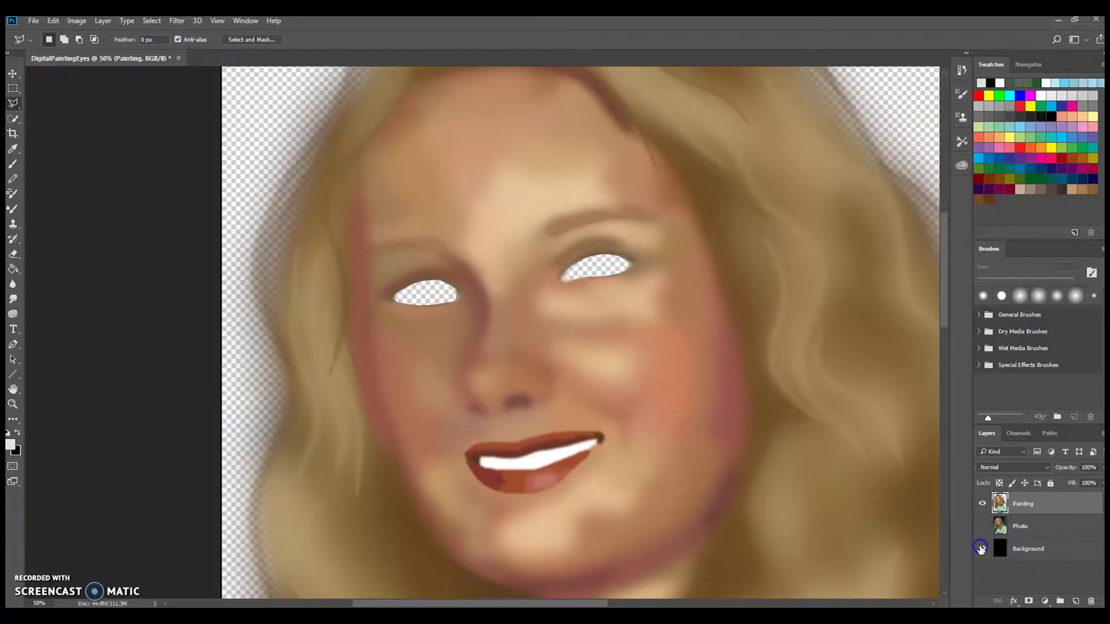
{"action": "left_click", "coordinate": [981, 549]}
{"action": "left_click", "coordinate": [982, 504]}
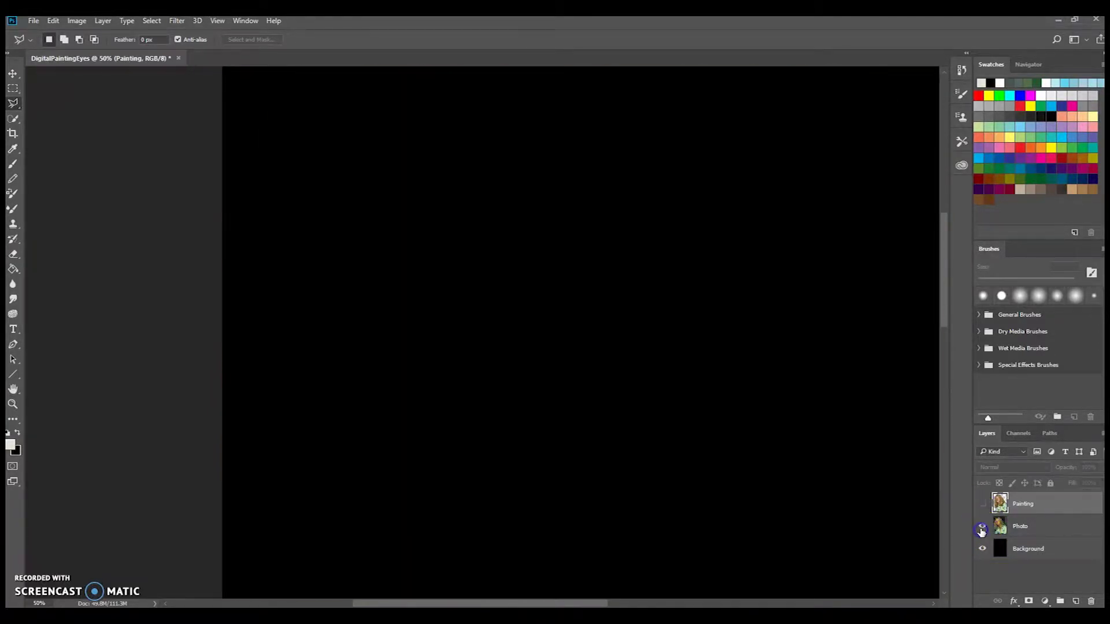
{"action": "left_click", "coordinate": [982, 526]}
{"action": "left_click", "coordinate": [1020, 526]}
{"action": "left_click", "coordinate": [1074, 601]}
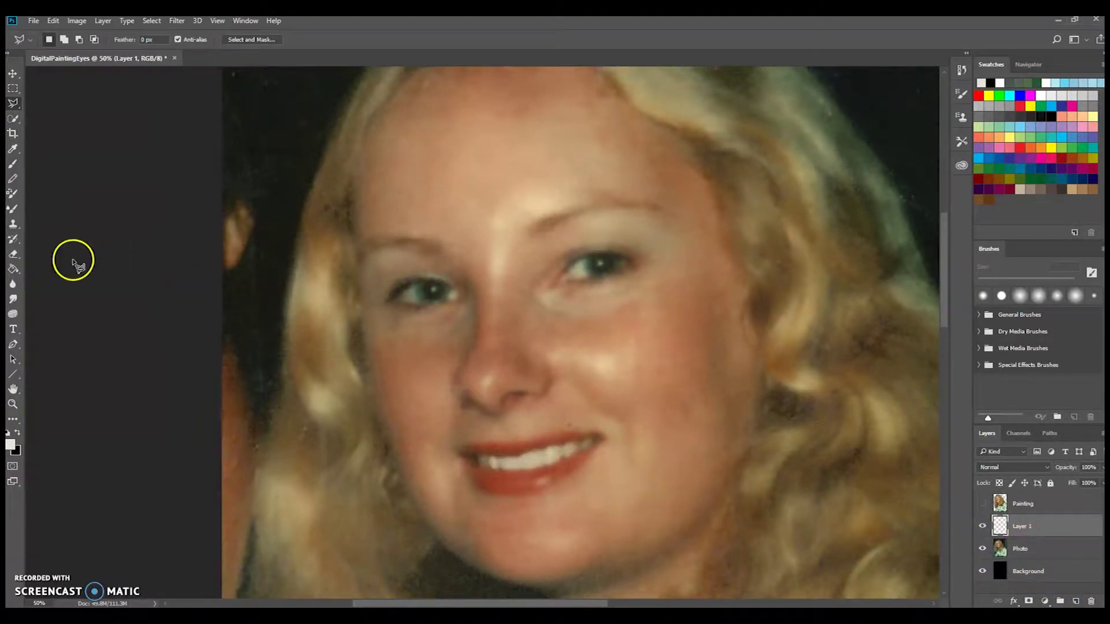
- Paint white catchlight dots on both pupils and rename Layer 1 to Reflection
{"action": "left_click", "coordinate": [11, 166]}
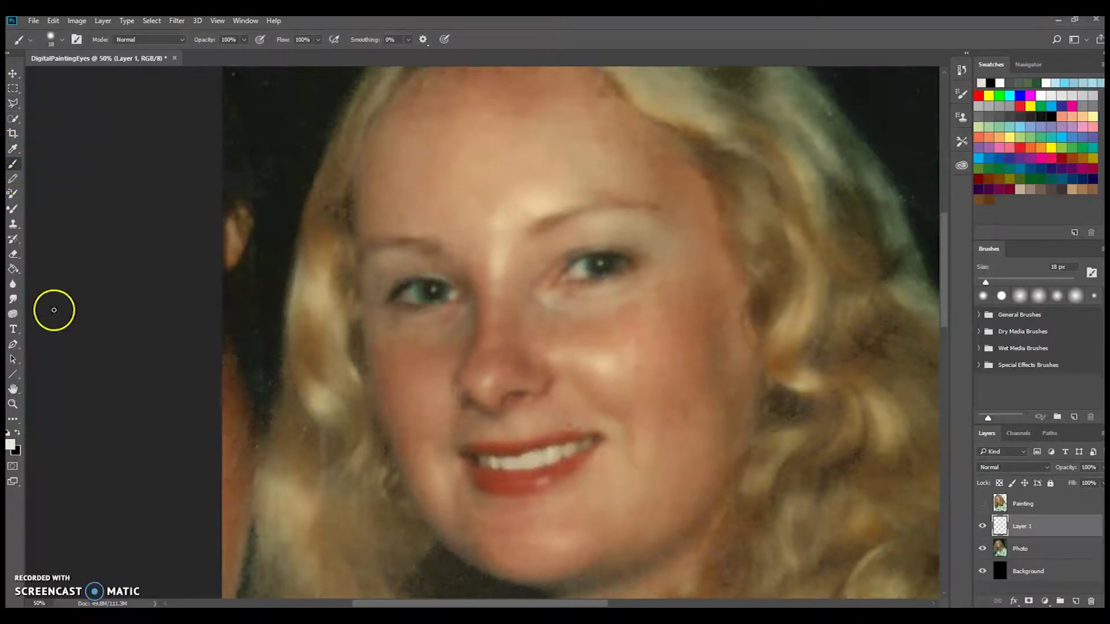
{"action": "left_click", "coordinate": [10, 434]}
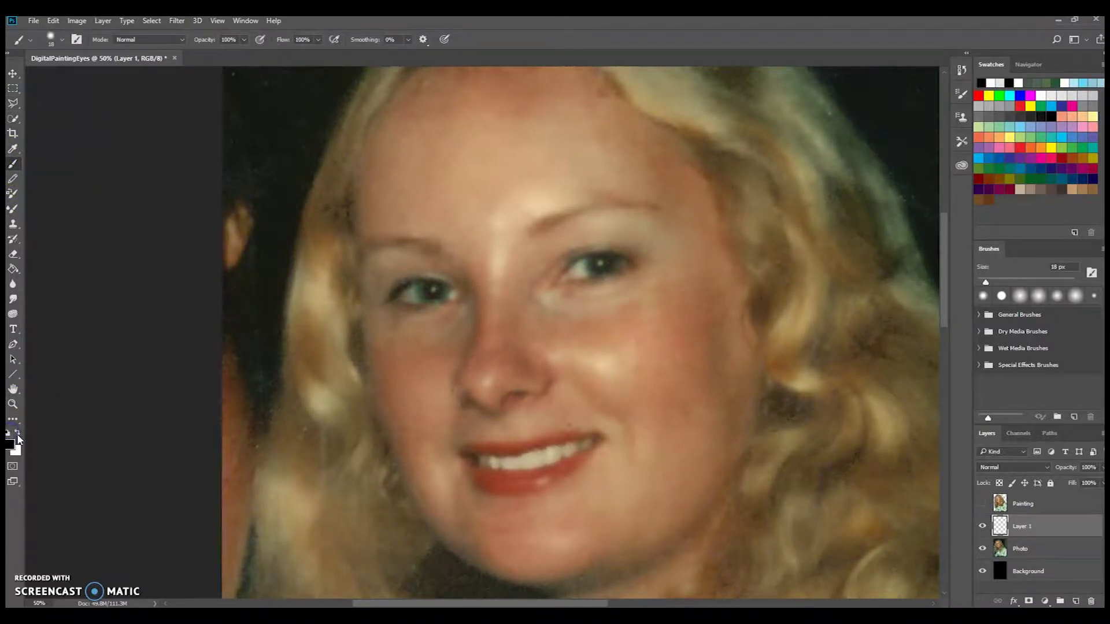
{"action": "left_click", "coordinate": [18, 433]}
{"action": "left_click", "coordinate": [600, 263]}
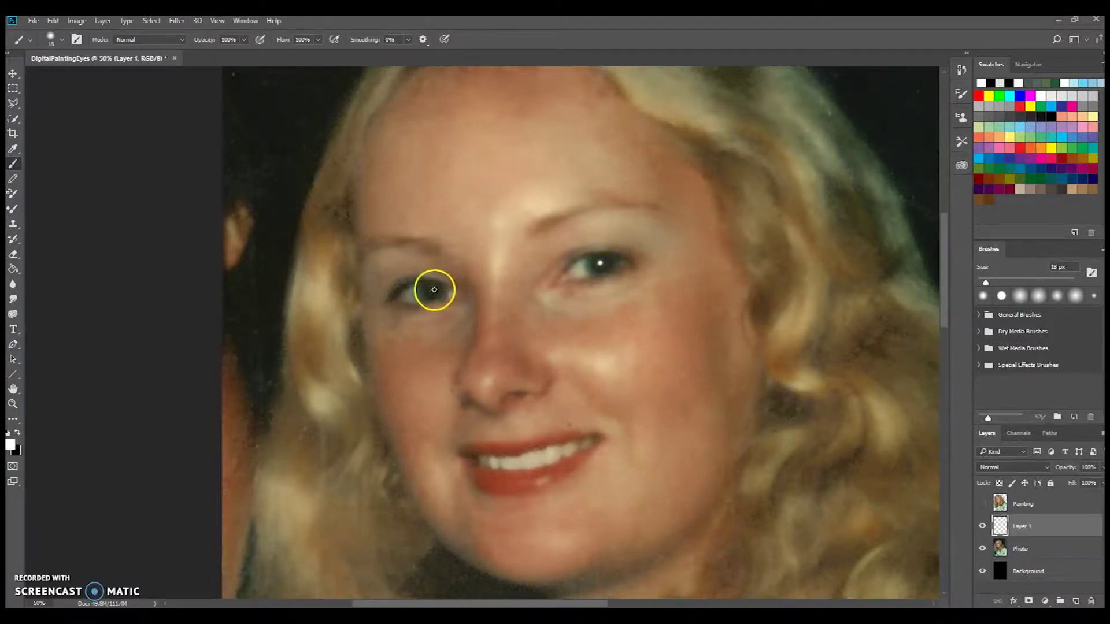
{"action": "left_click", "coordinate": [434, 290]}
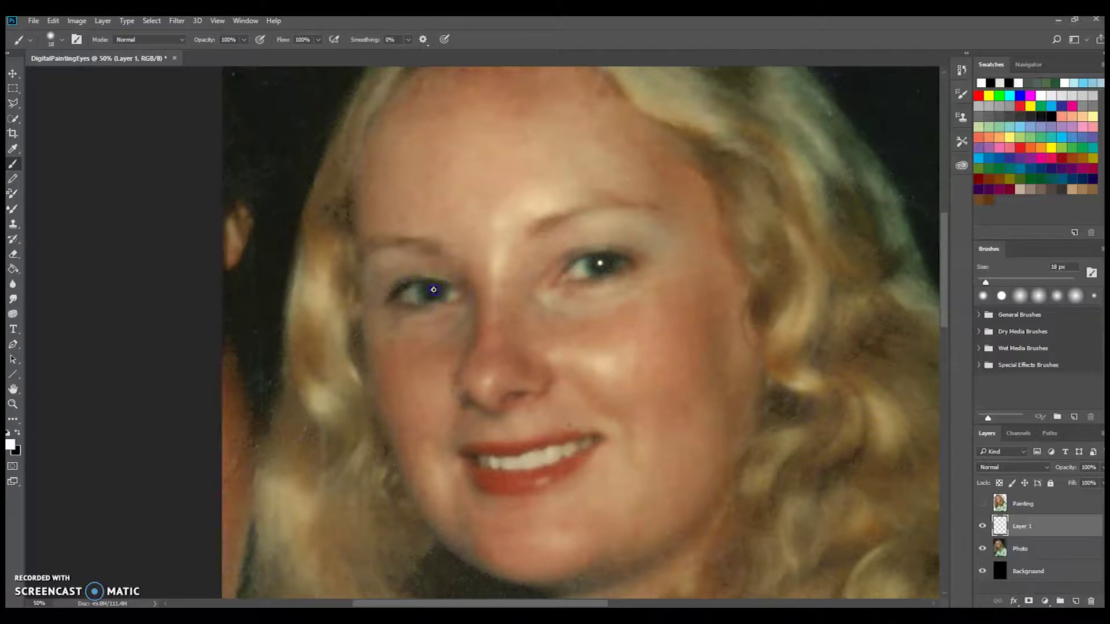
{"action": "double_click", "coordinate": [1019, 527]}
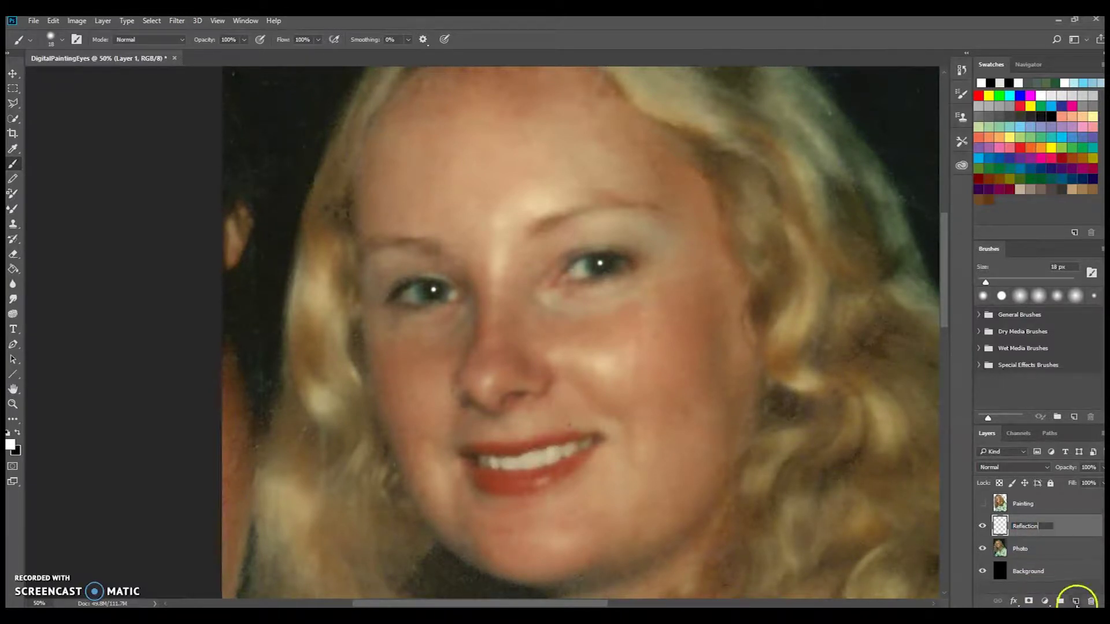
{"action": "left_click", "coordinate": [1077, 601]}
- On a new layer below Reflection, paint both pupils black with a 91 px brush
{"action": "left_click_drag", "start_coordinate": [1027, 526], "coordinate": [1032, 556]}
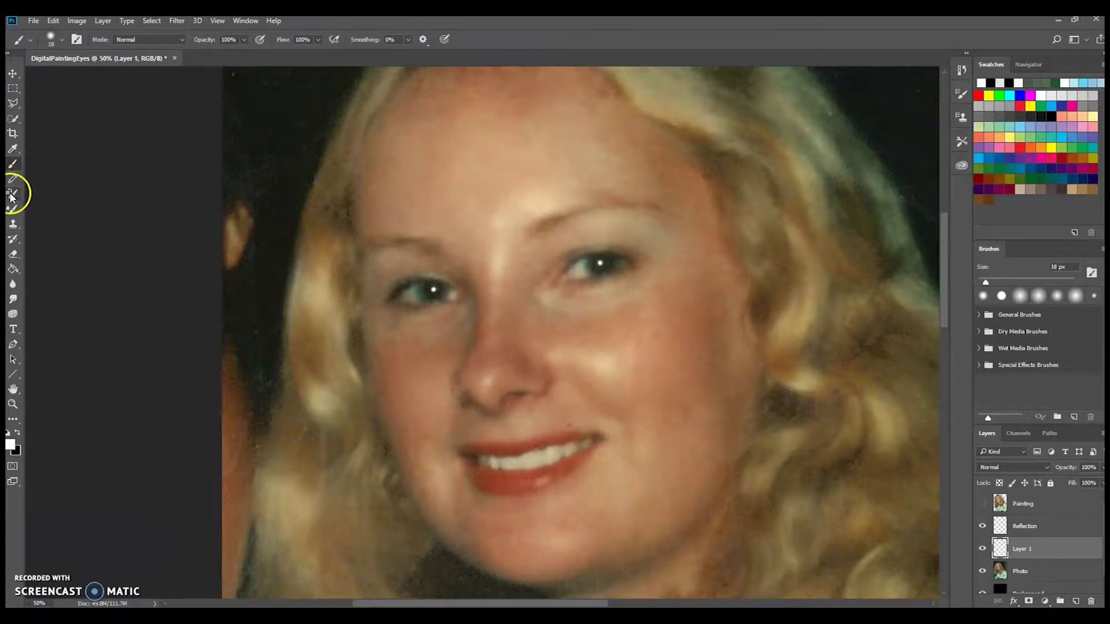
{"action": "left_click", "coordinate": [18, 433]}
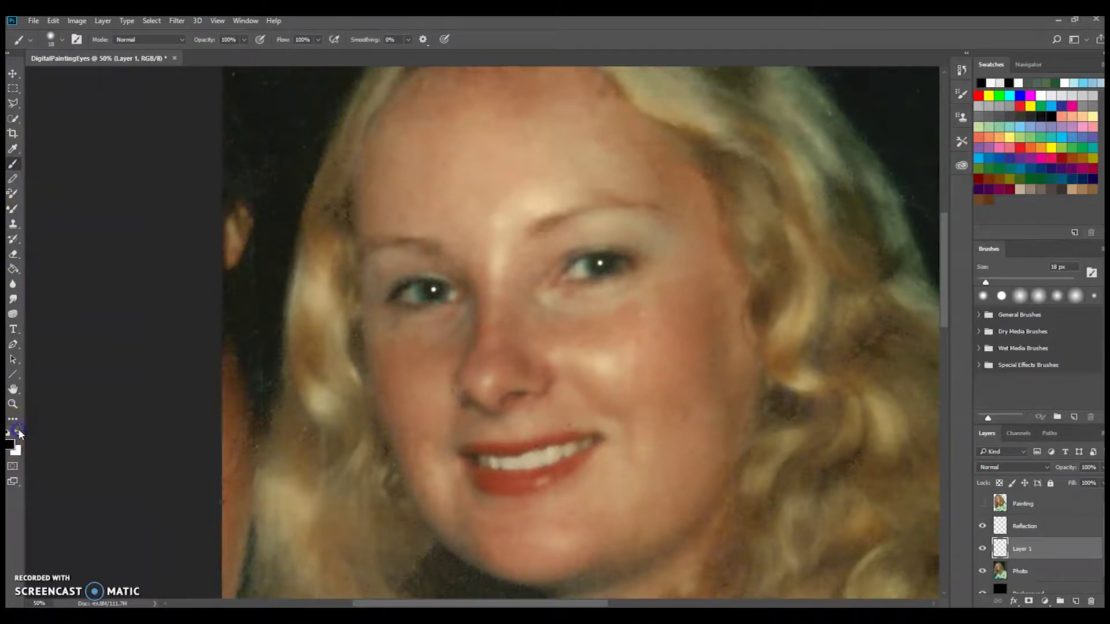
{"action": "left_click", "coordinate": [63, 39]}
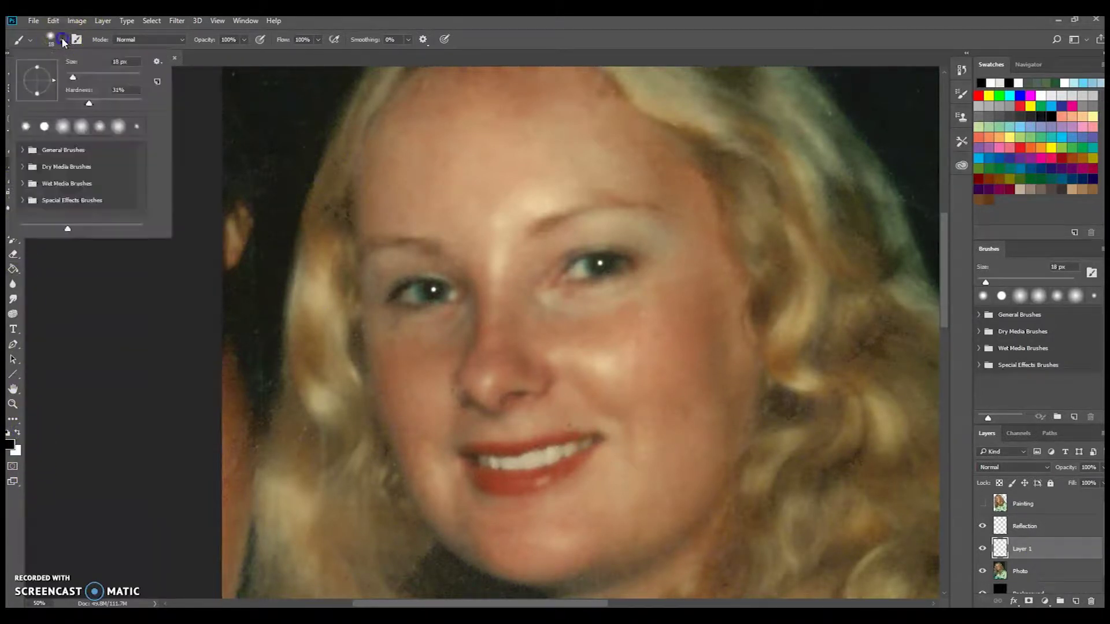
{"action": "left_click_drag", "start_coordinate": [72, 77], "coordinate": [91, 77]}
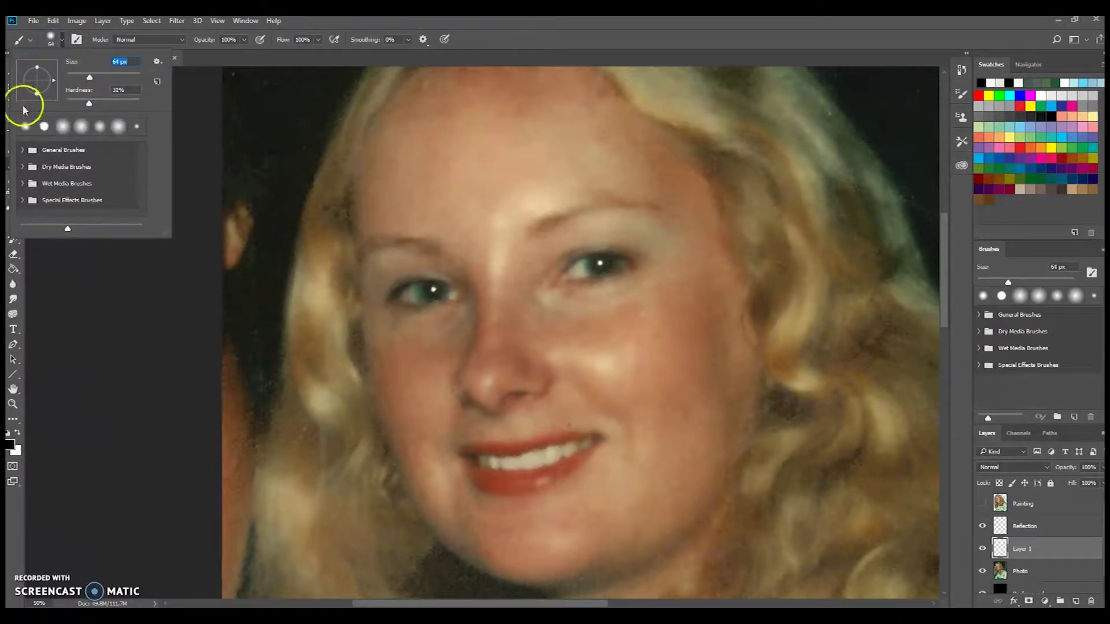
{"action": "left_click_drag", "start_coordinate": [89, 77], "coordinate": [98, 77]}
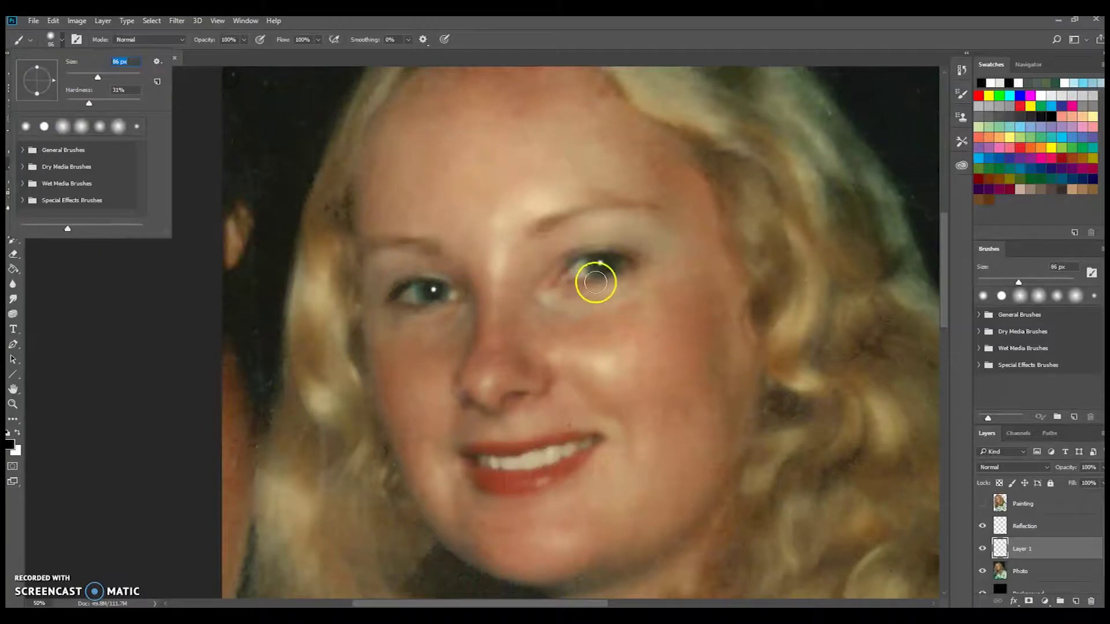
{"action": "left_click", "coordinate": [600, 264]}
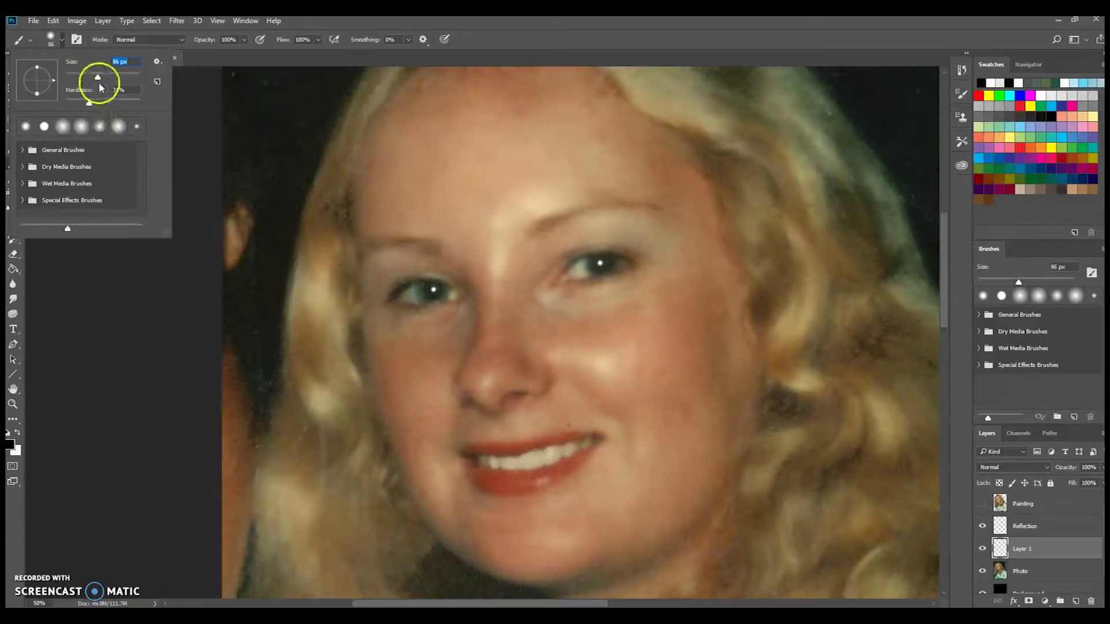
{"action": "left_click_drag", "start_coordinate": [98, 77], "coordinate": [97, 103]}
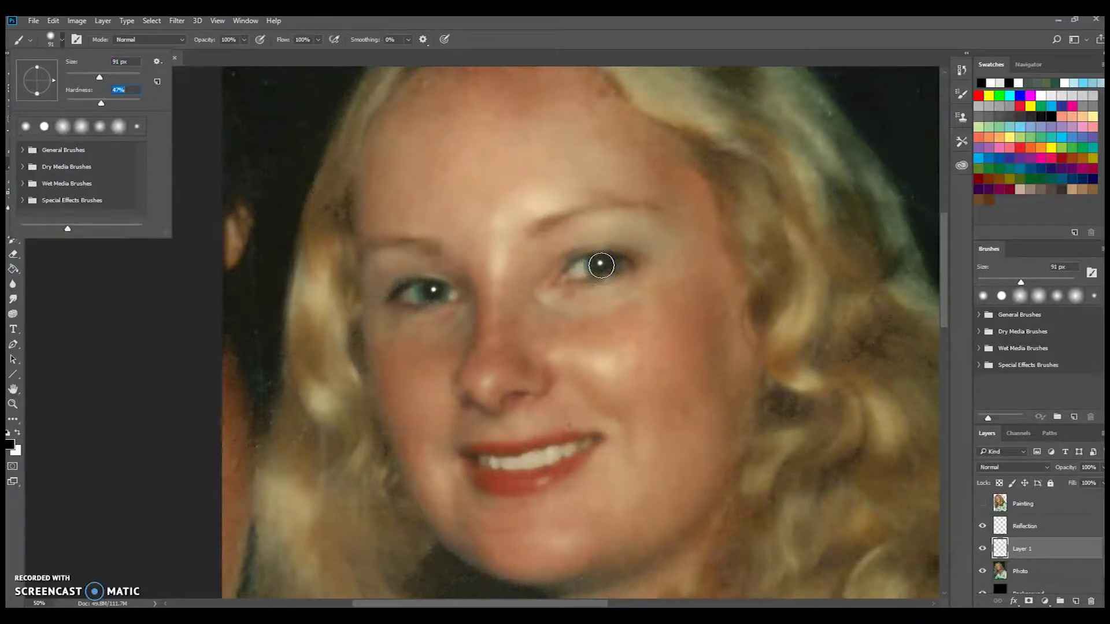
{"action": "left_click", "coordinate": [601, 266]}
{"action": "left_click", "coordinate": [596, 264]}
{"action": "left_click", "coordinate": [430, 289]}
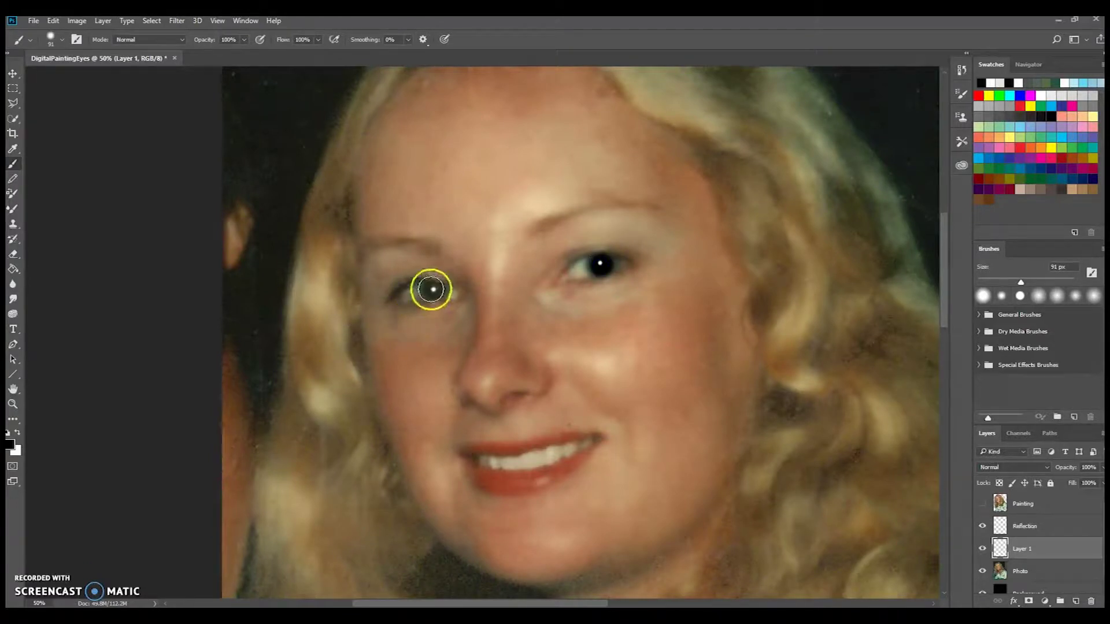
{"action": "left_click_drag", "start_coordinate": [431, 289], "coordinate": [430, 292]}
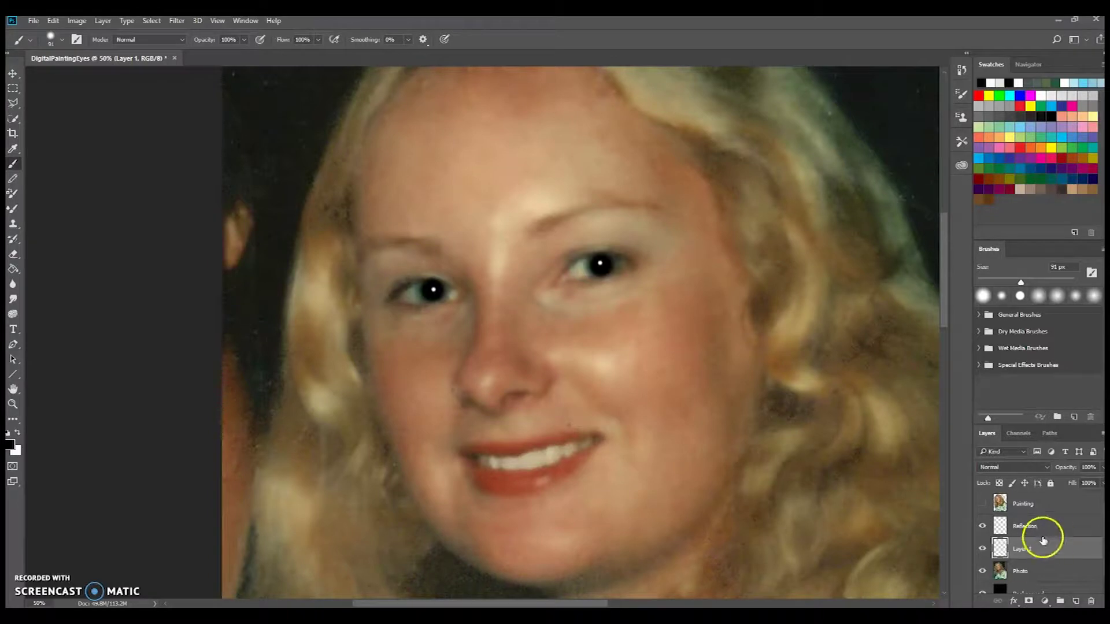
- Rename the pupil layer Pupil and add another empty layer beneath it
{"action": "double_click", "coordinate": [1021, 548]}
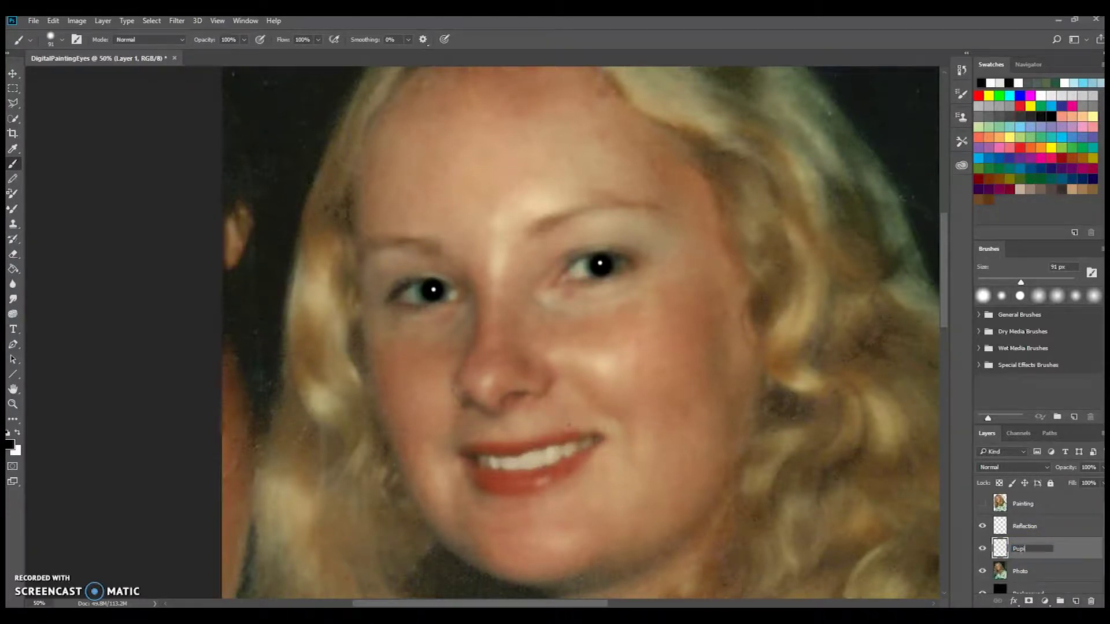
{"action": "type", "text": "Pupil"}
{"action": "left_click", "coordinate": [1075, 601]}
{"action": "left_click", "coordinate": [1076, 602]}
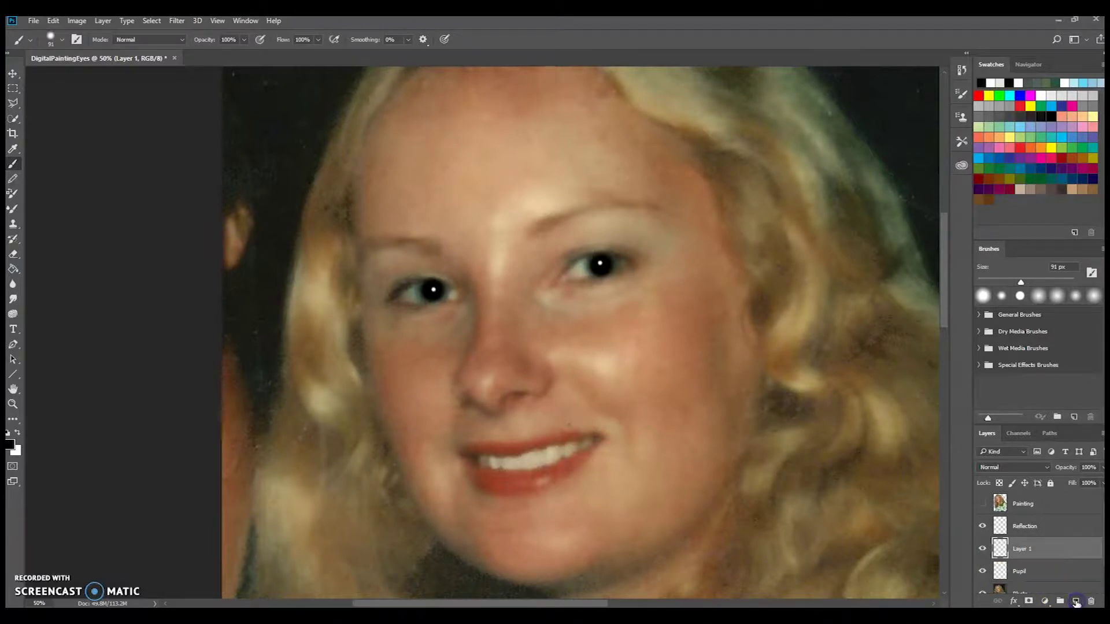
{"action": "left_click_drag", "start_coordinate": [1040, 547], "coordinate": [1024, 573]}
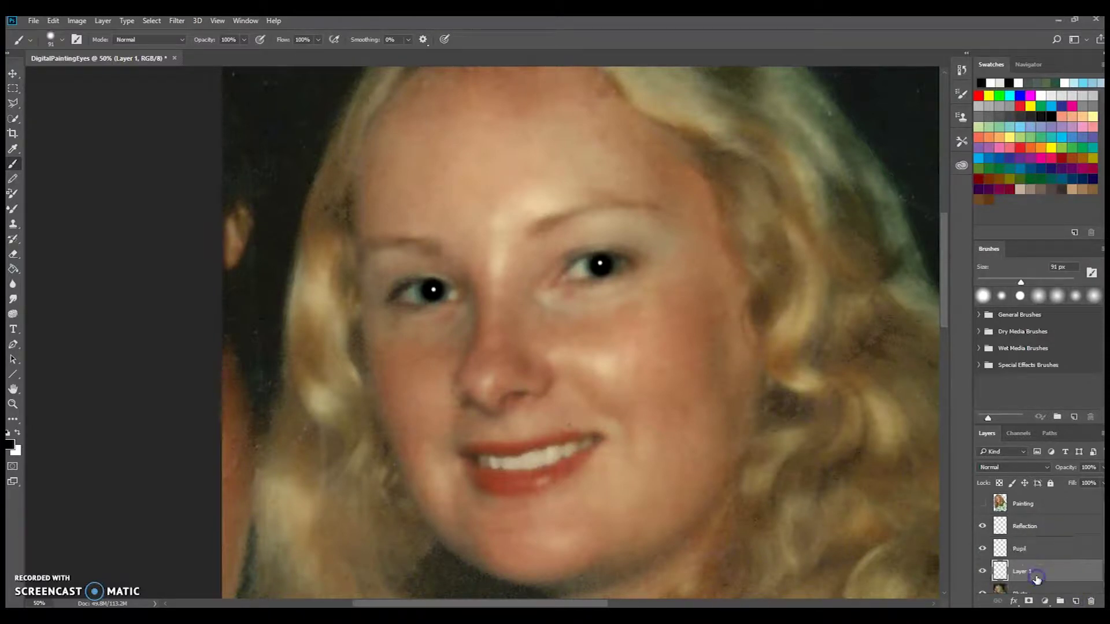
- Name the layer Iris and paint teal irises around both pupils with a 165 px brush
{"action": "double_click", "coordinate": [1023, 572]}
{"action": "key", "text": "Return"}
{"action": "key", "text": "bracketright"}
{"action": "key", "text": "bracketright"}
{"action": "key", "text": "bracketright"}
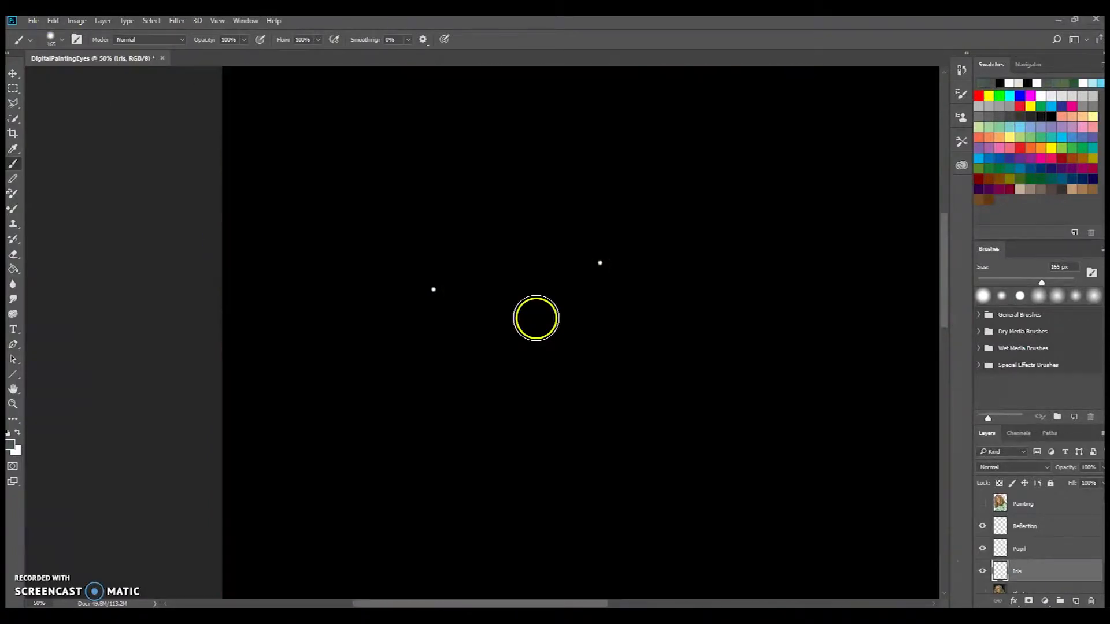
{"action": "key", "text": "alt+BackSpace"}
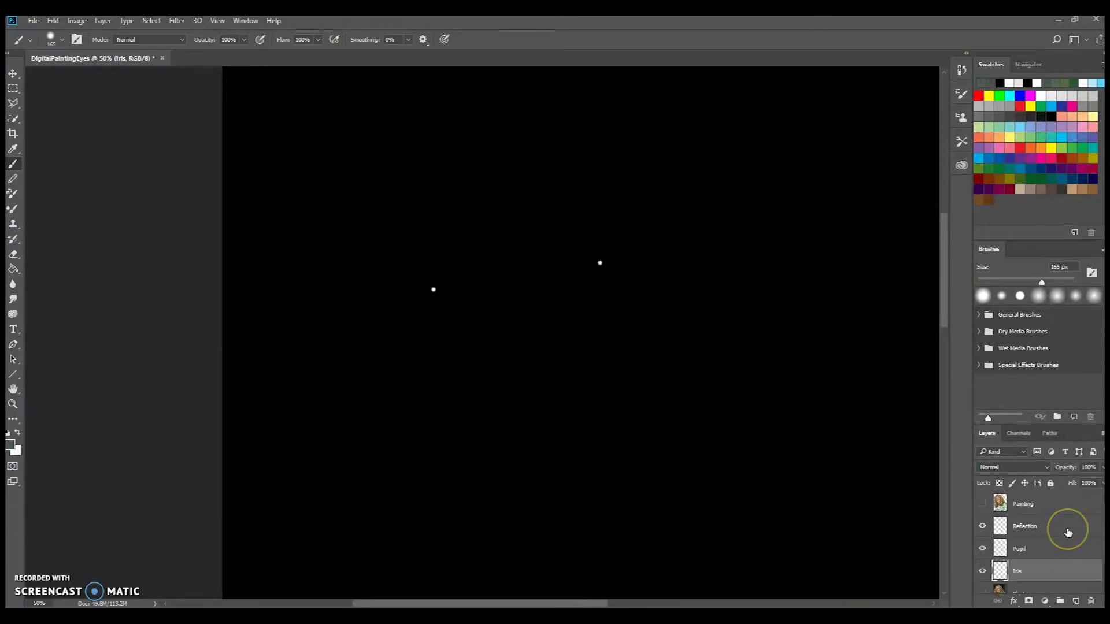
{"action": "scroll", "coordinate": [1067, 532], "scroll_direction": "down", "scroll_amount": 1}
{"action": "left_click", "coordinate": [982, 583]}
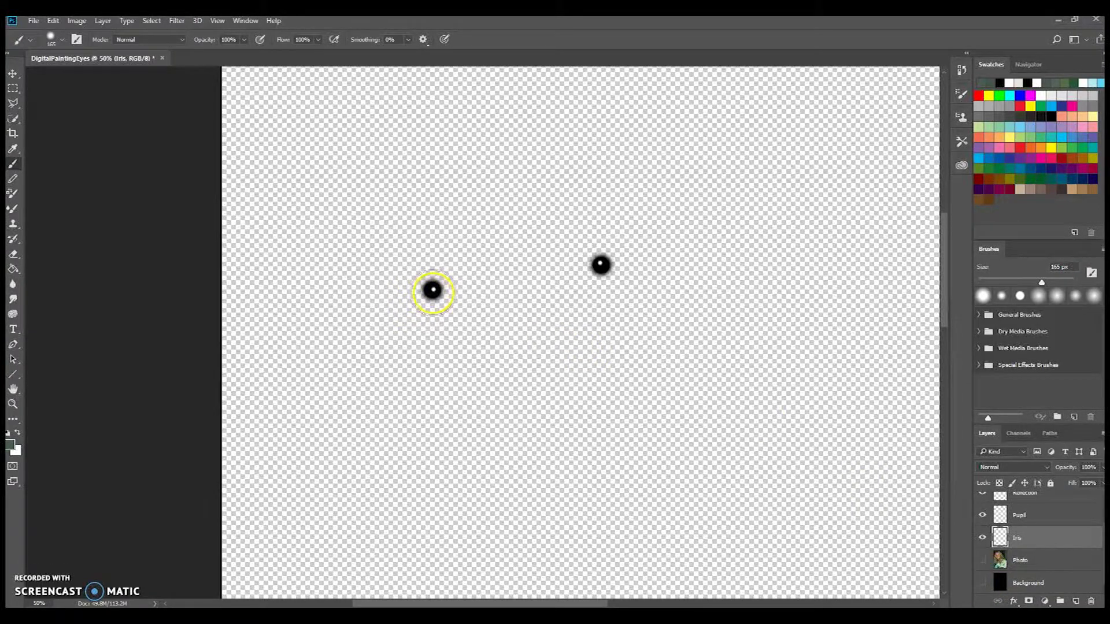
{"action": "left_click", "coordinate": [432, 291]}
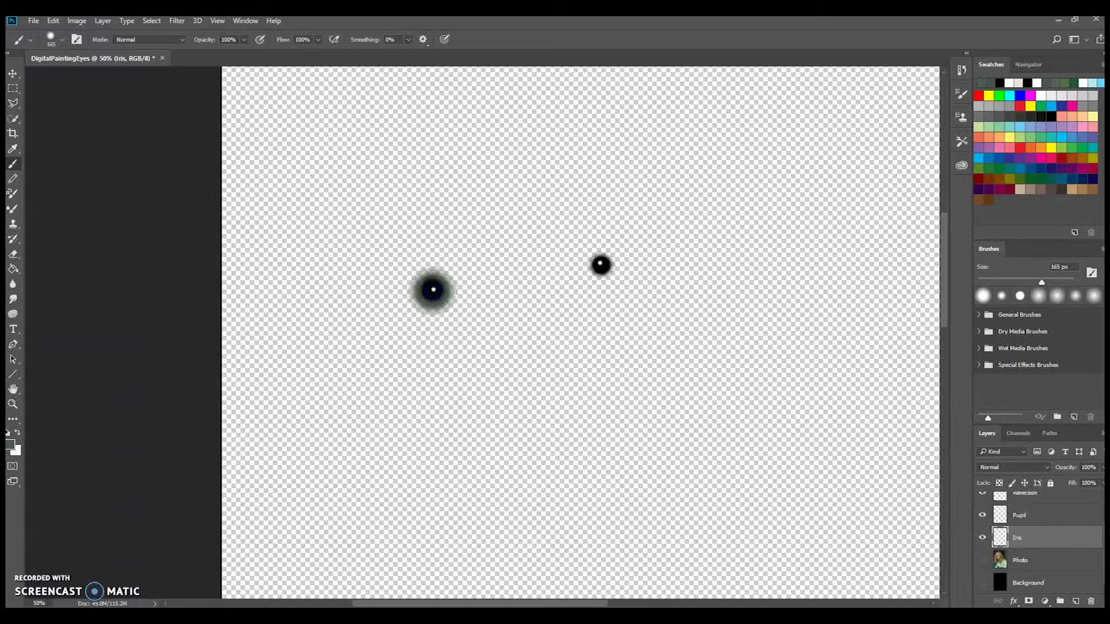
{"action": "left_click", "coordinate": [601, 266]}
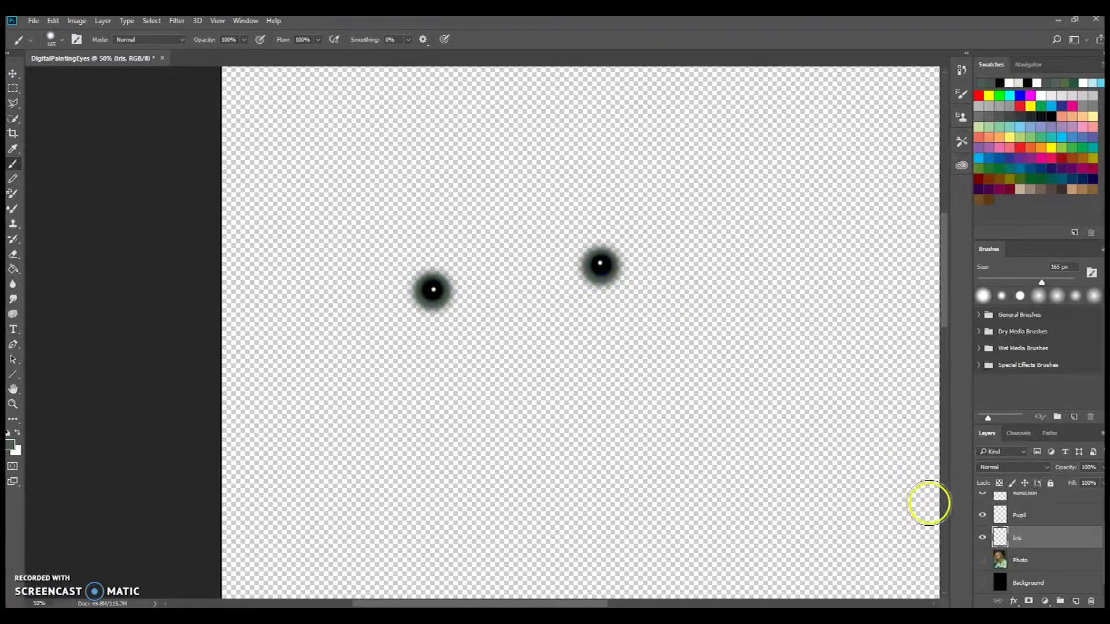
{"action": "left_click", "coordinate": [982, 561]}
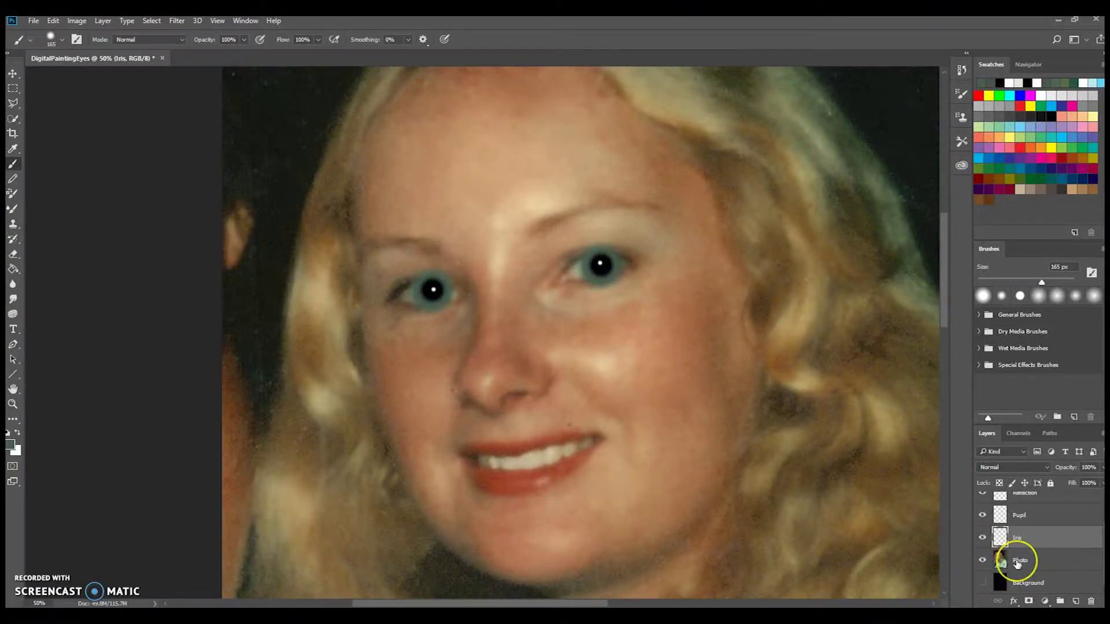
- Add a new layer named White directly above Photo
{"action": "left_click", "coordinate": [1017, 562]}
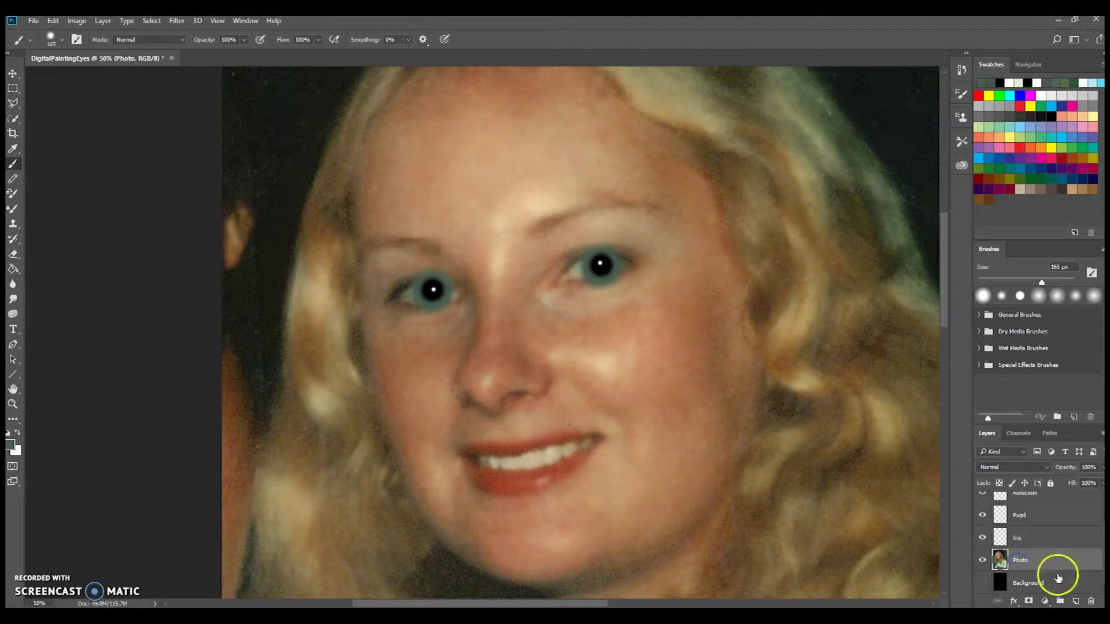
{"action": "left_click", "coordinate": [1076, 602]}
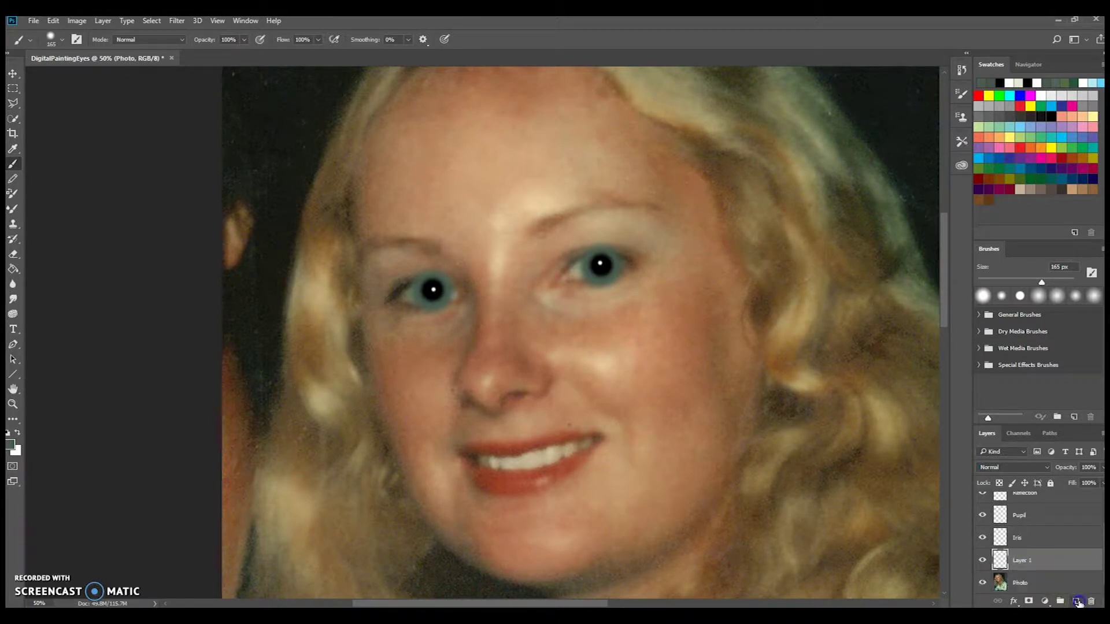
{"action": "double_click", "coordinate": [1021, 560]}
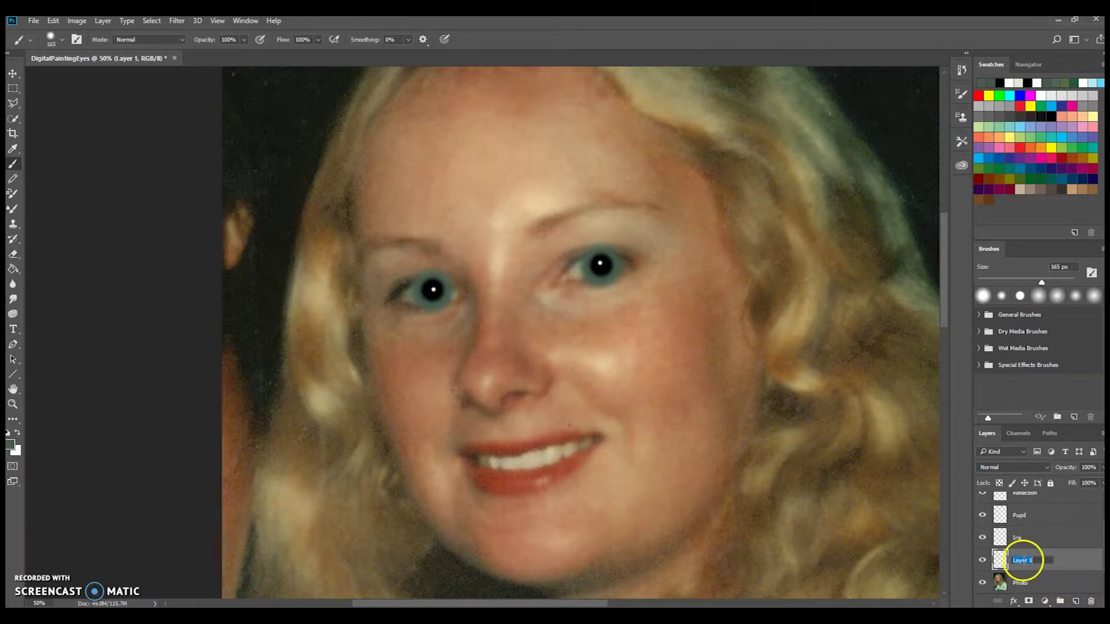
{"action": "type", "text": "White"}
{"action": "key", "text": "Return"}
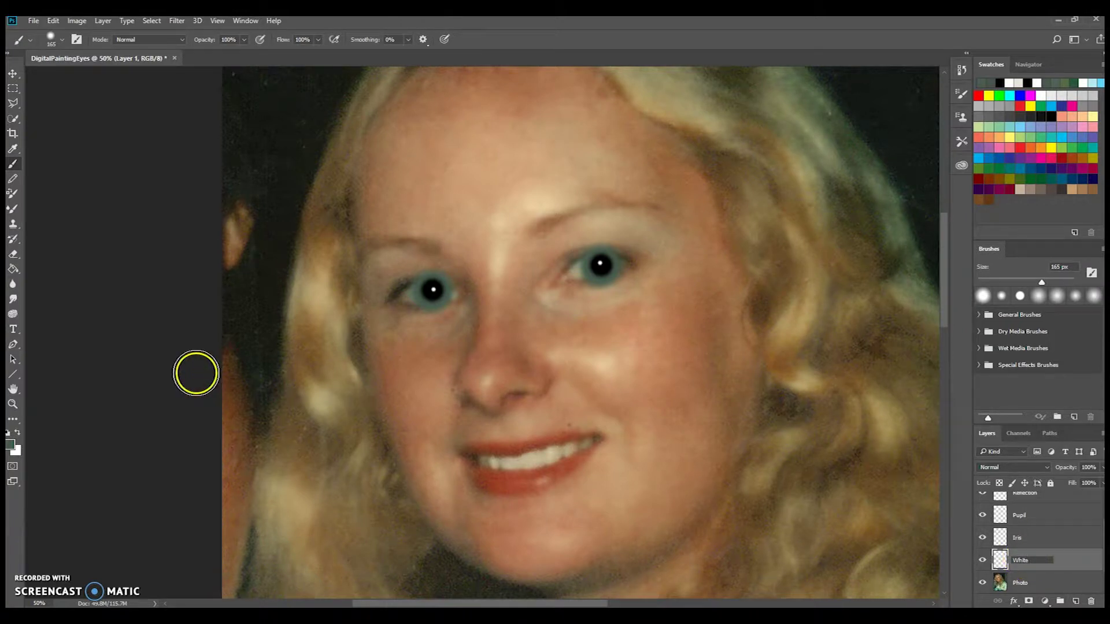
- Paint soft white eye-whites around both eyes with a 448 px brush, then zoom out
{"action": "left_click", "coordinate": [62, 40]}
{"action": "mouse_move", "coordinate": [115, 77]}
{"action": "left_mouse_down"}
{"action": "mouse_move", "coordinate": [112, 92]}
{"action": "mouse_move", "coordinate": [119, 99]}
{"action": "mouse_move", "coordinate": [126, 74]}
{"action": "mouse_move", "coordinate": [367, 315]}
{"action": "mouse_move", "coordinate": [426, 293]}
{"action": "mouse_move", "coordinate": [129, 69]}
{"action": "mouse_move", "coordinate": [337, 238]}
{"action": "left_mouse_up"}
{"action": "left_click", "coordinate": [429, 293]}
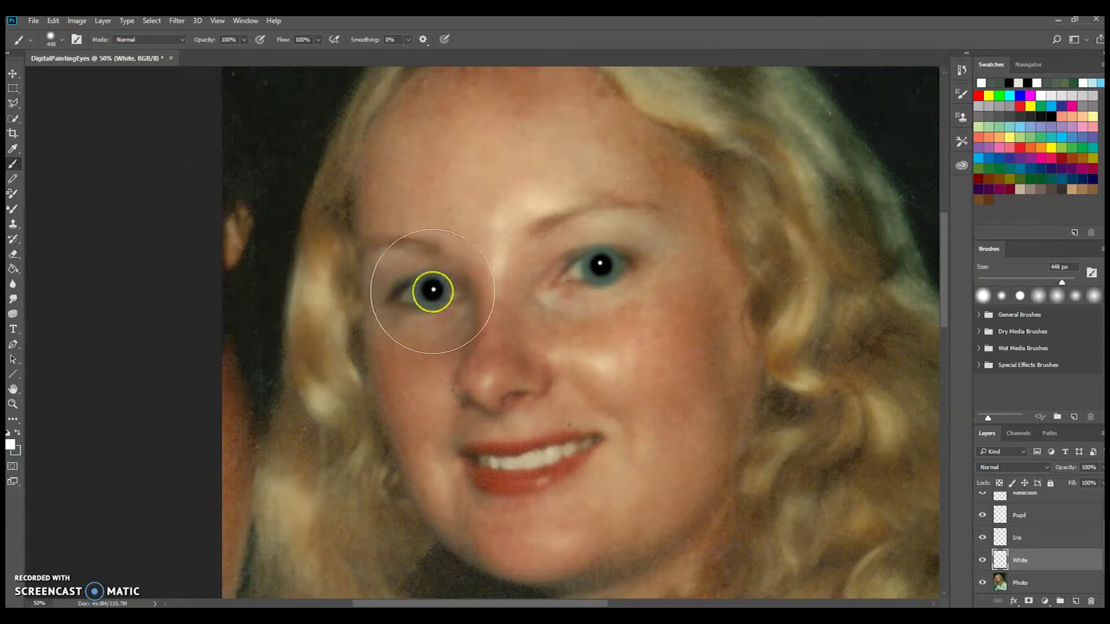
{"action": "left_click", "coordinate": [433, 291]}
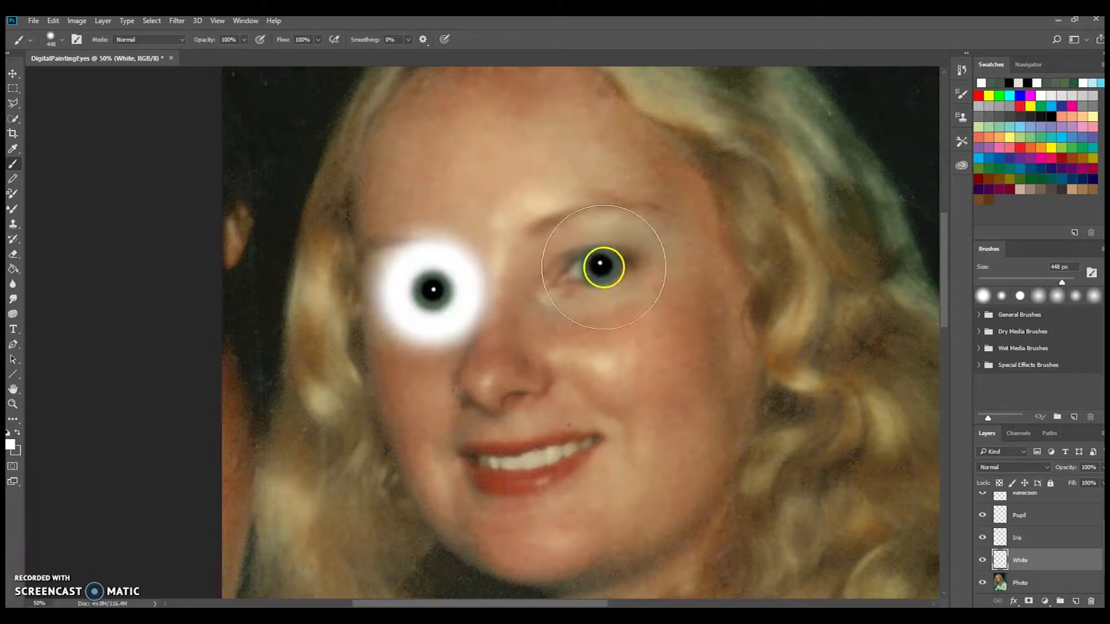
{"action": "left_click", "coordinate": [603, 267]}
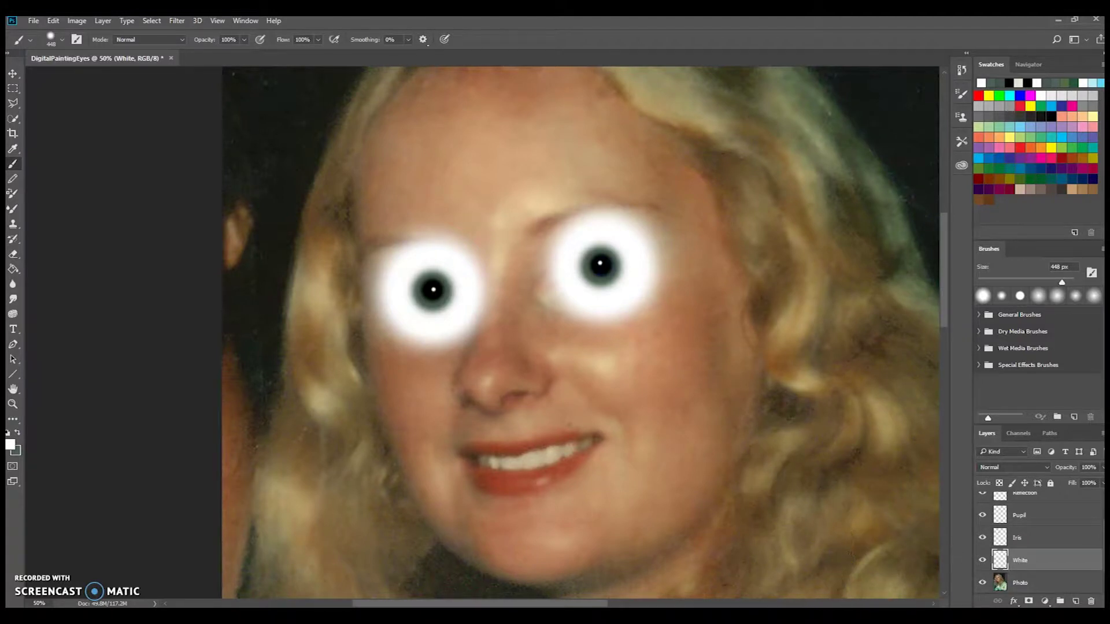
{"action": "left_click", "coordinate": [1010, 567]}
{"action": "key", "text": "ctrl+minus"}
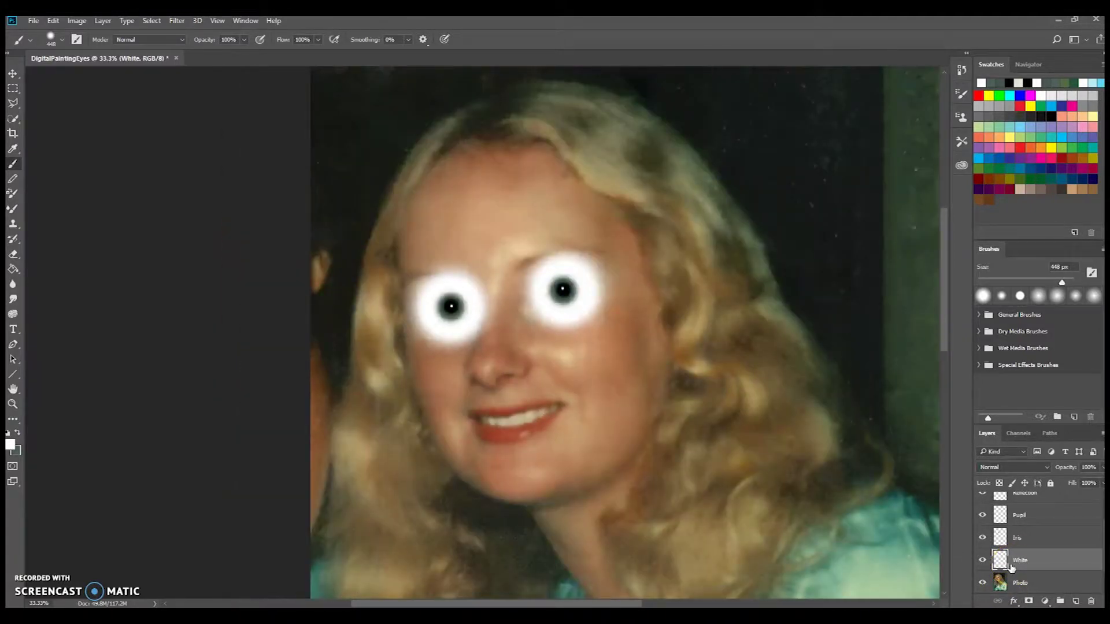
- Select the Pupil layer and hide both the Painting and Photo layers
{"action": "left_click", "coordinate": [1047, 510]}
{"action": "left_click", "coordinate": [1047, 509]}
{"action": "left_click", "coordinate": [982, 504]}
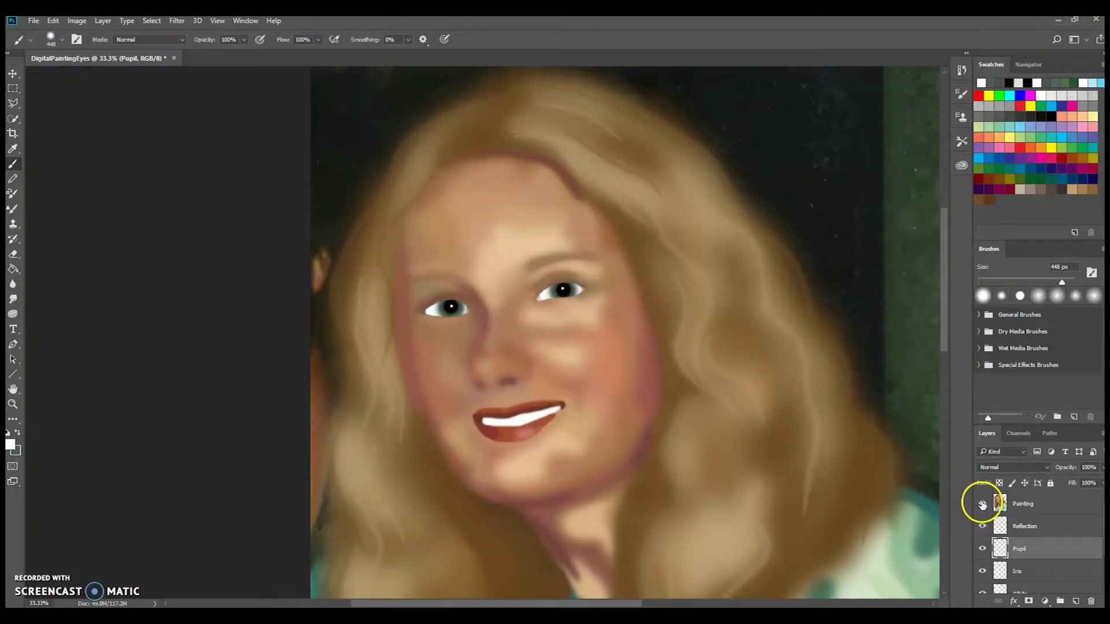
{"action": "left_click", "coordinate": [982, 504]}
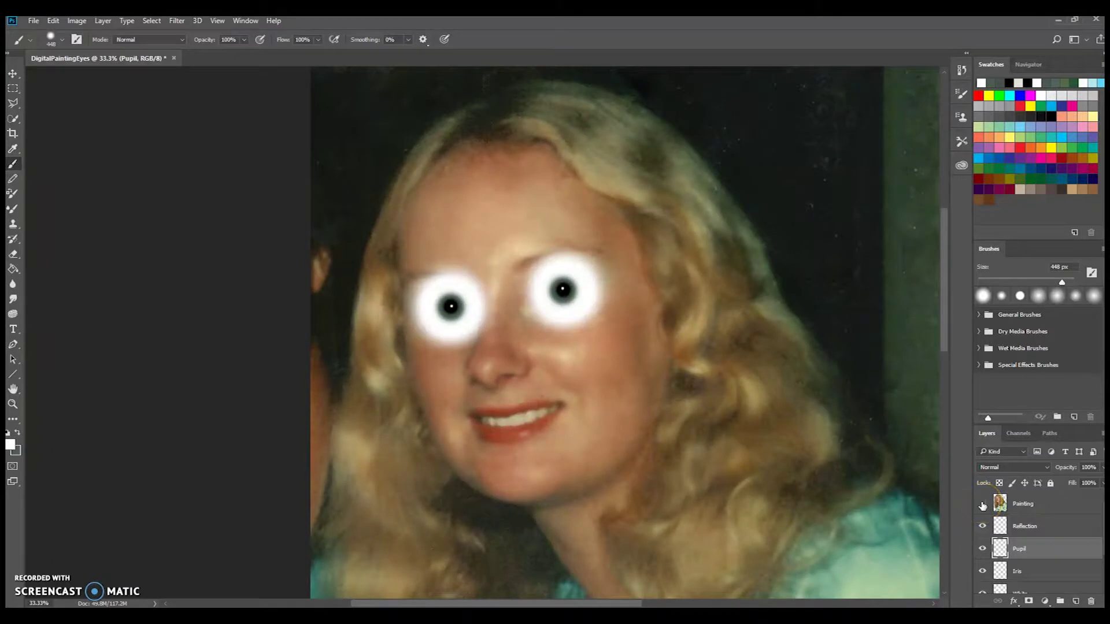
{"action": "left_click", "coordinate": [1001, 543]}
{"action": "scroll", "coordinate": [1003, 546], "scroll_direction": "down", "scroll_amount": 1}
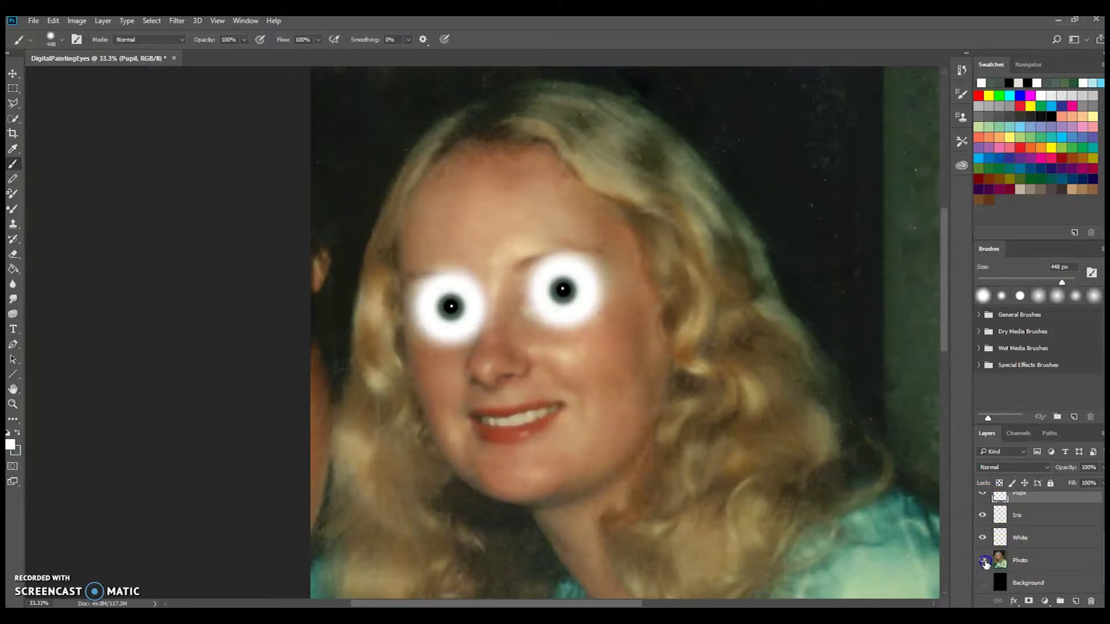
{"action": "left_click", "coordinate": [983, 560]}
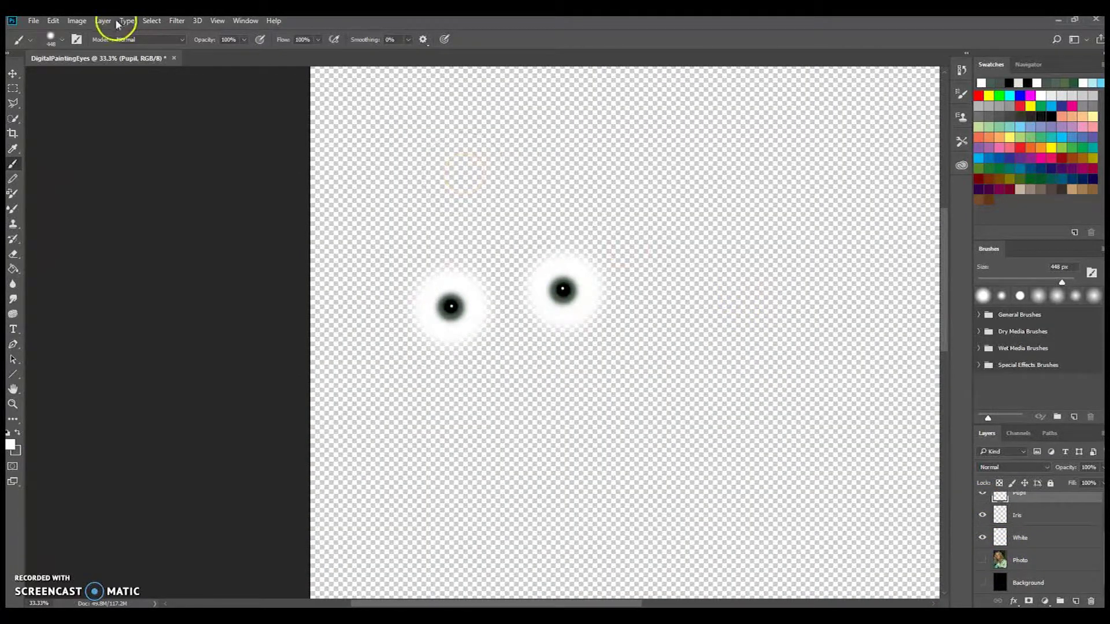
- Merge the visible eye layers, name the result Eyes, and show the Painting layer again
{"action": "left_click", "coordinate": [82, 21]}
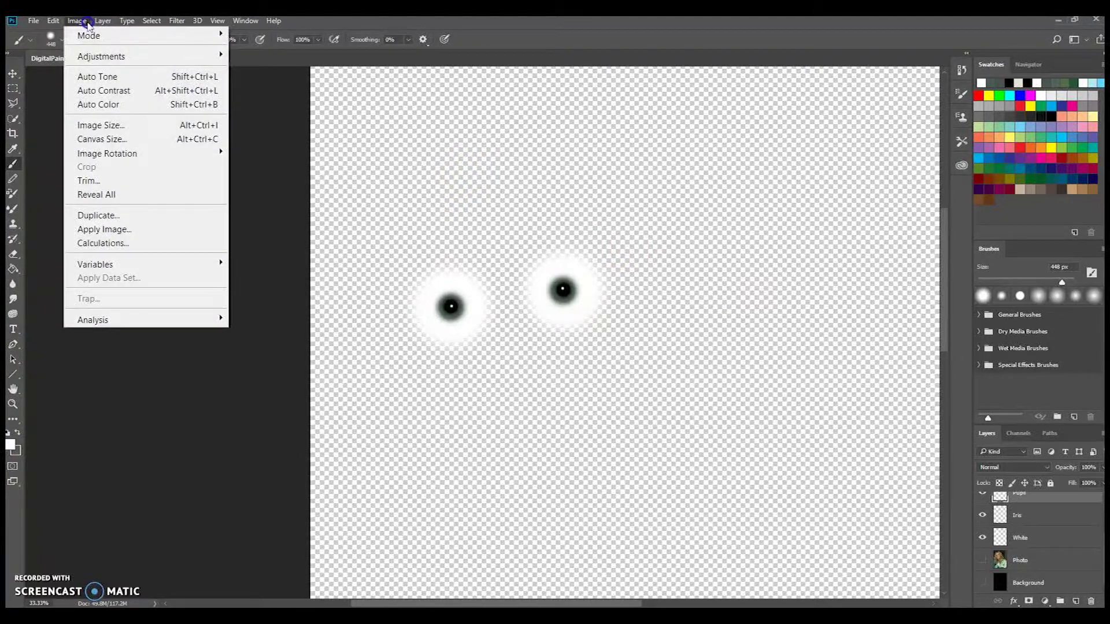
{"action": "mouse_move", "coordinate": [102, 23]}
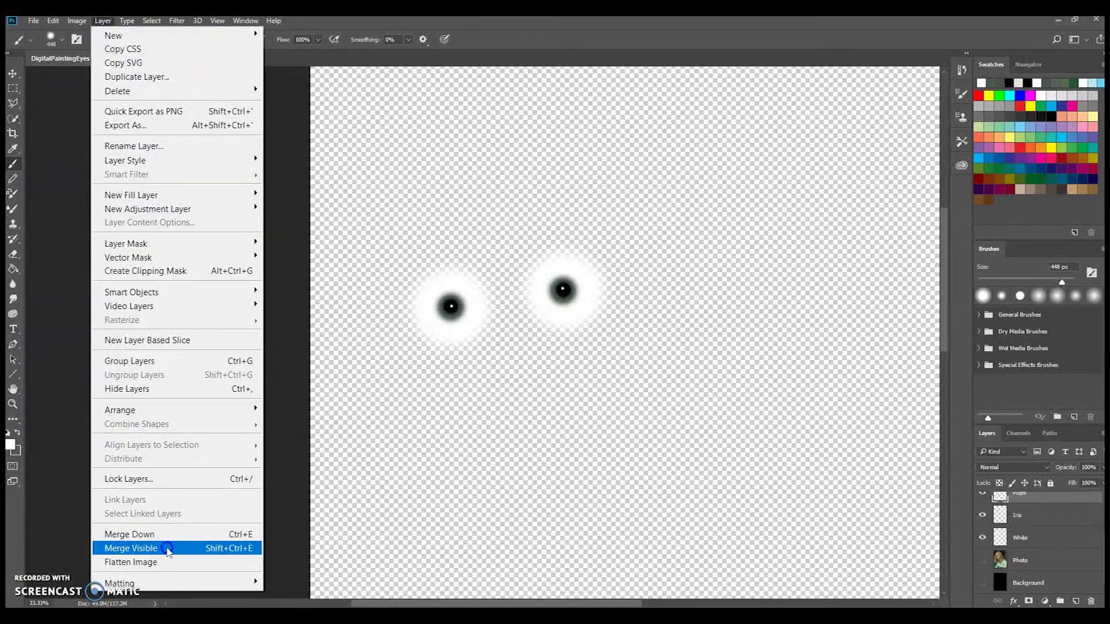
{"action": "left_click", "coordinate": [167, 549]}
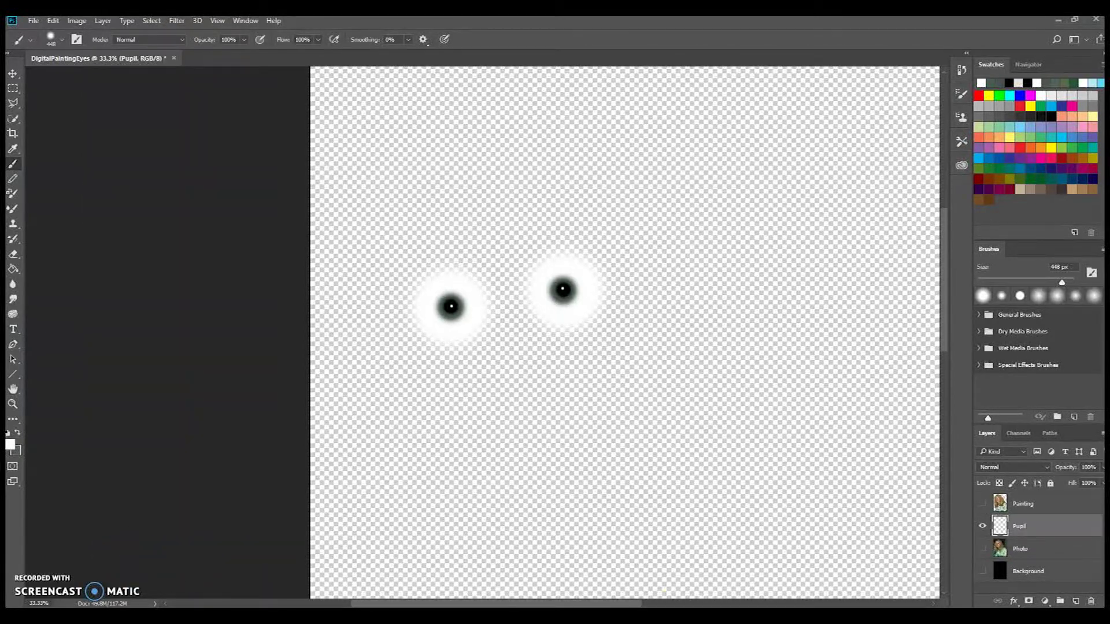
{"action": "left_click", "coordinate": [1023, 528]}
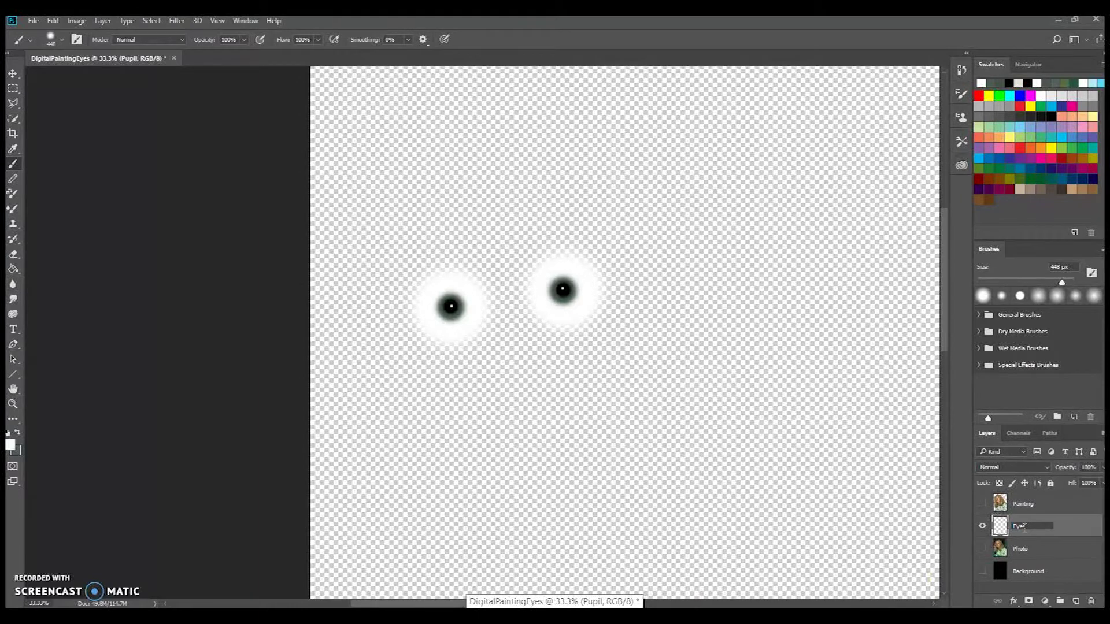
{"action": "left_click", "coordinate": [982, 504]}
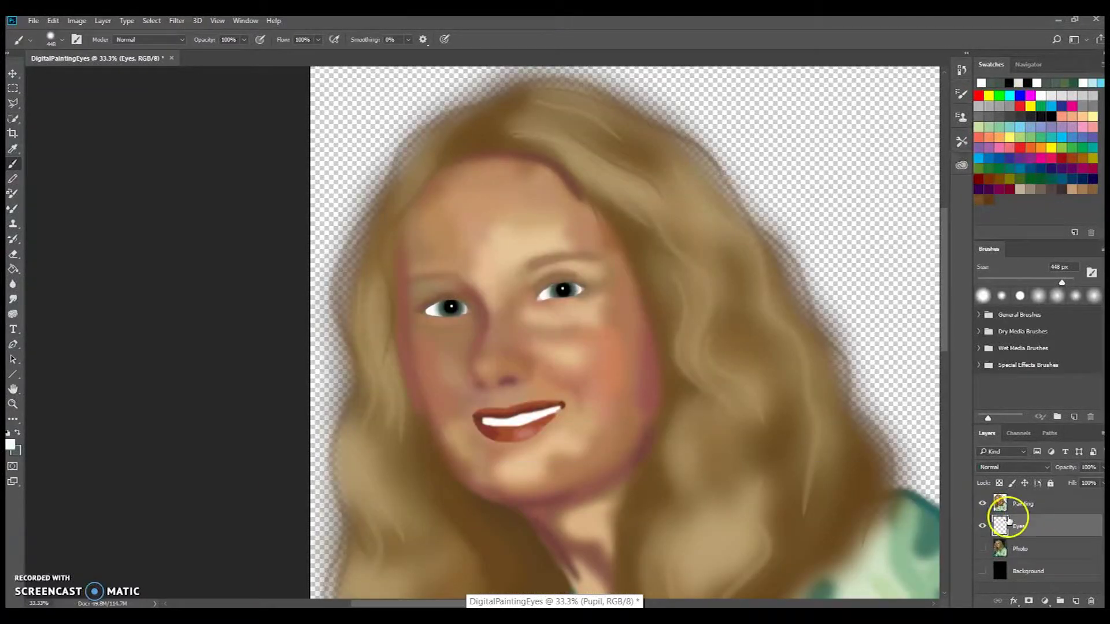
- With the Move tool, test-drag the layers and lock the Painting layer
{"action": "left_click", "coordinate": [13, 74]}
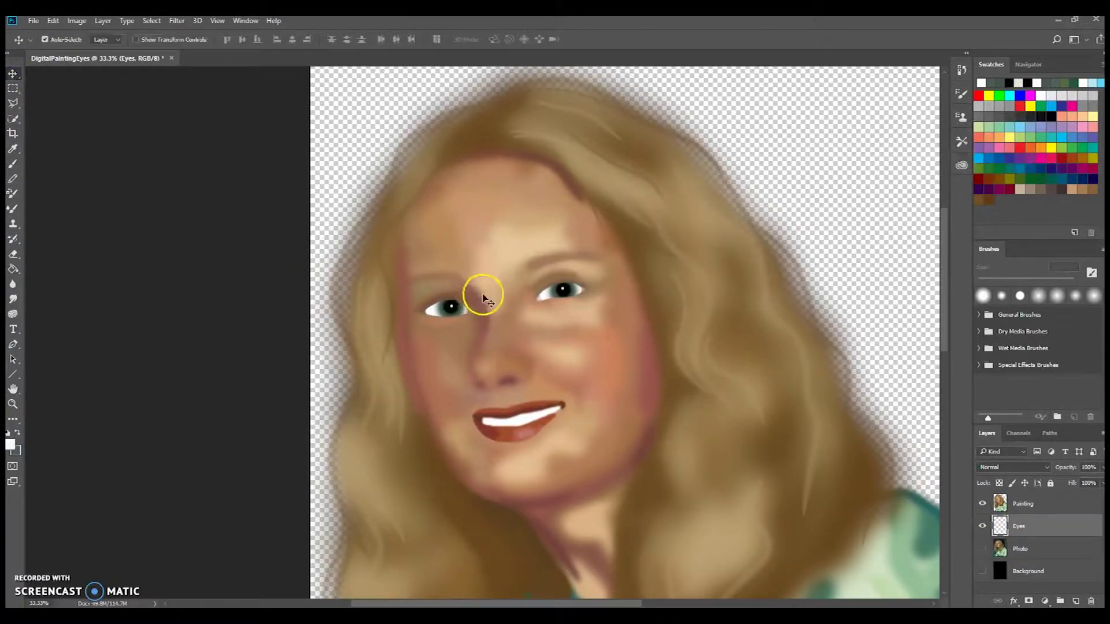
{"action": "mouse_move", "coordinate": [547, 327]}
{"action": "left_mouse_down"}
{"action": "mouse_move", "coordinate": [530, 317]}
{"action": "mouse_move", "coordinate": [549, 317]}
{"action": "left_mouse_up"}
{"action": "left_click", "coordinate": [1032, 526]}
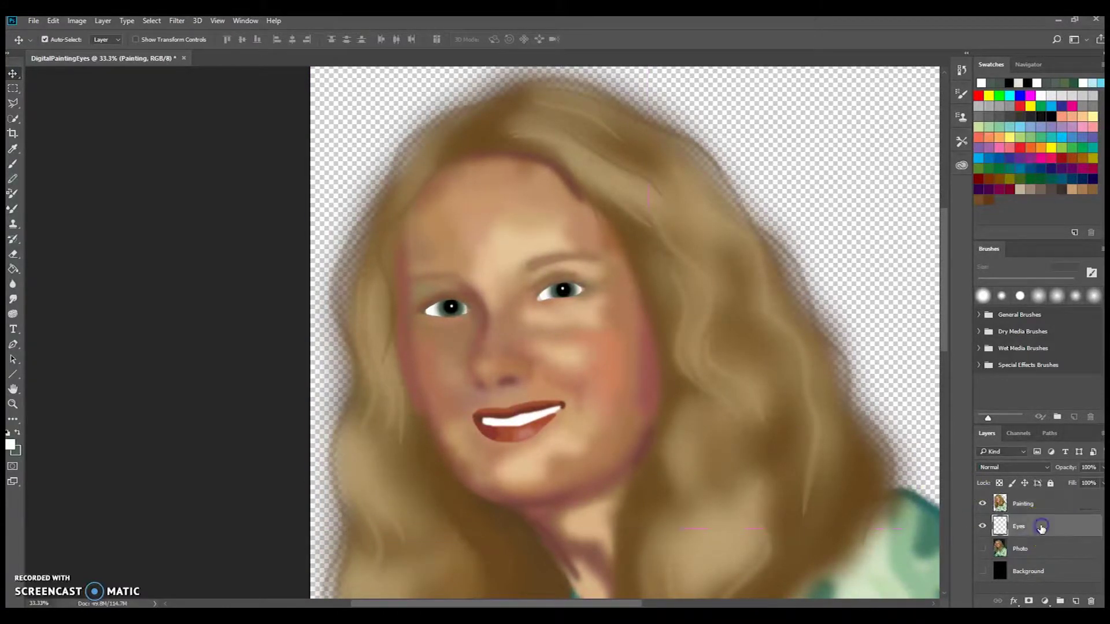
{"action": "left_click_drag", "start_coordinate": [629, 367], "coordinate": [633, 366]}
{"action": "left_click", "coordinate": [1050, 483]}
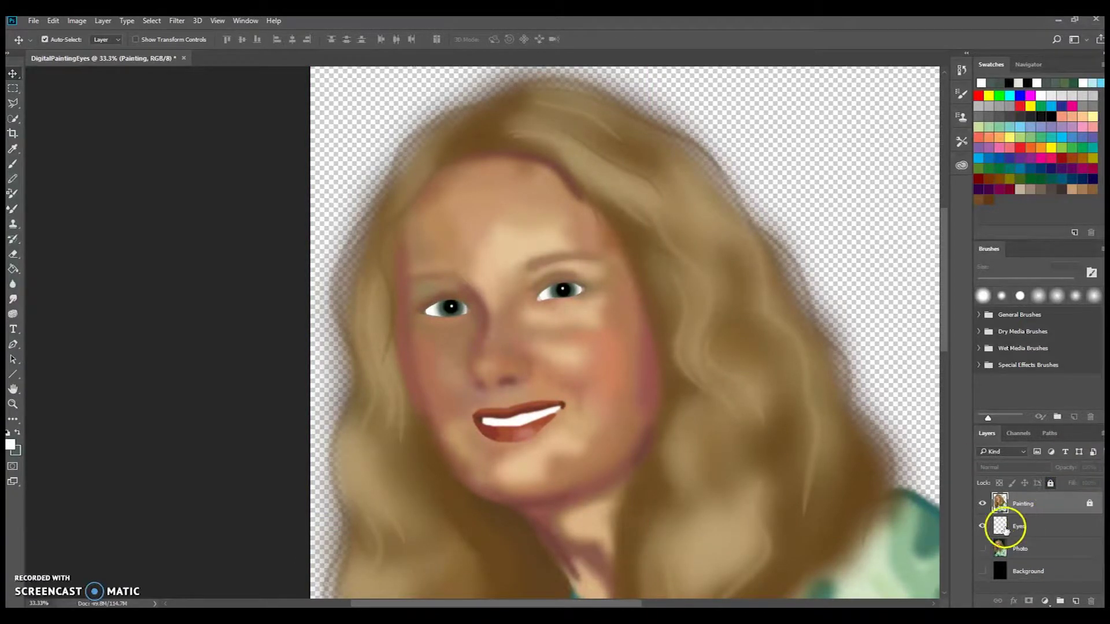
- Drag the Eyes layer to confirm it moves under the painting, then zoom out fully
{"action": "left_click", "coordinate": [1003, 527]}
{"action": "left_click", "coordinate": [644, 367]}
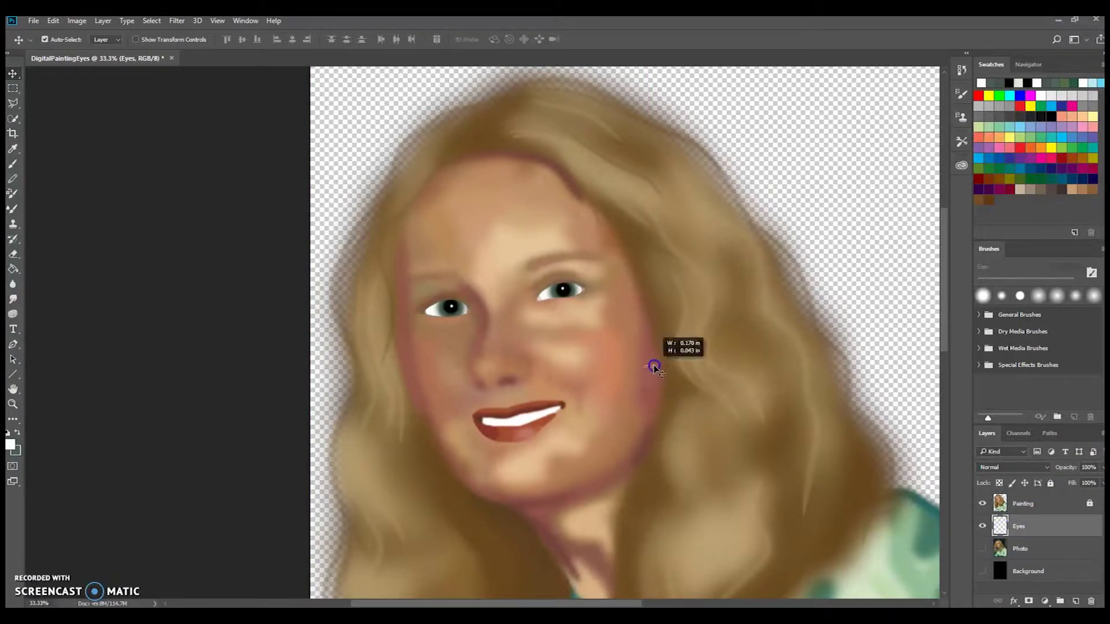
{"action": "left_click", "coordinate": [553, 289]}
{"action": "left_click_drag", "start_coordinate": [553, 289], "coordinate": [559, 294]}
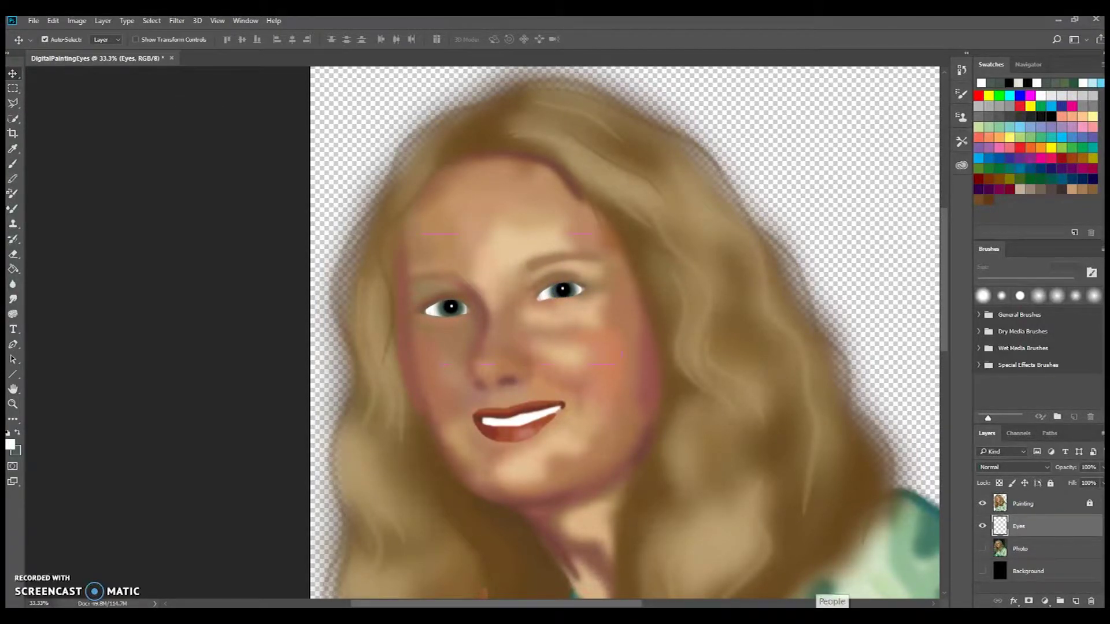
{"action": "left_click", "coordinate": [803, 391]}
{"action": "key", "text": "ctrl+minus"}
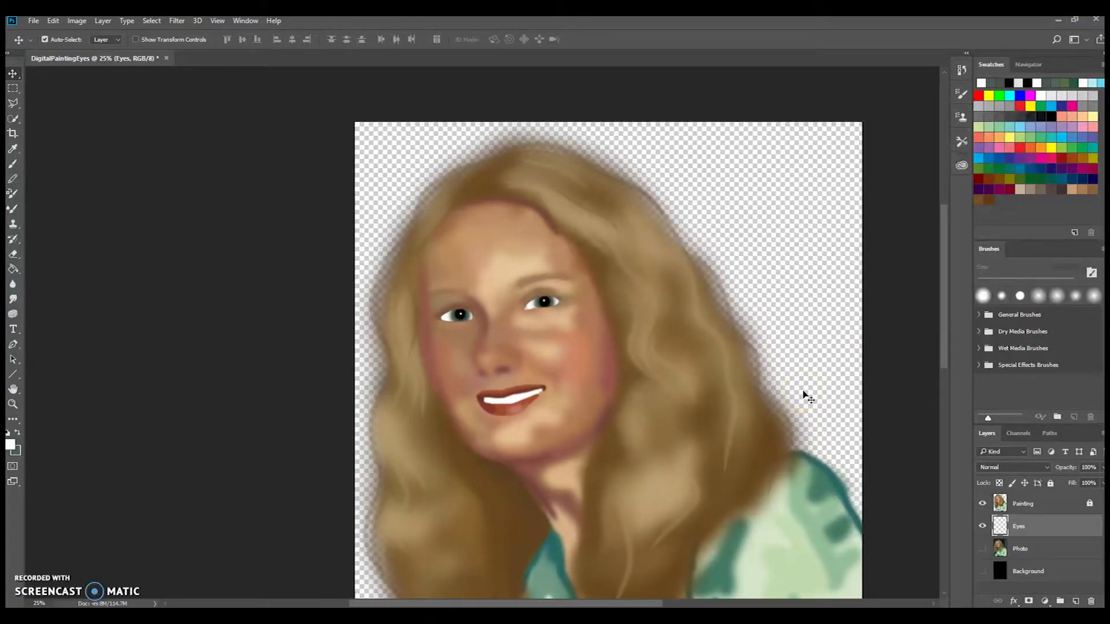
{"action": "key", "text": "ctrl+minus"}
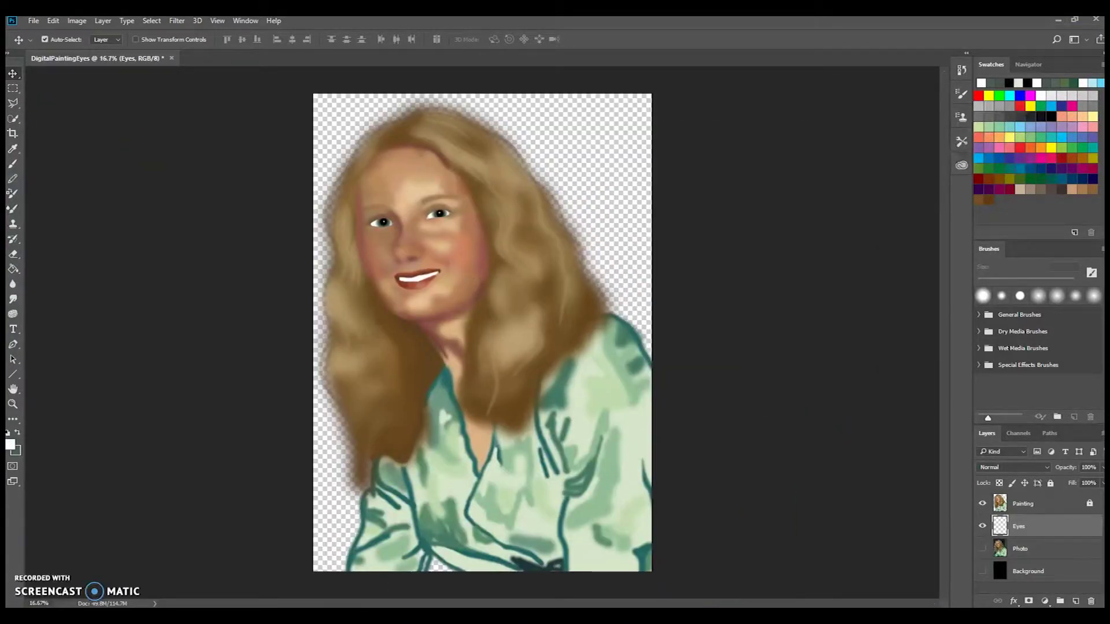
- Save the portrait over mumphotoshopEYES.psd with Maximize Compatibility and show the black Background layer
{"action": "left_click", "coordinate": [34, 28]}
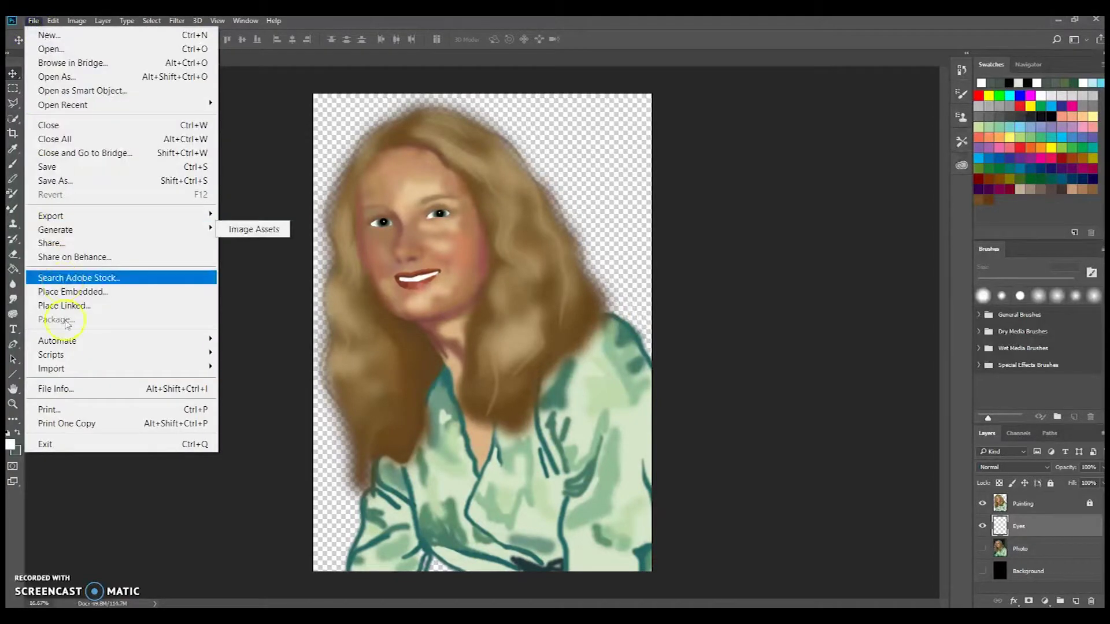
{"action": "left_click", "coordinate": [60, 176]}
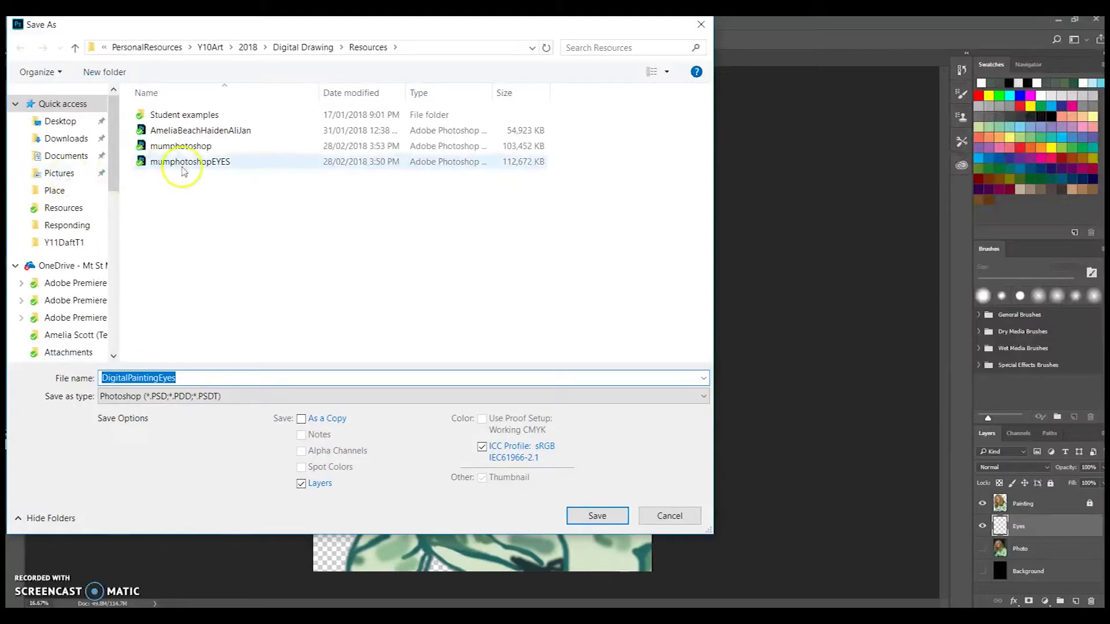
{"action": "left_click", "coordinate": [183, 167]}
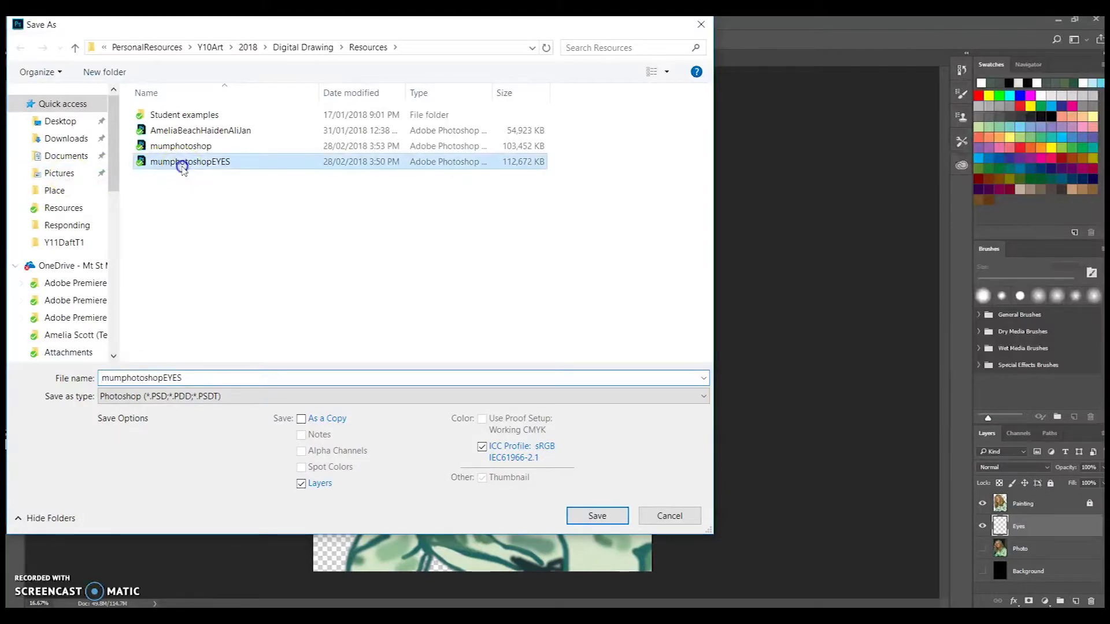
{"action": "left_click", "coordinate": [608, 521]}
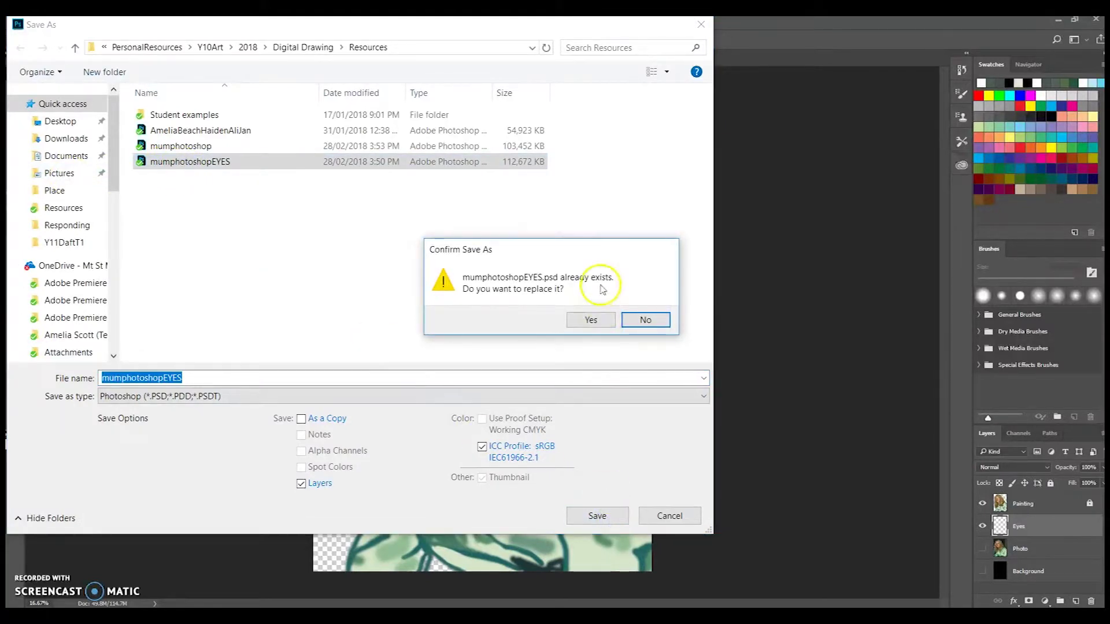
{"action": "left_click", "coordinate": [592, 319]}
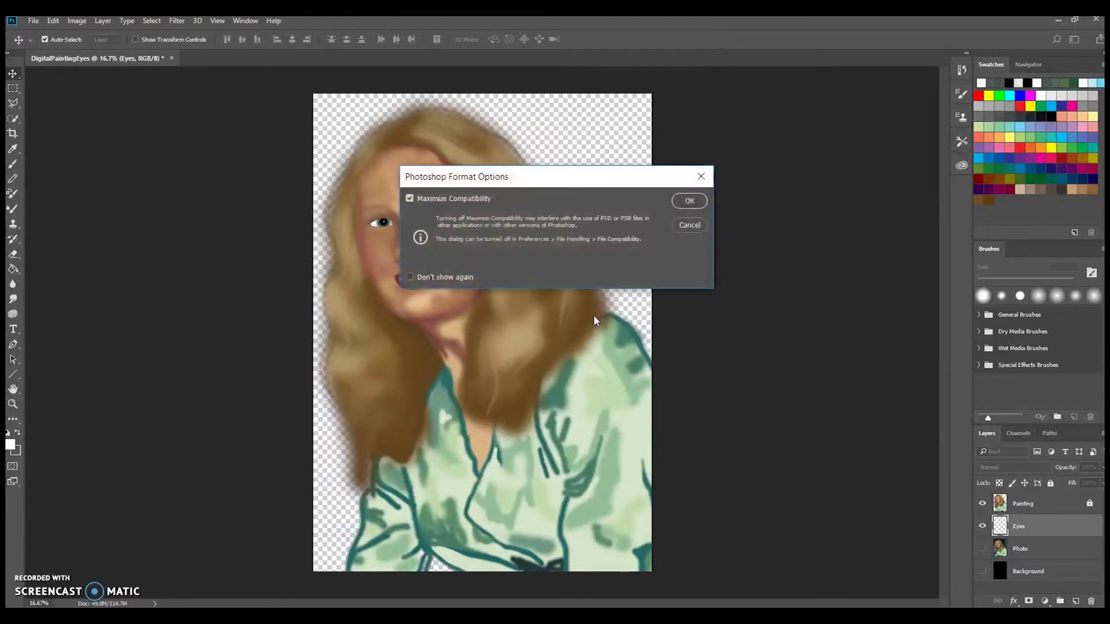
{"action": "left_click", "coordinate": [698, 203]}
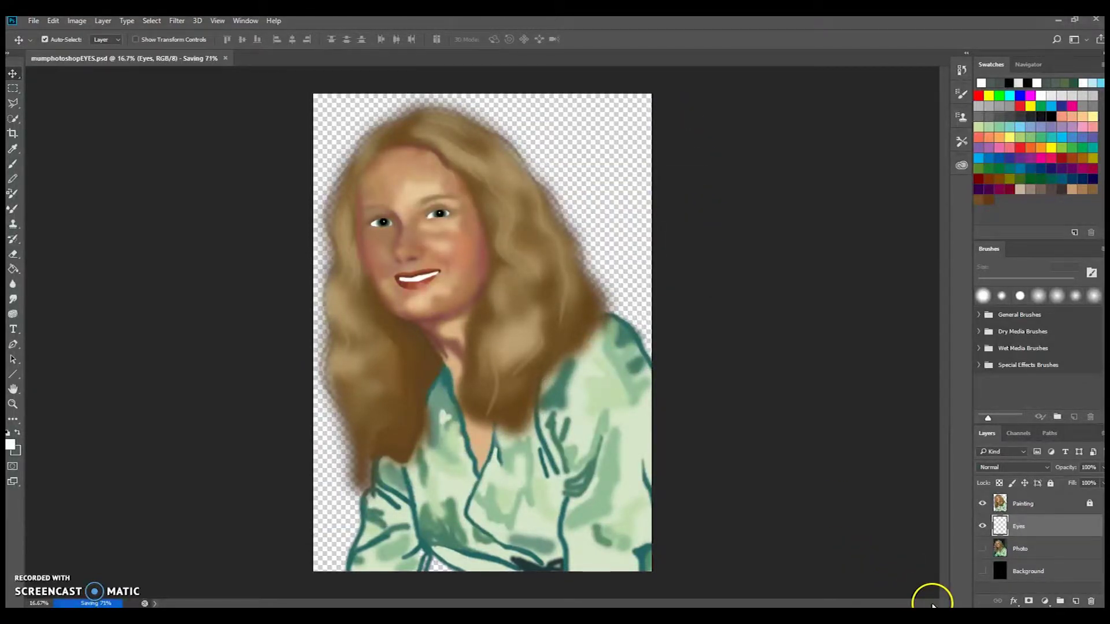
{"action": "left_click", "coordinate": [976, 571]}
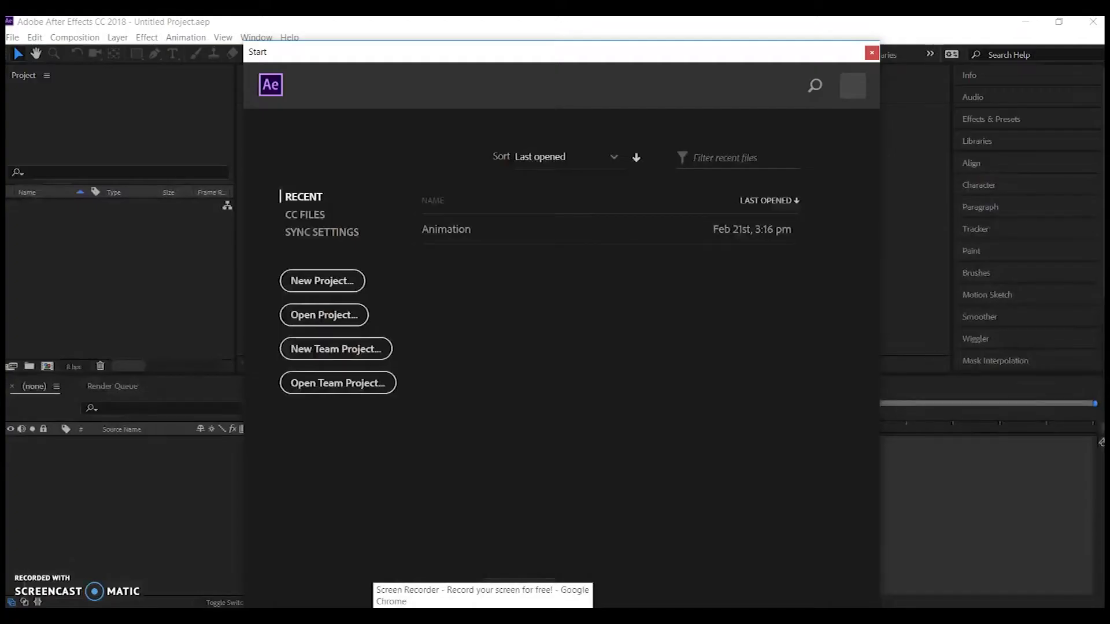
- Start a new project and create a composition named Eyes using the DVCPRO HD 1080 29.97 preset
{"action": "left_click", "coordinate": [334, 289]}
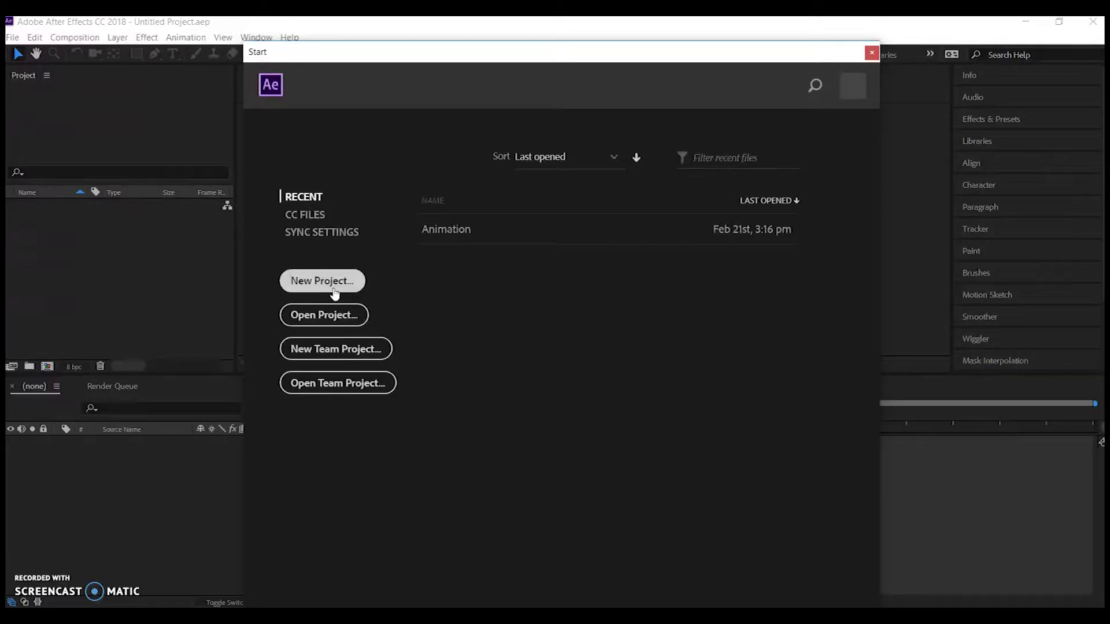
{"action": "left_click", "coordinate": [334, 289]}
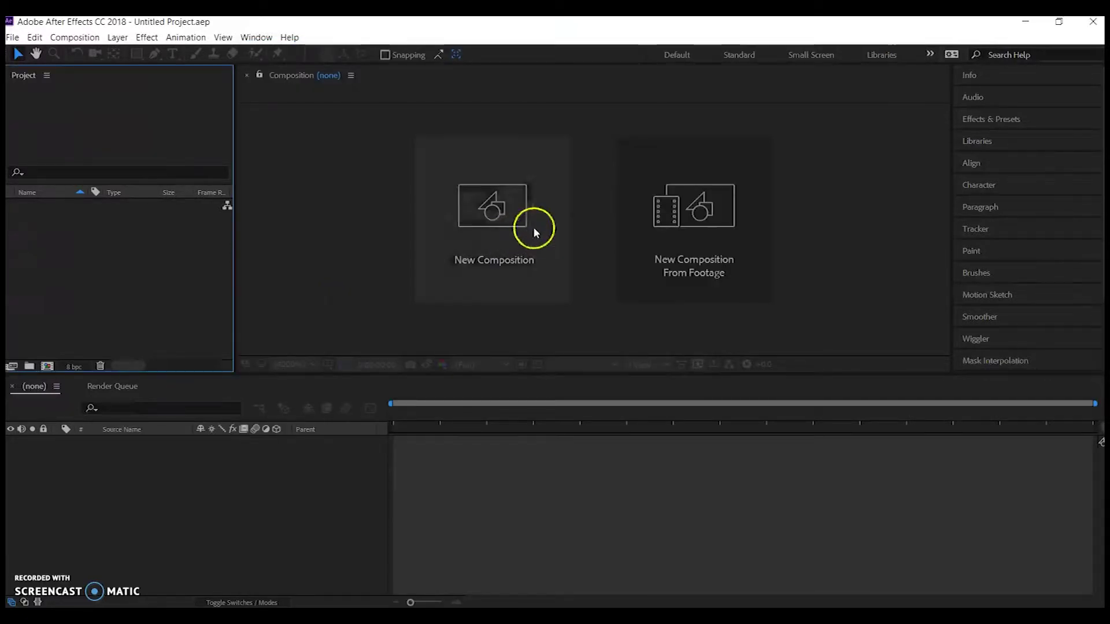
{"action": "left_click", "coordinate": [532, 228]}
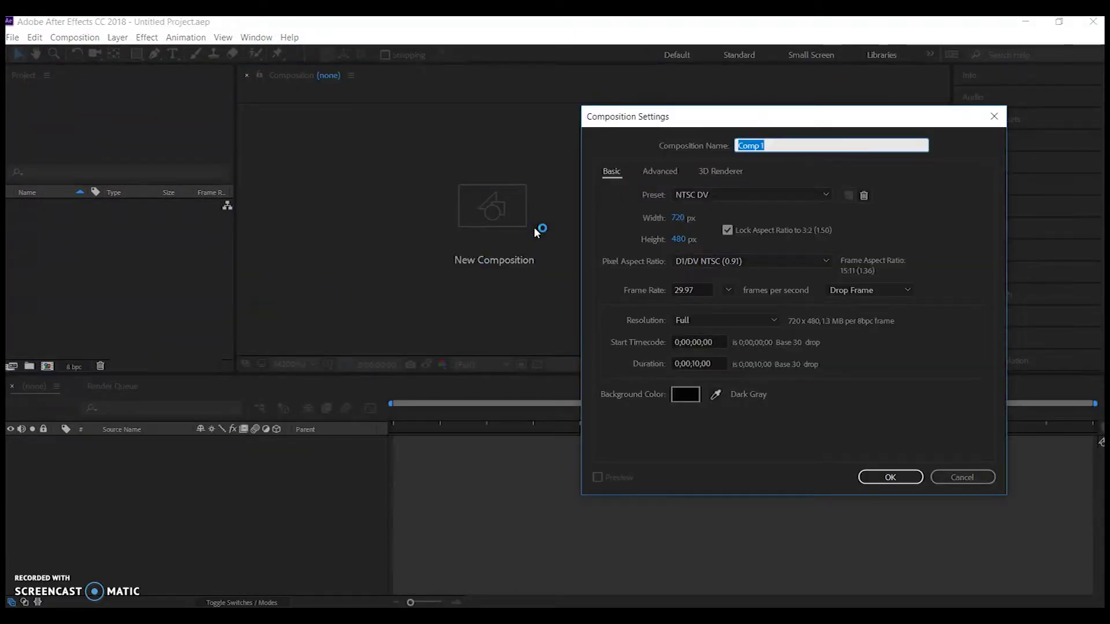
{"action": "left_click", "coordinate": [804, 144]}
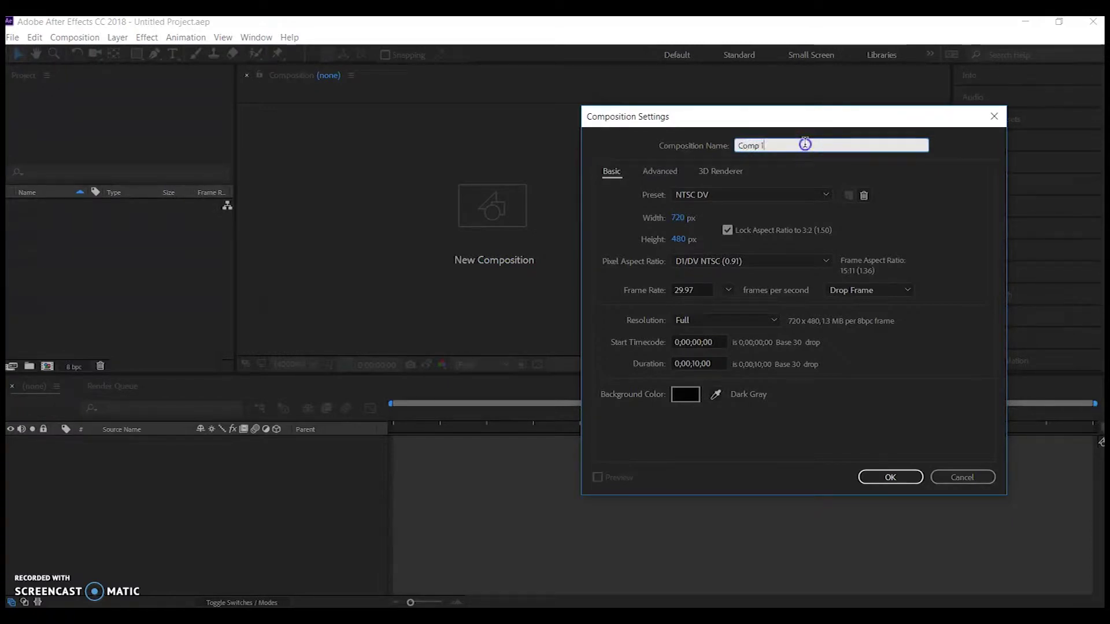
{"action": "type", "text": "Eyes"}
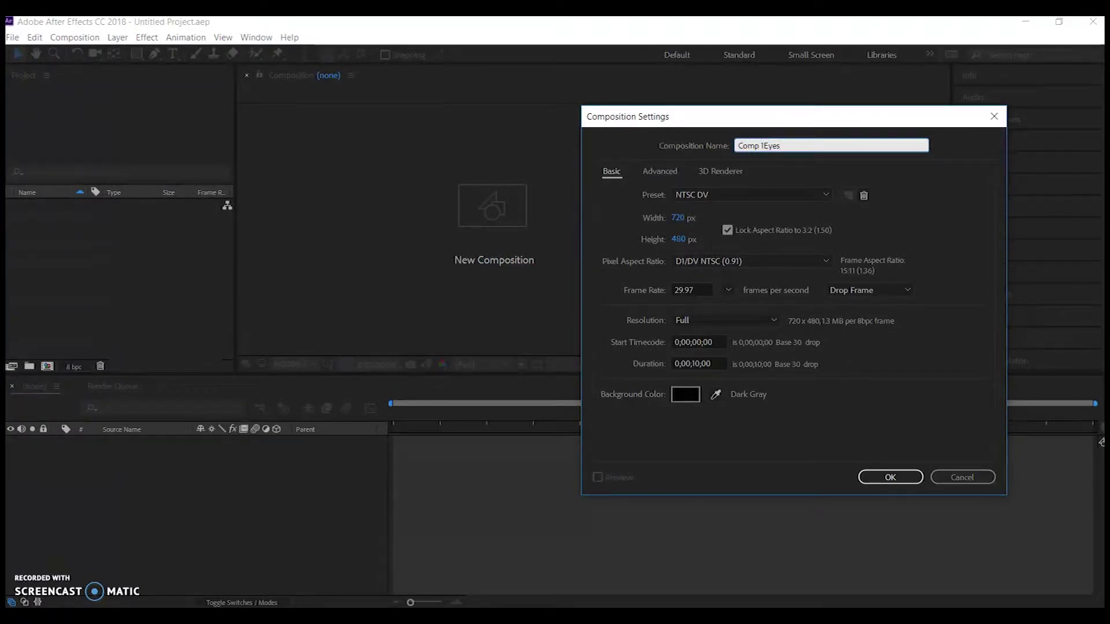
{"action": "left_click", "coordinate": [760, 146]}
{"action": "key", "text": "BackSpace"}
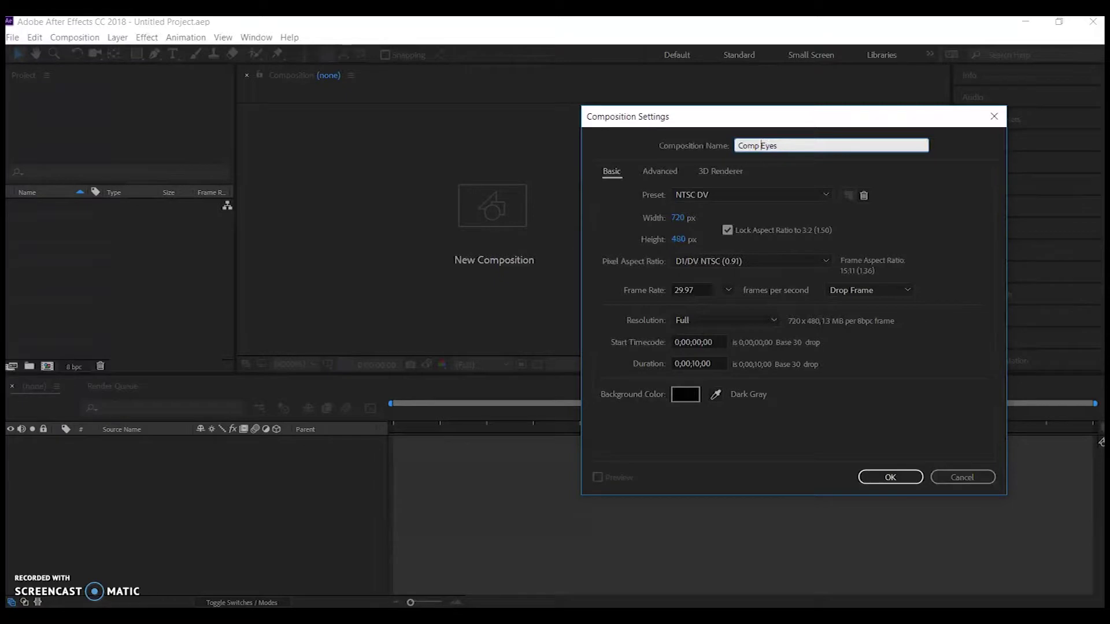
{"action": "left_click", "coordinate": [828, 195]}
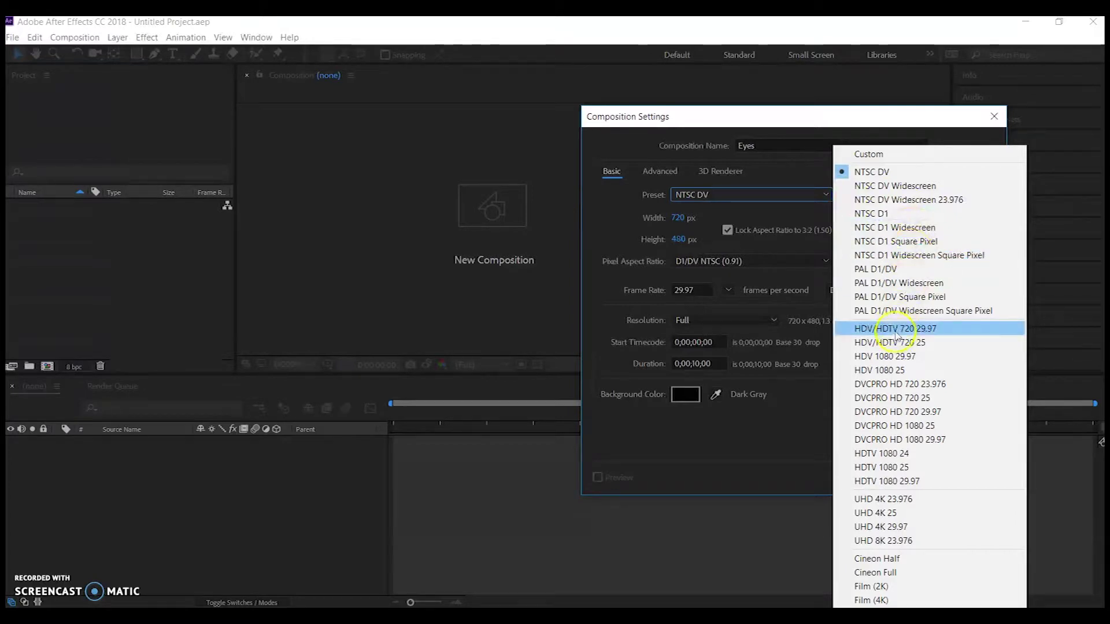
{"action": "left_click", "coordinate": [890, 441]}
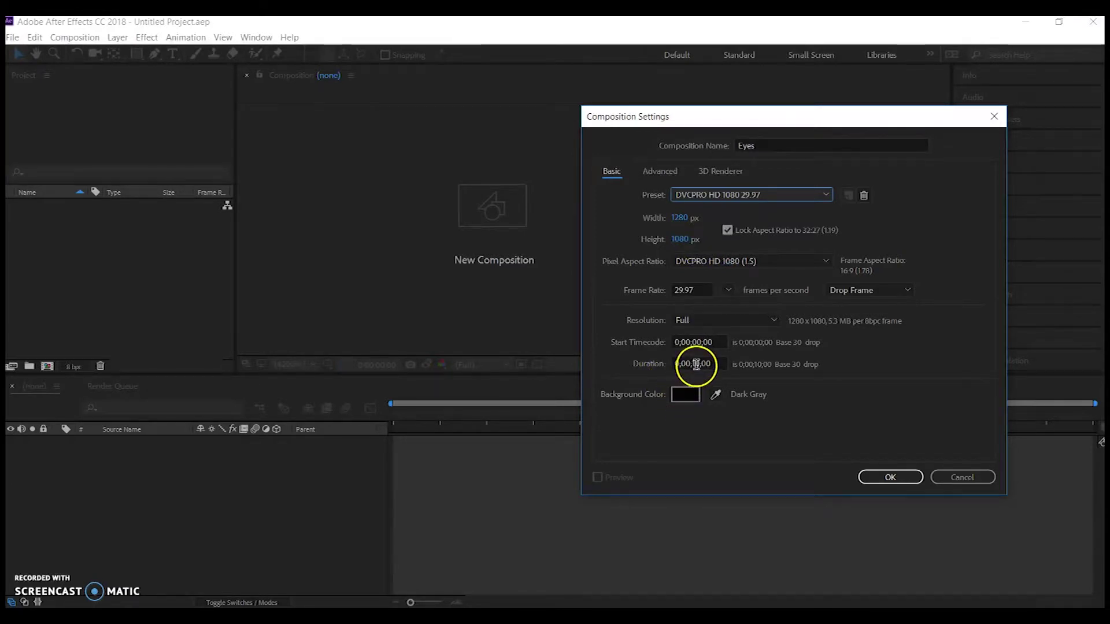
{"action": "left_click", "coordinate": [905, 480]}
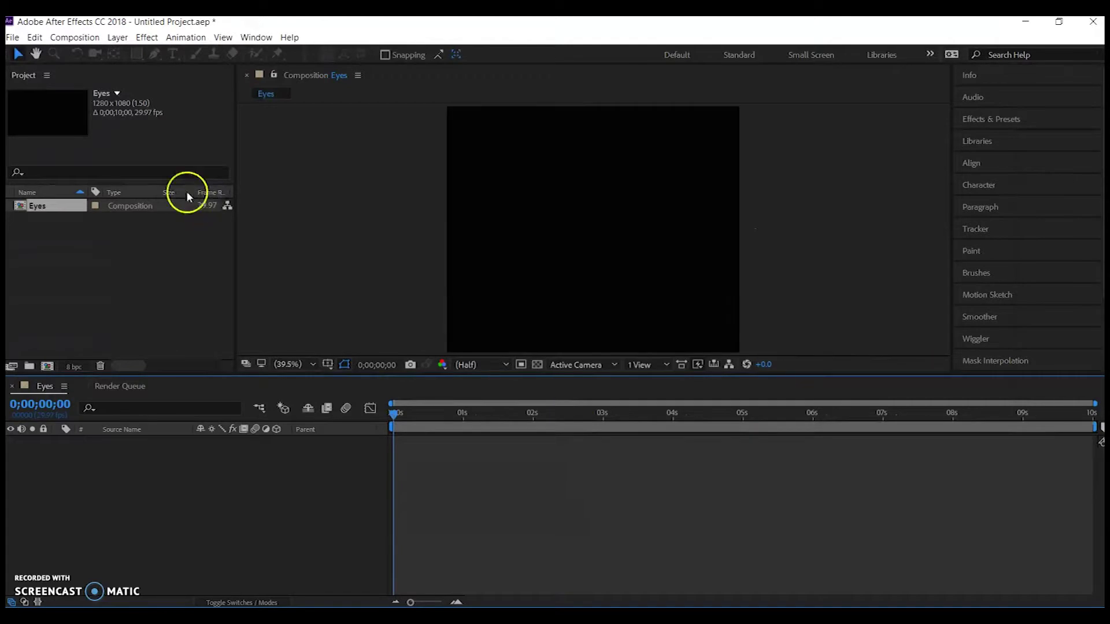
- Import the mumphotoshopEYES.psd file from the Resources folder
{"action": "left_click", "coordinate": [12, 38]}
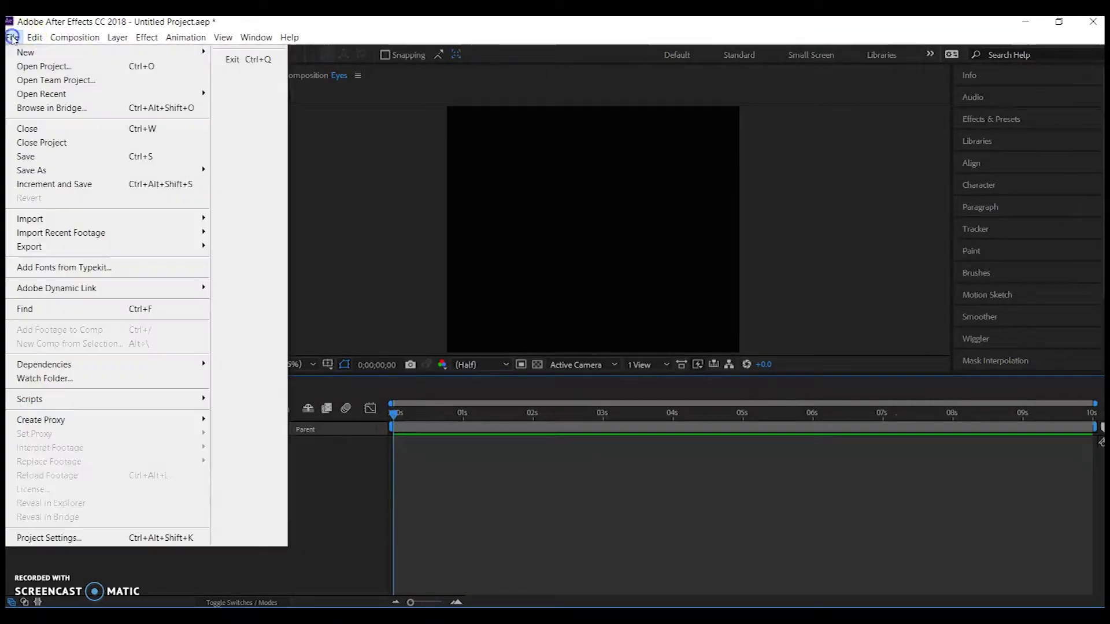
{"action": "mouse_move", "coordinate": [35, 220]}
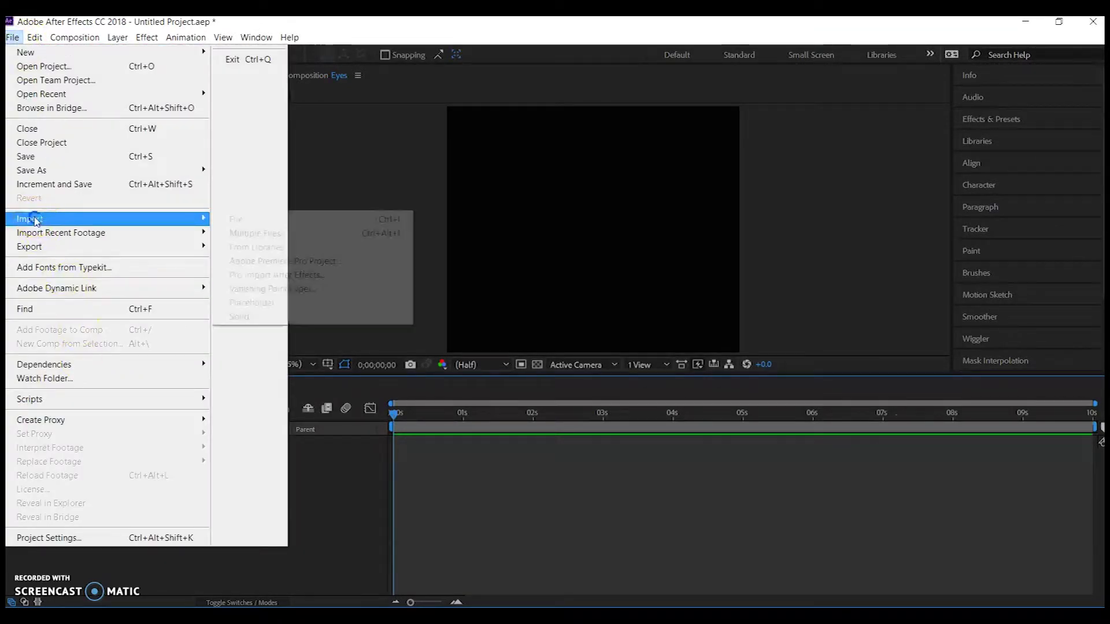
{"action": "left_click", "coordinate": [337, 220]}
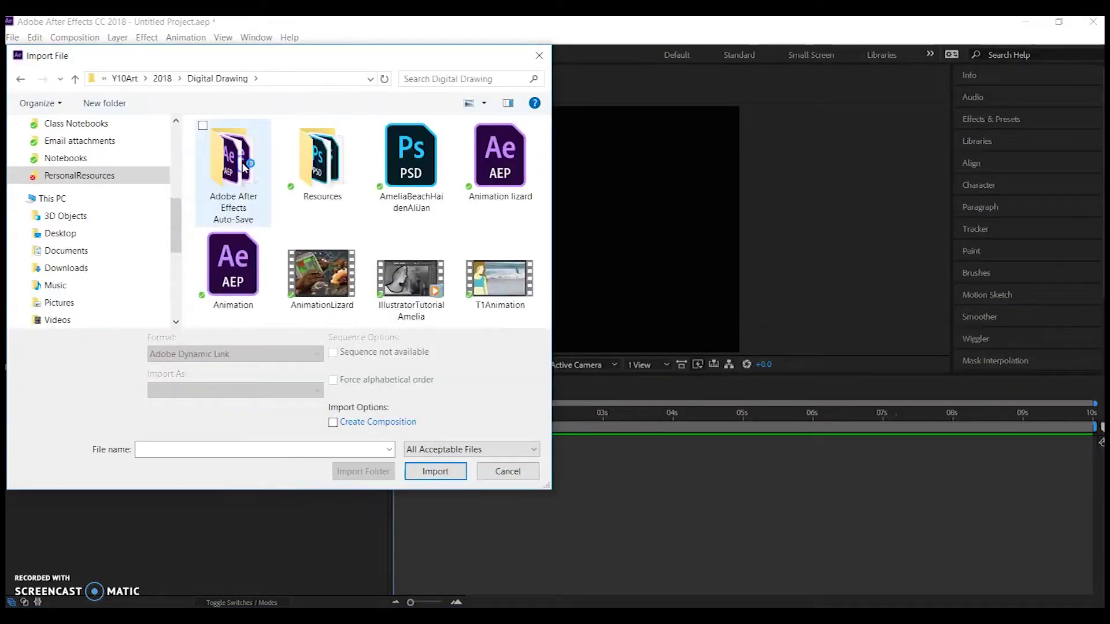
{"action": "left_click", "coordinate": [345, 155]}
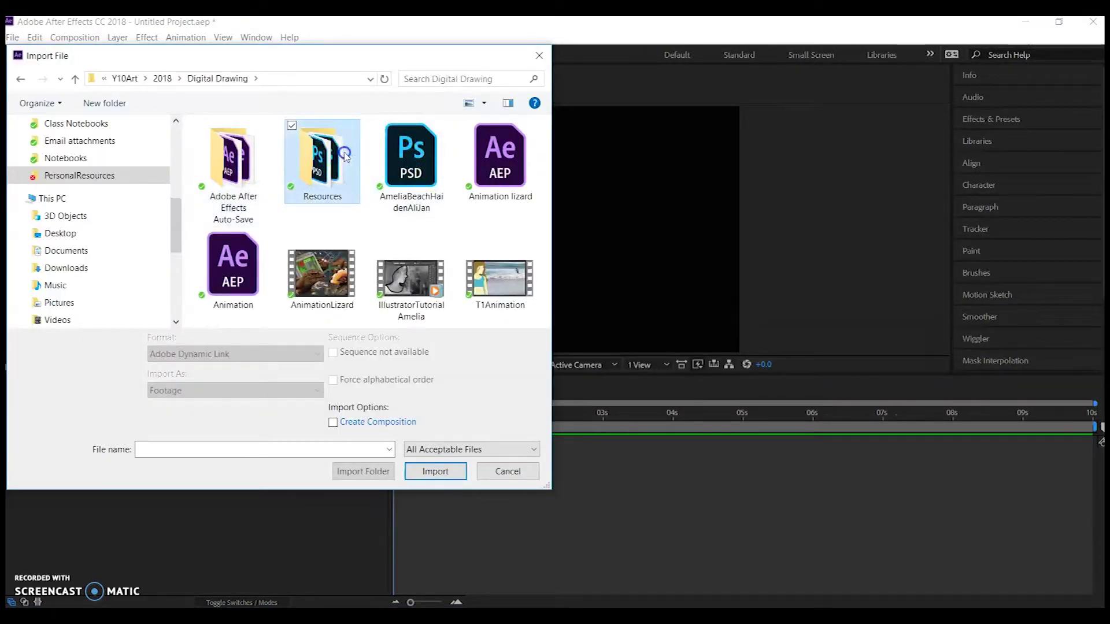
{"action": "double_click", "coordinate": [345, 155]}
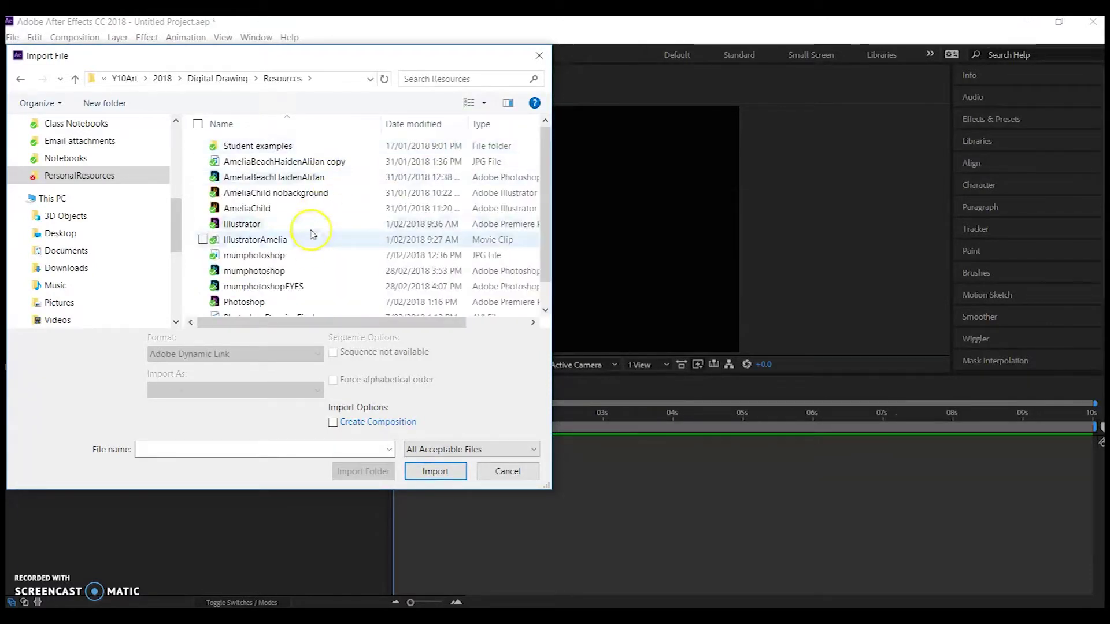
{"action": "left_click", "coordinate": [292, 287]}
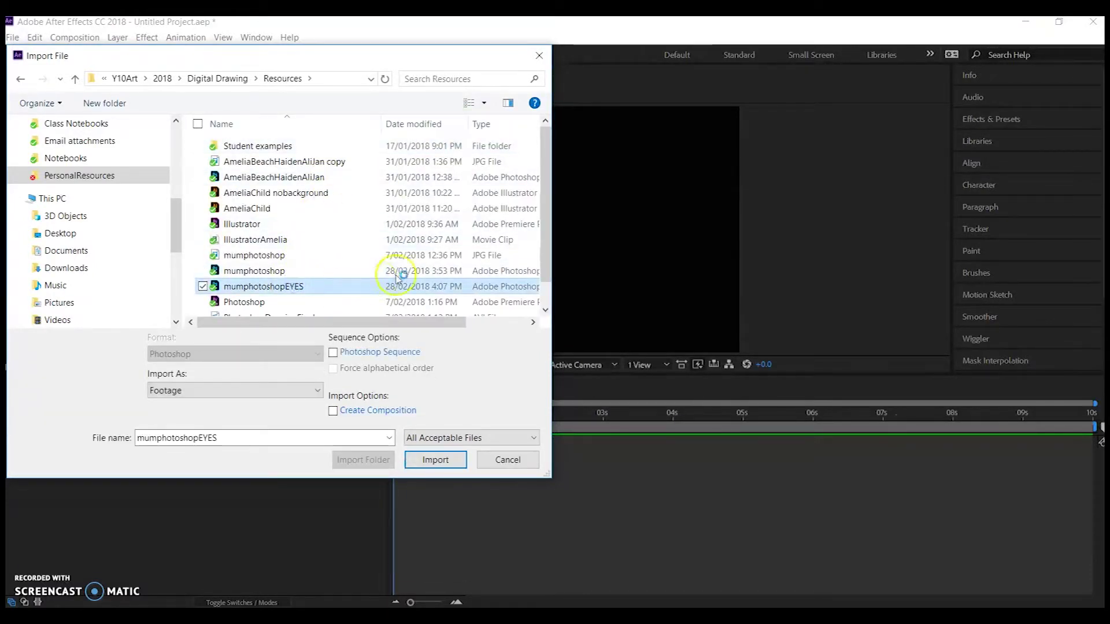
{"action": "scroll", "coordinate": [420, 274], "scroll_direction": "down", "scroll_amount": 1}
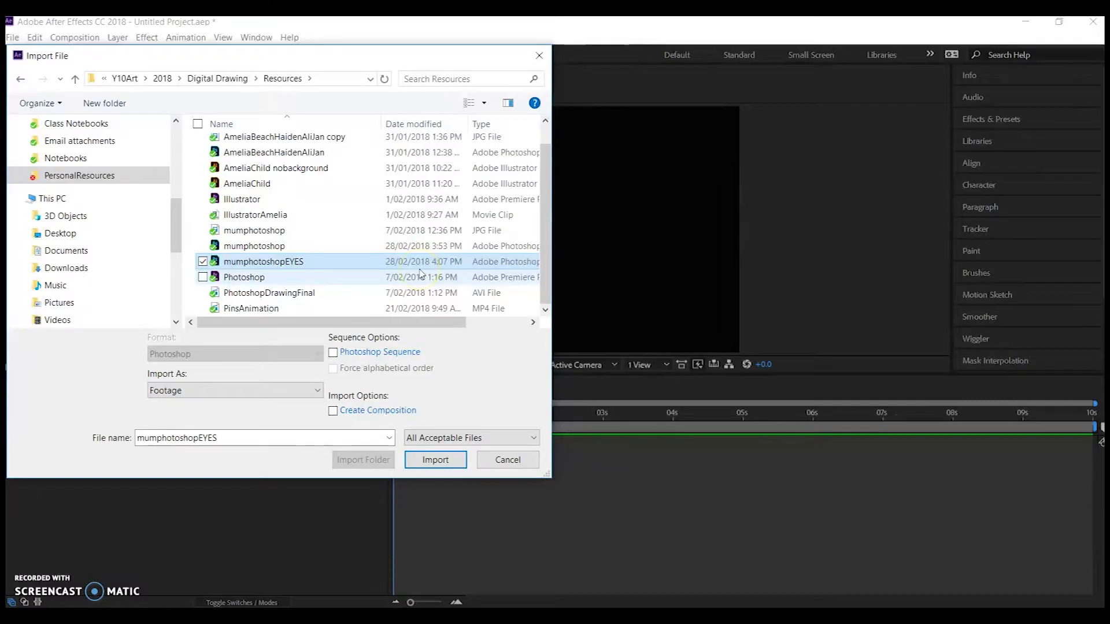
{"action": "left_click", "coordinate": [439, 459]}
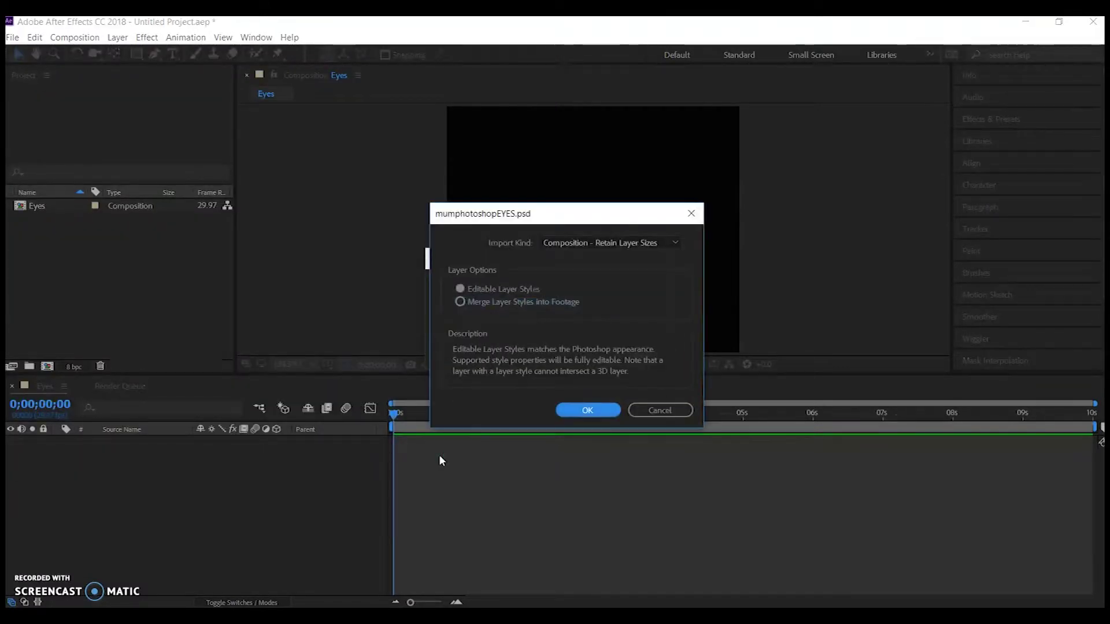
- Import it as Composition - Retain Layer Sizes with editable layer styles, and add its layers to Eyes
{"action": "left_click", "coordinate": [603, 245]}
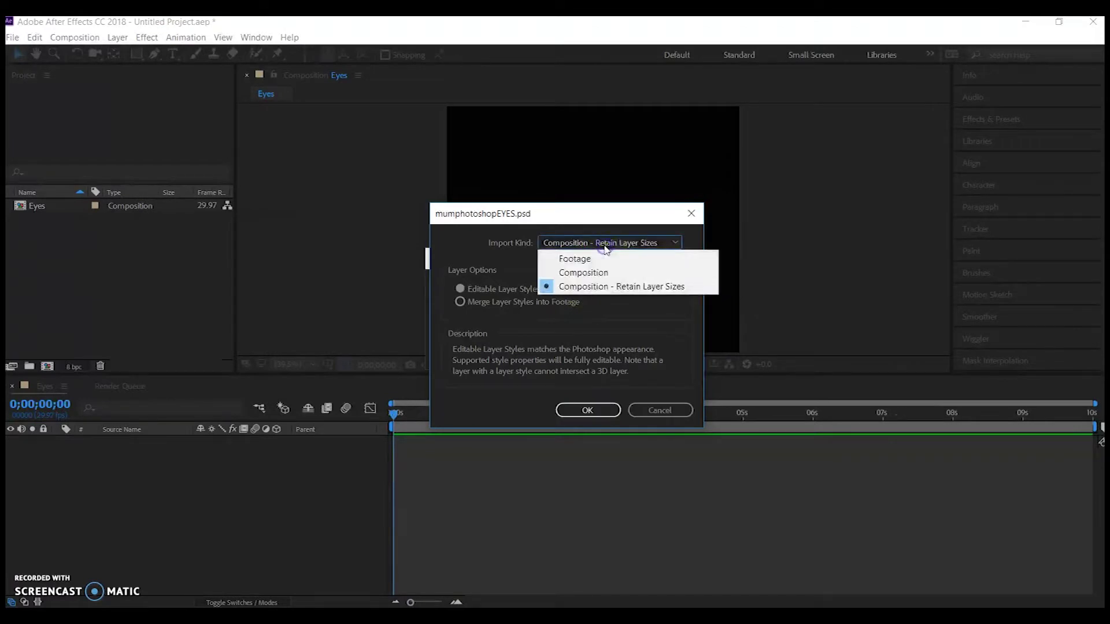
{"action": "left_click", "coordinate": [586, 289]}
{"action": "left_click", "coordinate": [530, 289]}
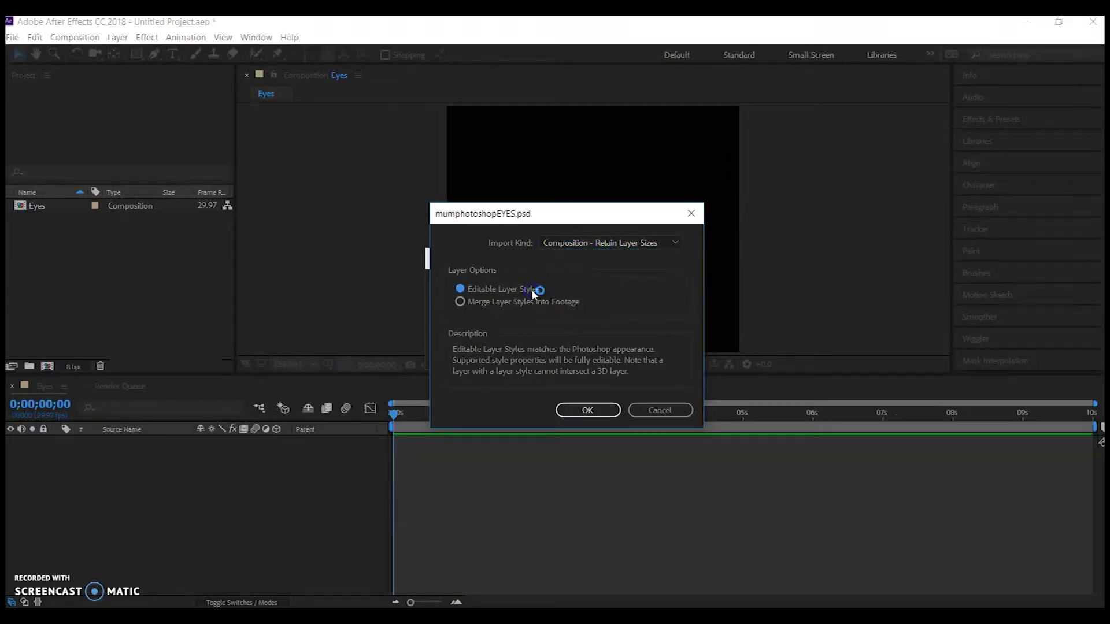
{"action": "left_click", "coordinate": [589, 293]}
{"action": "left_click", "coordinate": [585, 409]}
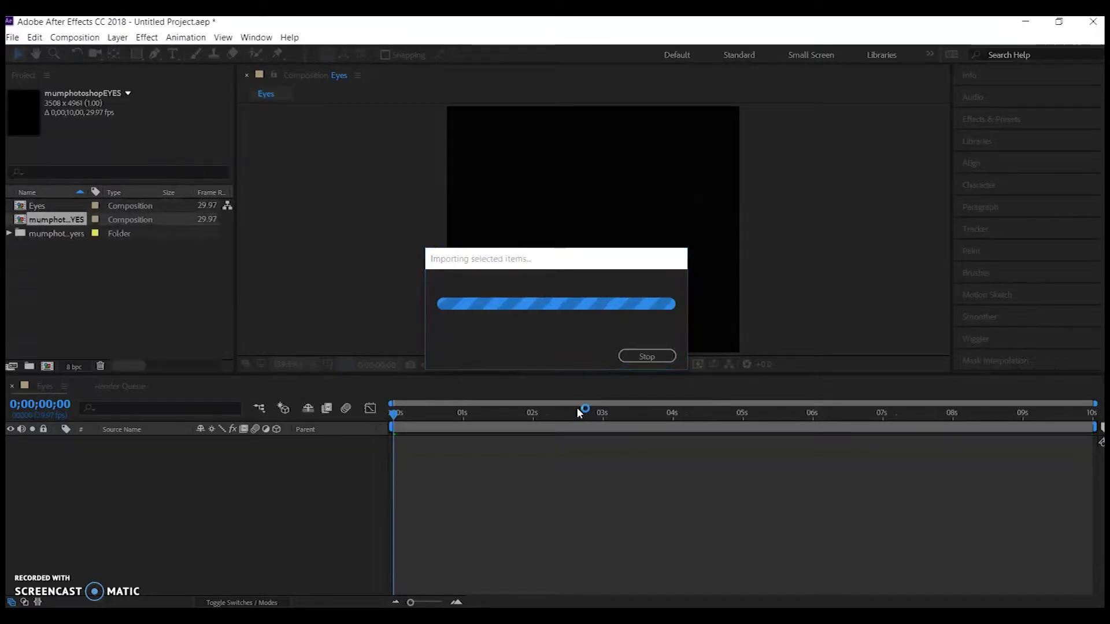
{"action": "left_click", "coordinate": [186, 275]}
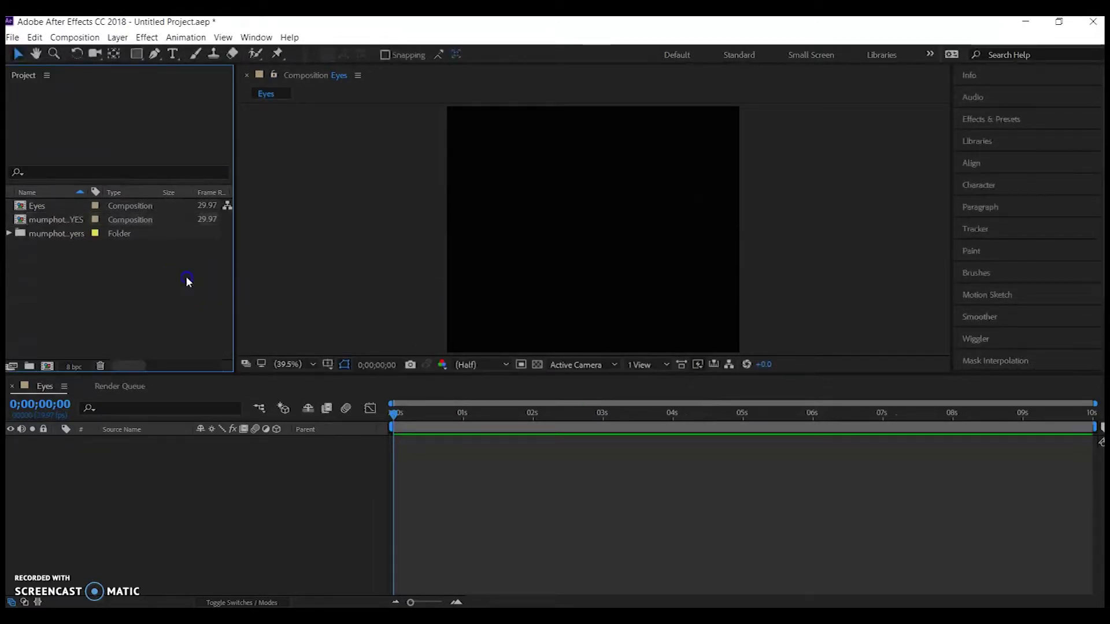
{"action": "left_click", "coordinate": [96, 247]}
{"action": "left_click_drag", "start_coordinate": [65, 232], "coordinate": [76, 549]}
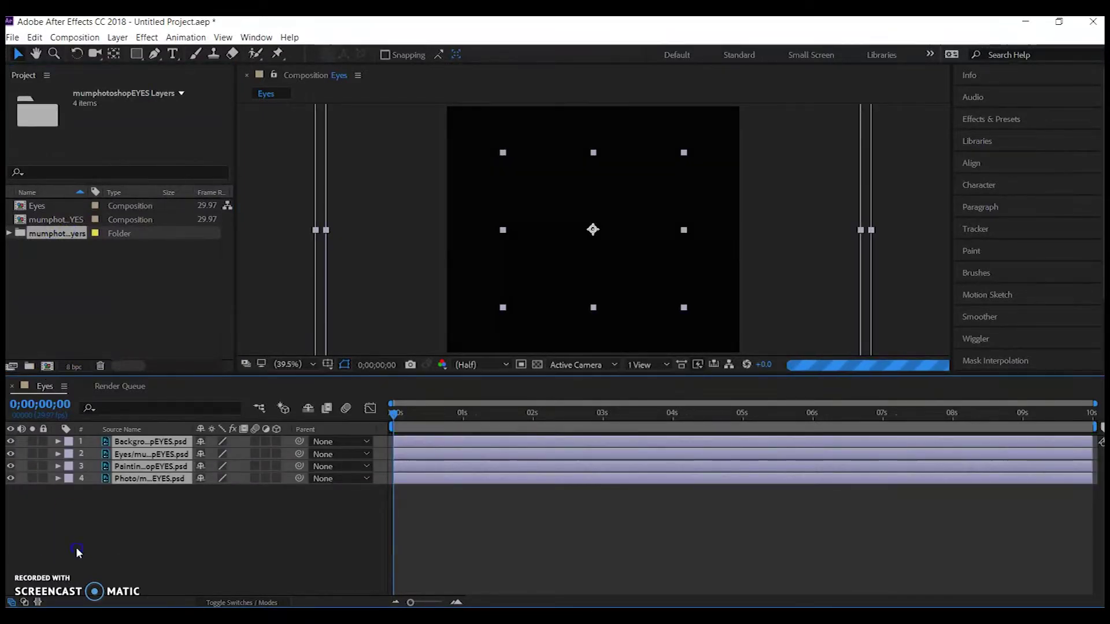
- Rename the first layer to Background
{"action": "left_click", "coordinate": [101, 500]}
{"action": "left_click", "coordinate": [132, 443]}
{"action": "right_click", "coordinate": [132, 445]}
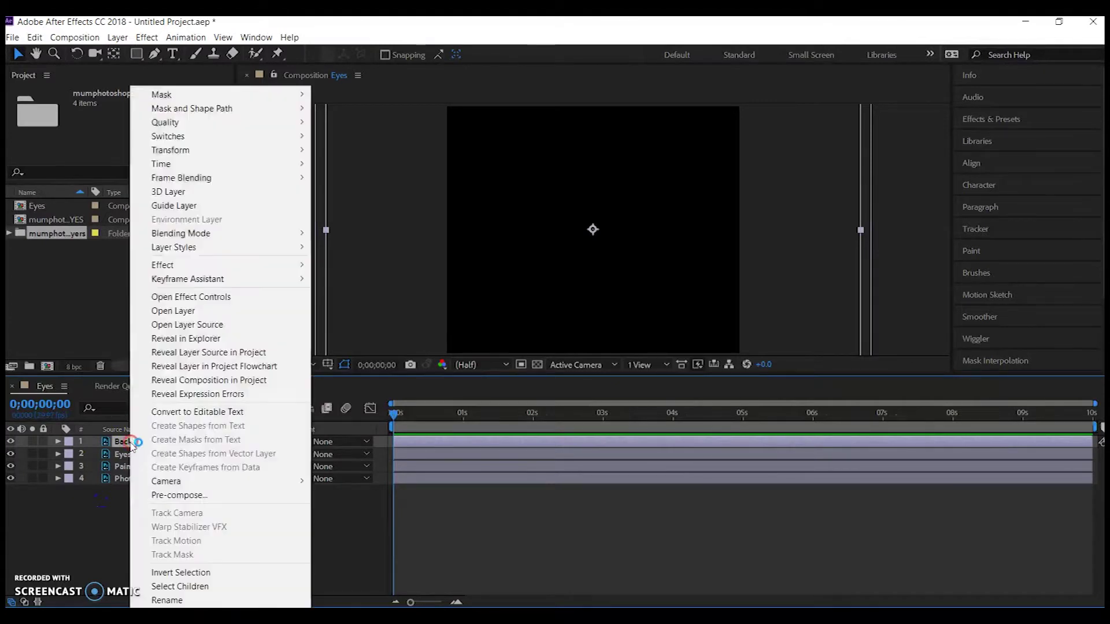
{"action": "left_click", "coordinate": [157, 599]}
{"action": "left_click_drag", "start_coordinate": [157, 441], "coordinate": [333, 453]}
{"action": "type", "text": "B"}
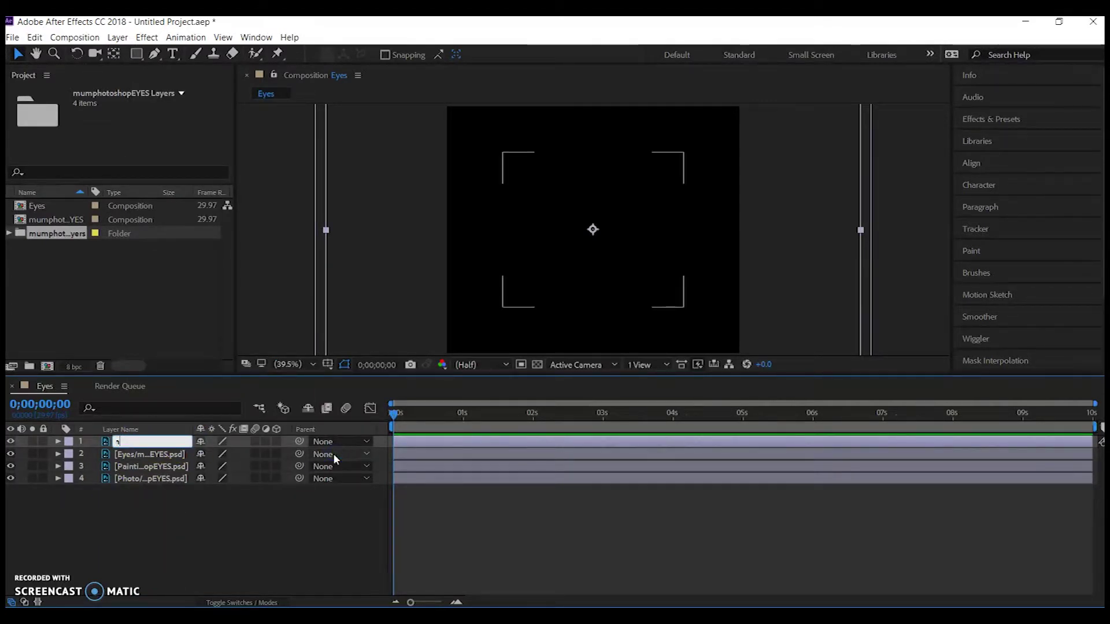
{"action": "type", "text": "ackground"}
{"action": "left_click", "coordinate": [354, 542]}
- Rename the second layer to Eyes
{"action": "left_click", "coordinate": [126, 460]}
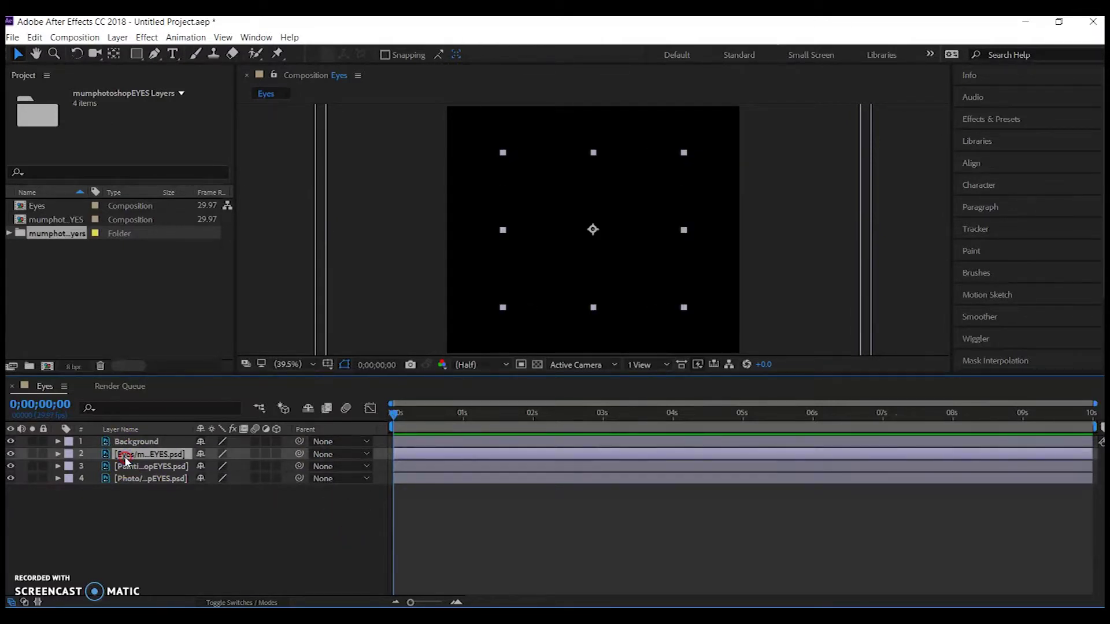
{"action": "right_click", "coordinate": [126, 457]}
{"action": "left_click", "coordinate": [156, 599]}
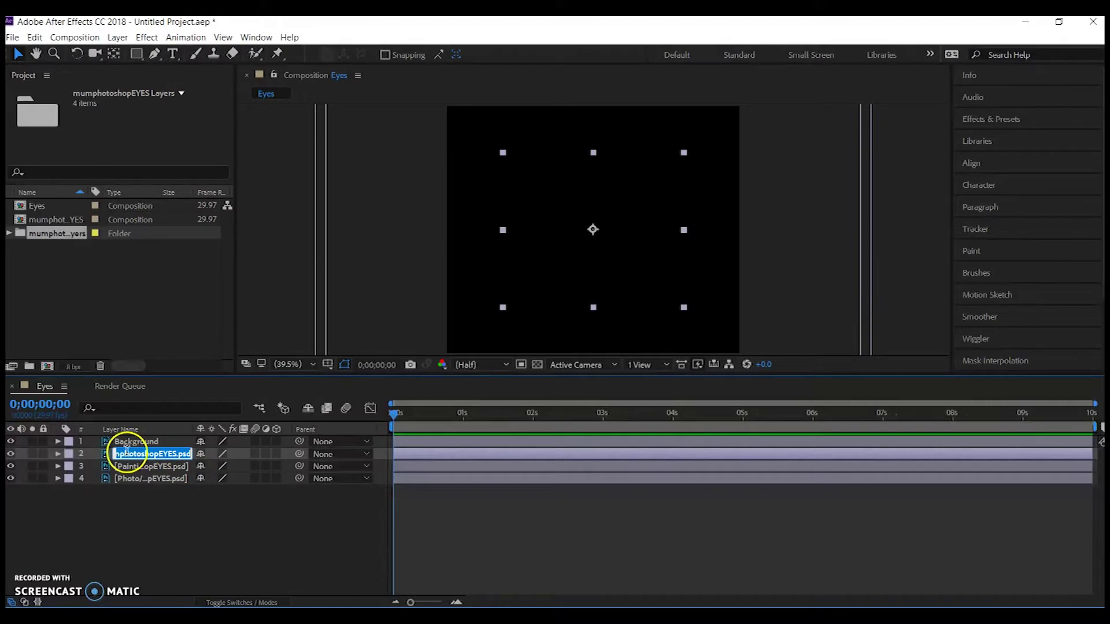
{"action": "key", "text": "BackSpace"}
{"action": "type", "text": "1yes/mum"}
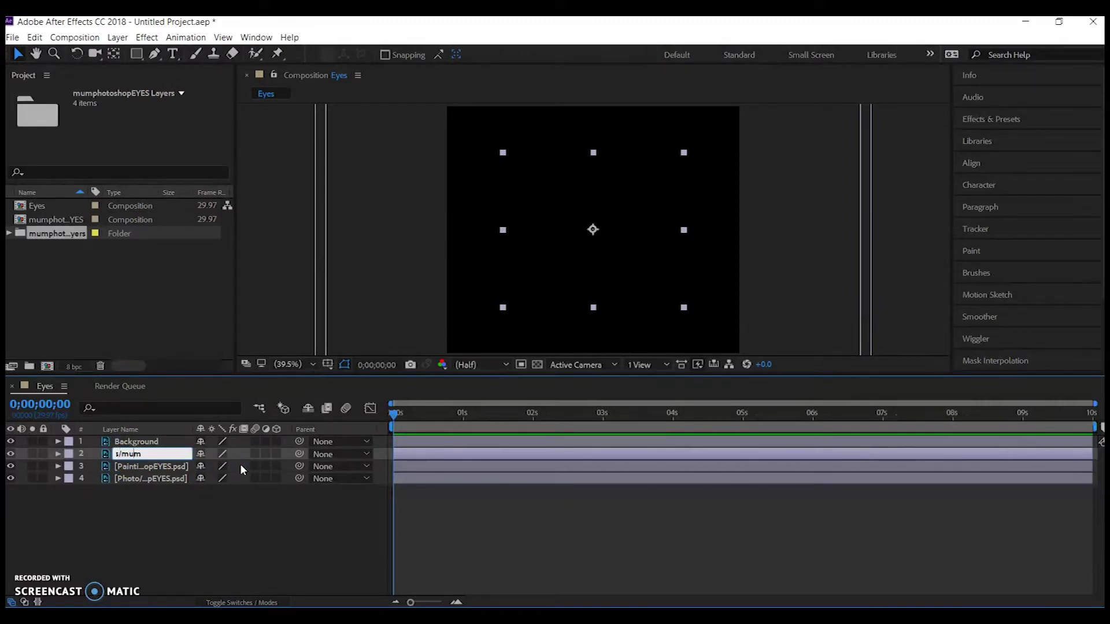
{"action": "key", "text": "BackSpace"}
{"action": "key", "text": "BackSpace"}
{"action": "key", "text": "BackSpace"}
{"action": "key", "text": "BackSpace"}
{"action": "left_click", "coordinate": [169, 470]}
- Rename the third layer to Painting and move it to the top of the stack
{"action": "right_click", "coordinate": [170, 473]}
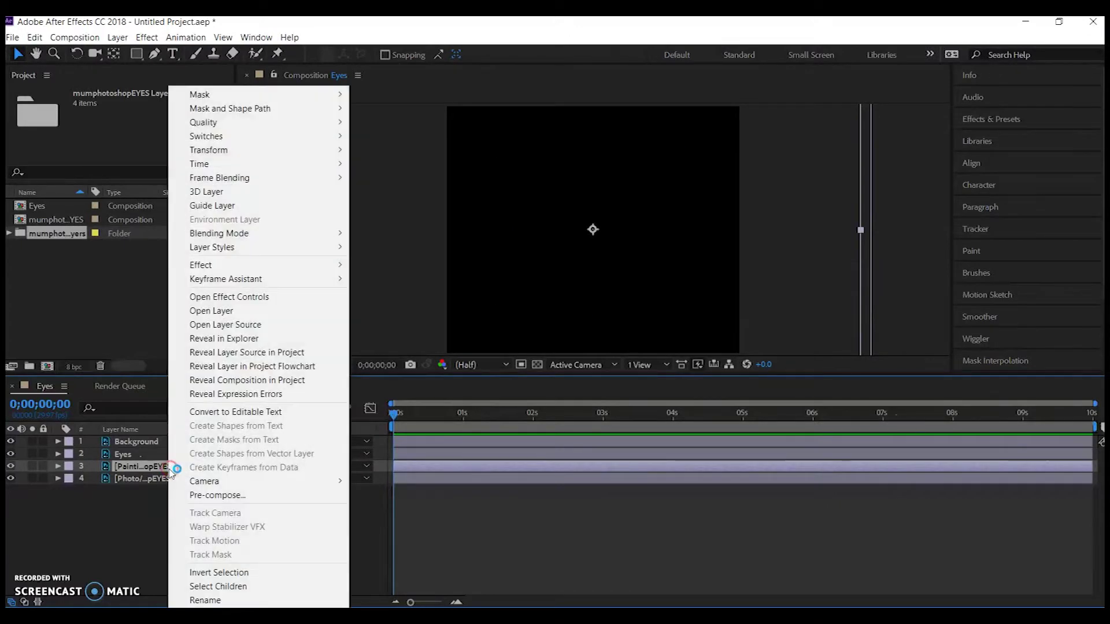
{"action": "left_click", "coordinate": [208, 597]}
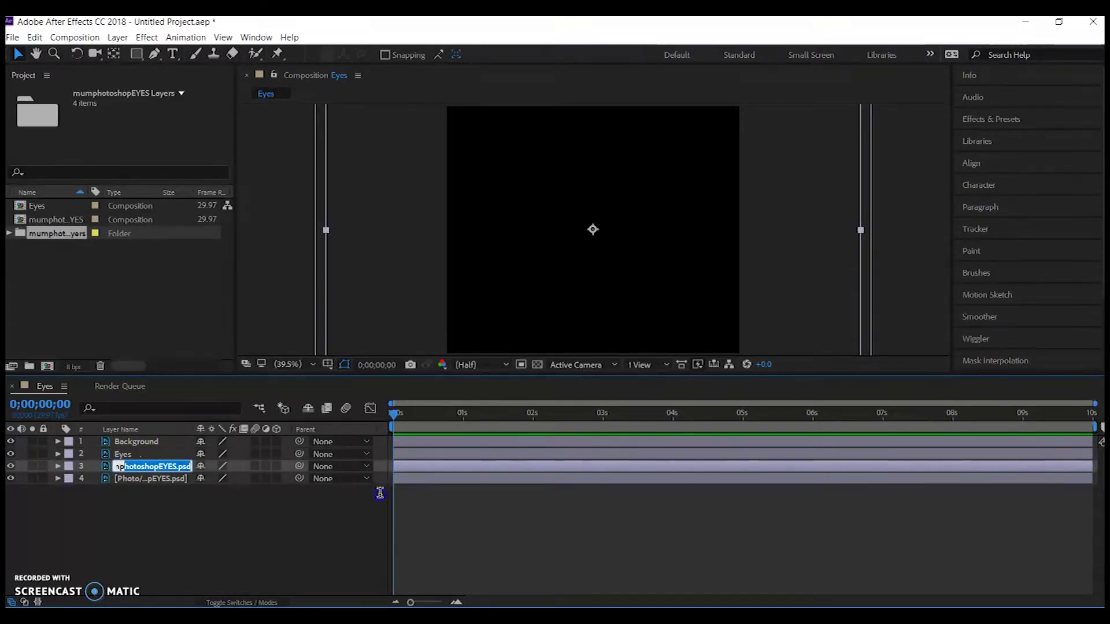
{"action": "type", "text": "np"}
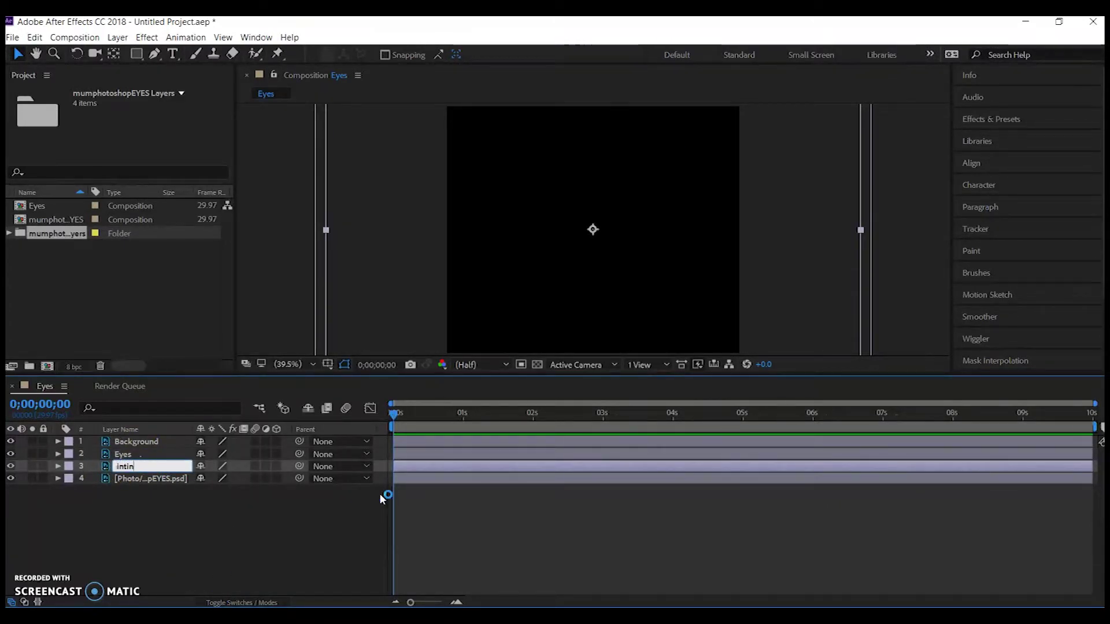
{"action": "type", "text": "g"}
{"action": "left_click", "coordinate": [252, 505]}
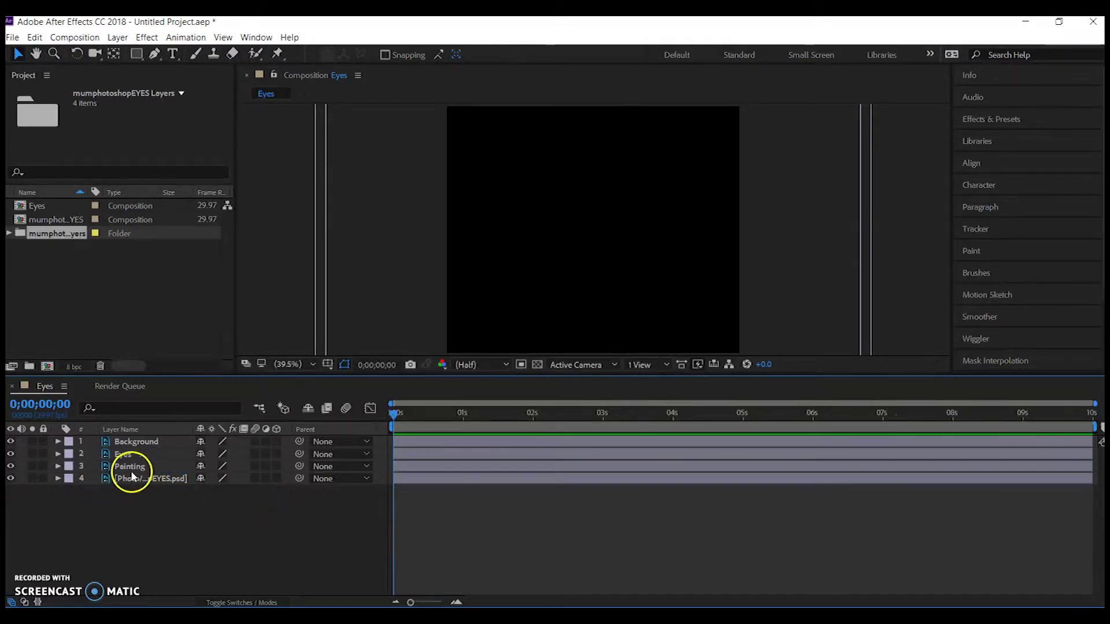
{"action": "mouse_move", "coordinate": [132, 471]}
{"action": "left_mouse_down"}
{"action": "mouse_move", "coordinate": [156, 442]}
{"action": "mouse_move", "coordinate": [144, 456]}
{"action": "left_mouse_up"}
- Scale the oversized Painting layer down to fit the composition frame
{"action": "scroll", "coordinate": [587, 263], "scroll_direction": "down", "scroll_amount": 3}
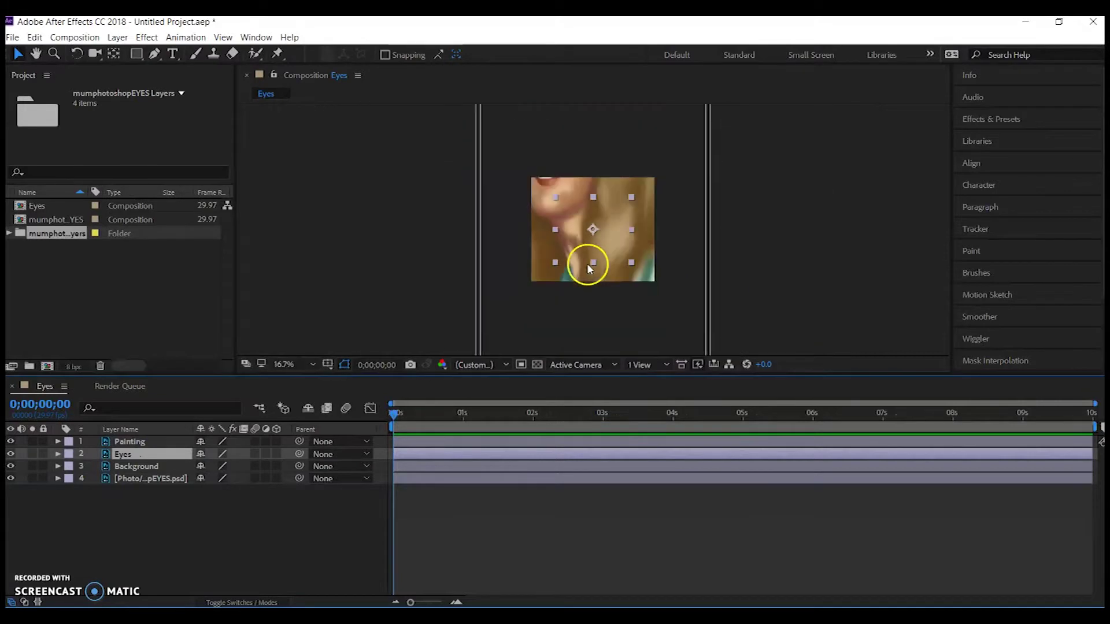
{"action": "scroll", "coordinate": [587, 263], "scroll_direction": "down", "scroll_amount": 2}
{"action": "left_click", "coordinate": [590, 219]}
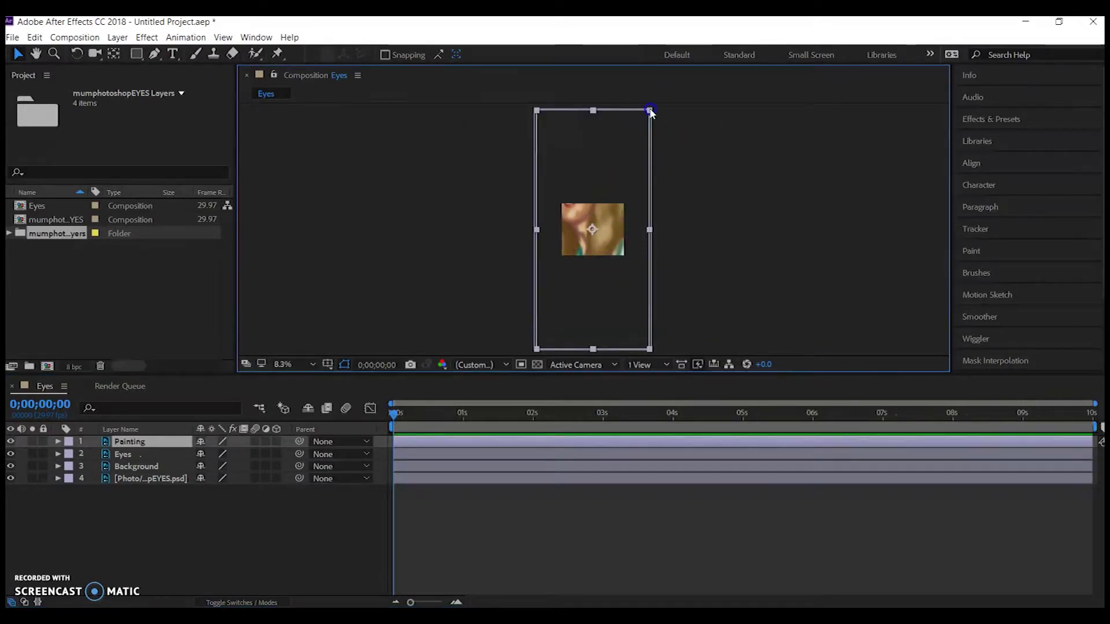
{"action": "mouse_move", "coordinate": [650, 109]}
{"action": "left_mouse_down"}
{"action": "mouse_move", "coordinate": [631, 193]}
{"action": "mouse_move", "coordinate": [617, 201]}
{"action": "left_mouse_up"}
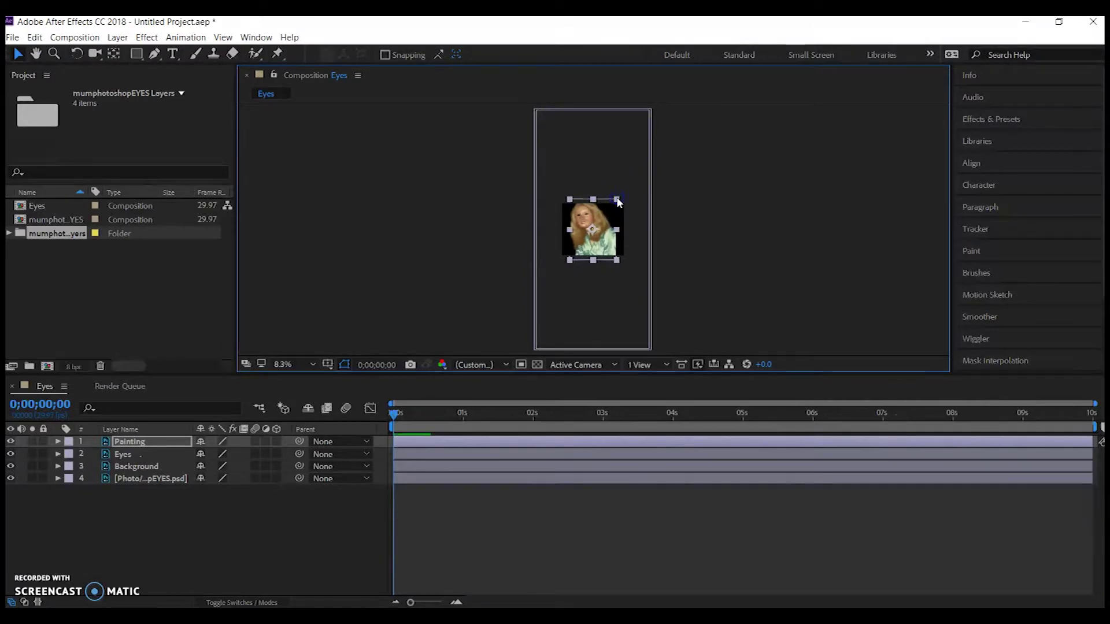
{"action": "left_click", "coordinate": [670, 206]}
{"action": "scroll", "coordinate": [670, 206], "scroll_direction": "up", "scroll_amount": 4}
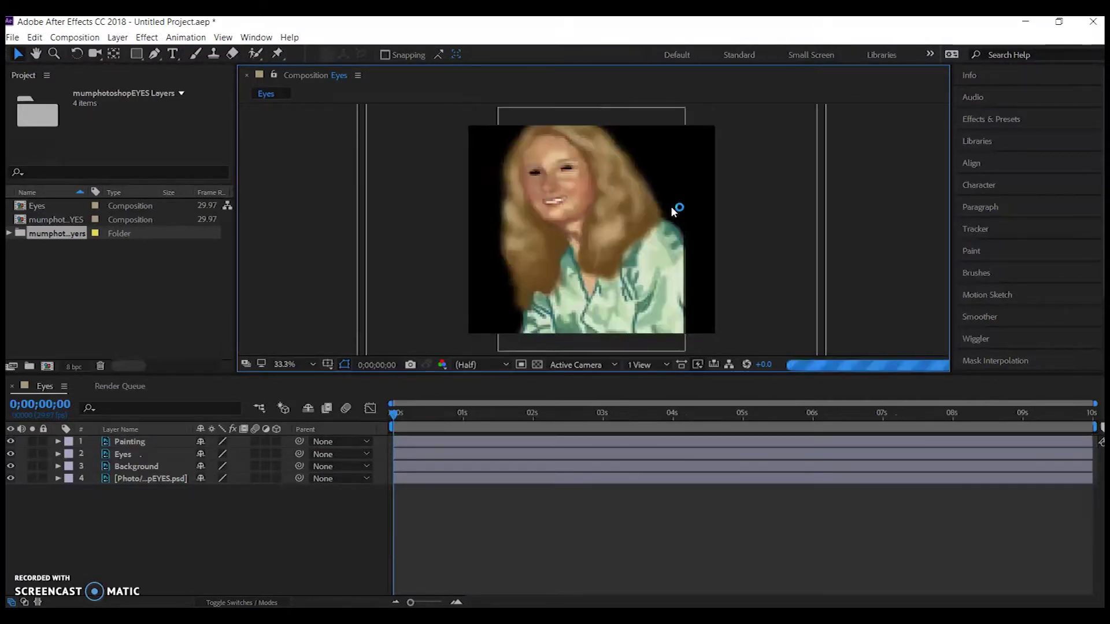
{"action": "left_click", "coordinate": [656, 207]}
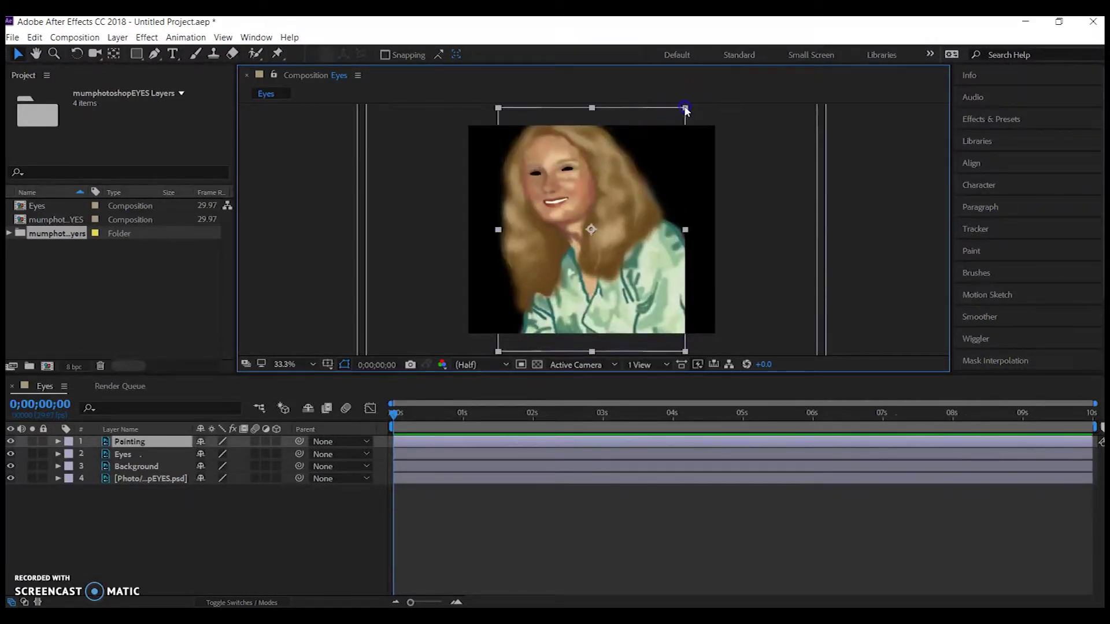
{"action": "left_click_drag", "start_coordinate": [684, 108], "coordinate": [685, 110]}
{"action": "left_click", "coordinate": [451, 257]}
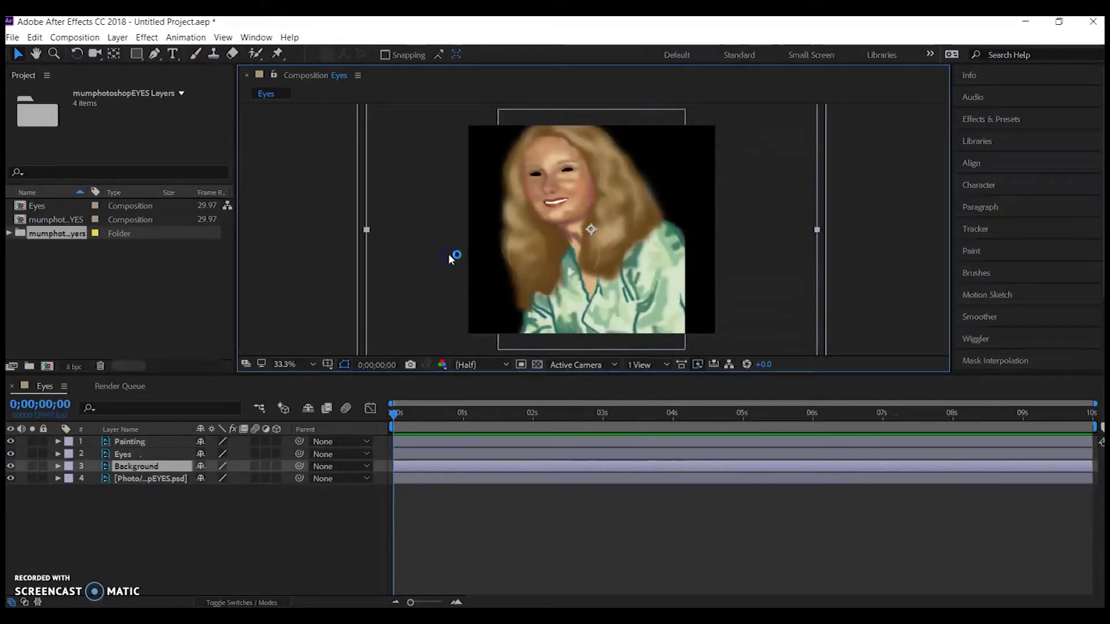
{"action": "left_click", "coordinate": [224, 388]}
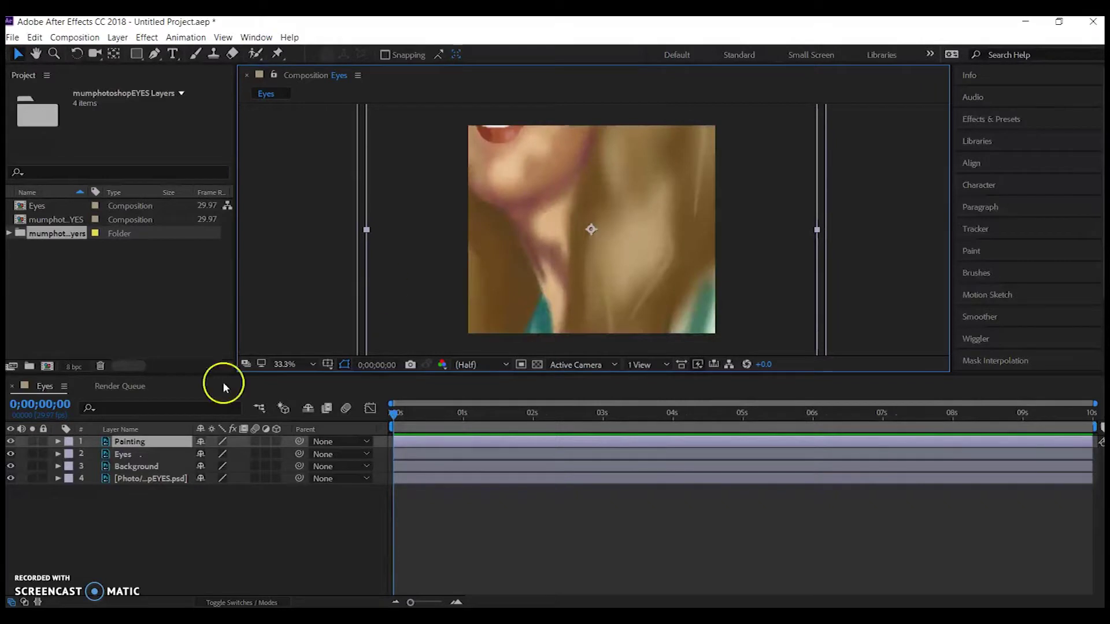
- Make the Composition viewer taller and set its magnification to Fit
{"action": "left_click_drag", "start_coordinate": [370, 377], "coordinate": [372, 463]}
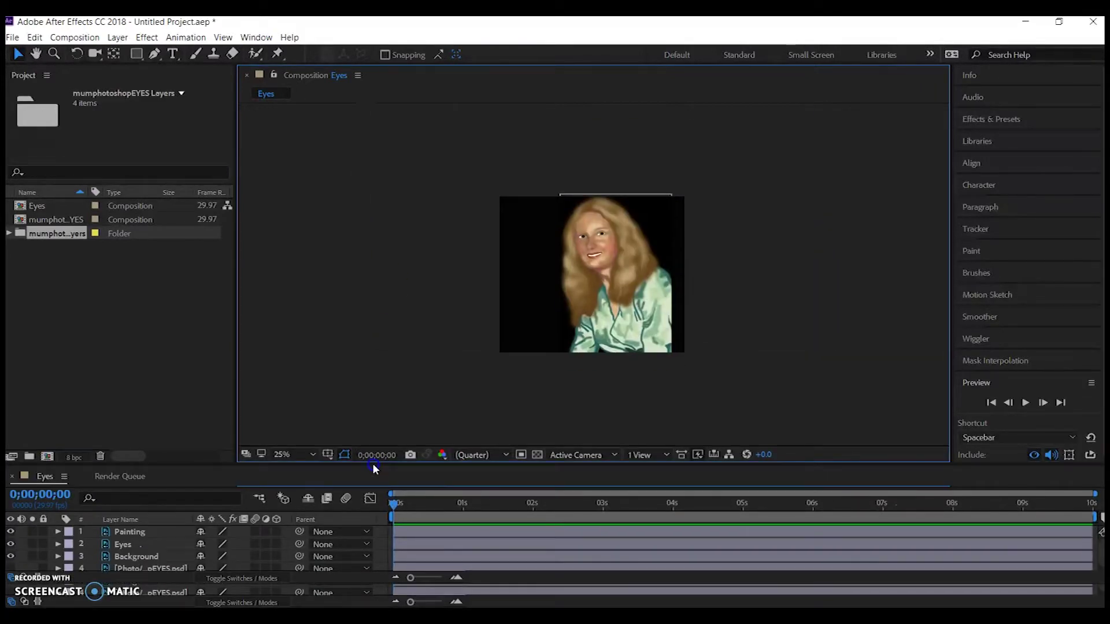
{"action": "left_click", "coordinate": [315, 453]}
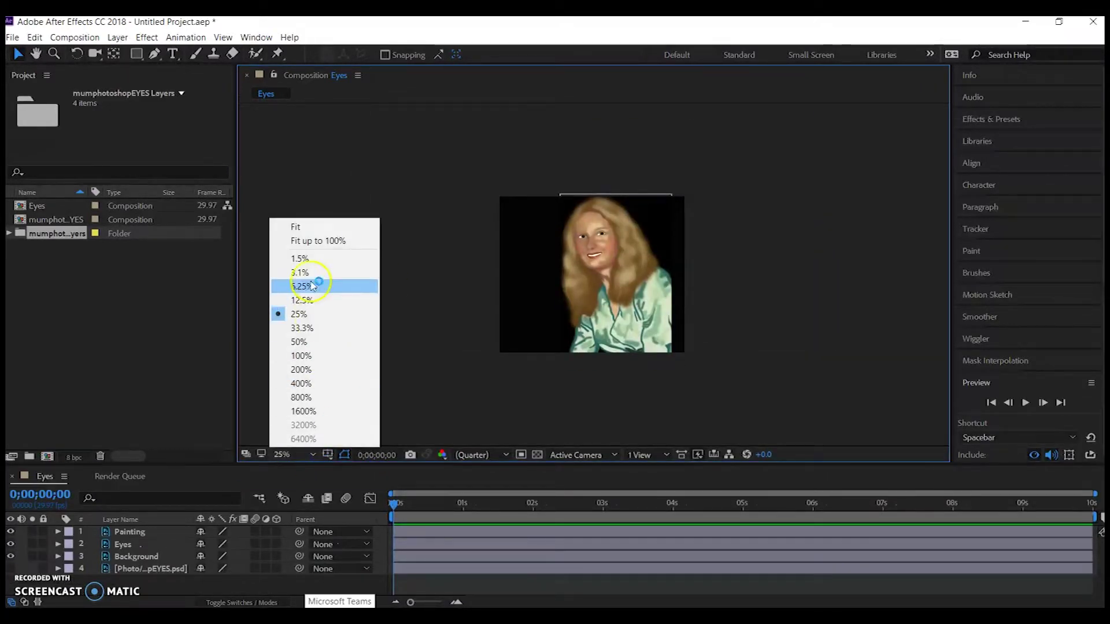
{"action": "left_click", "coordinate": [306, 226]}
{"action": "left_click", "coordinate": [136, 569]}
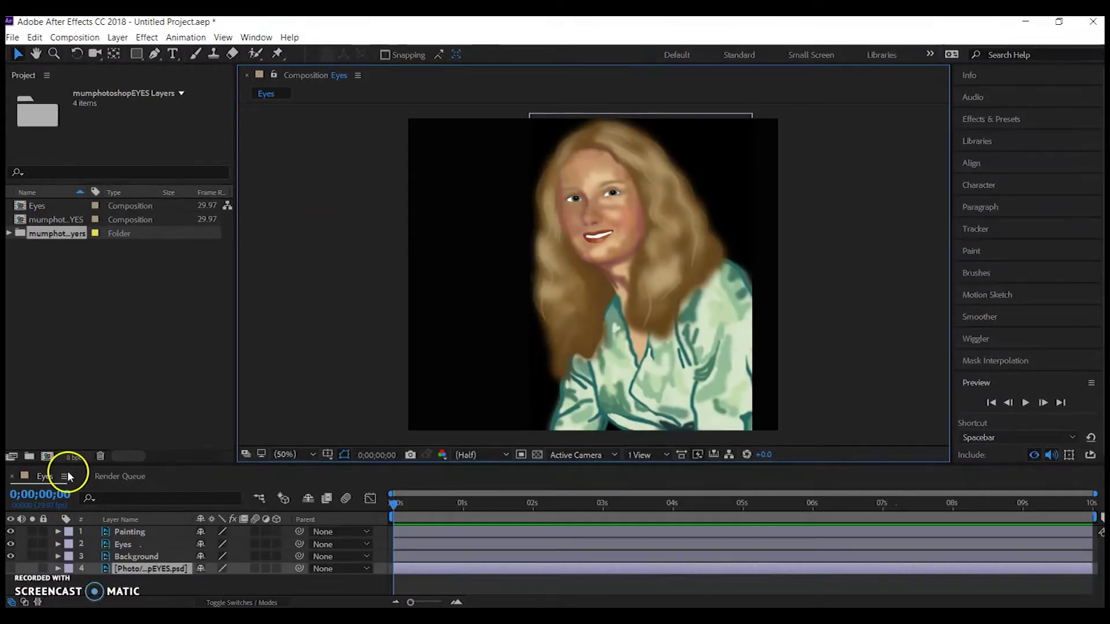
{"action": "left_click", "coordinate": [141, 558]}
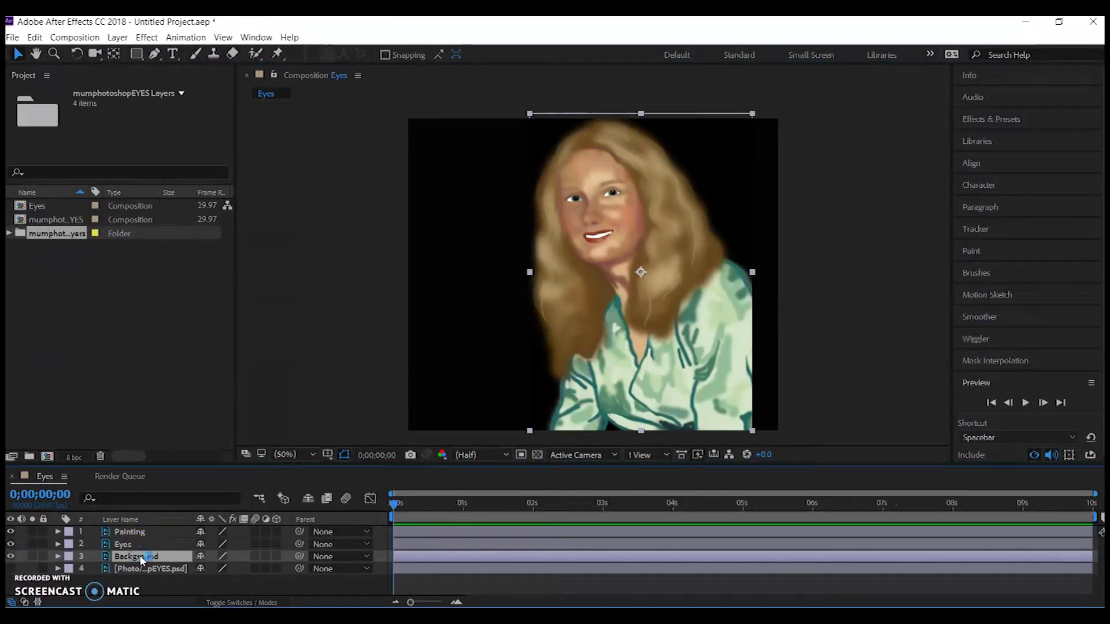
- Lock the Background and Painting layers and expand the Eyes layer's properties
{"action": "left_click", "coordinate": [43, 556]}
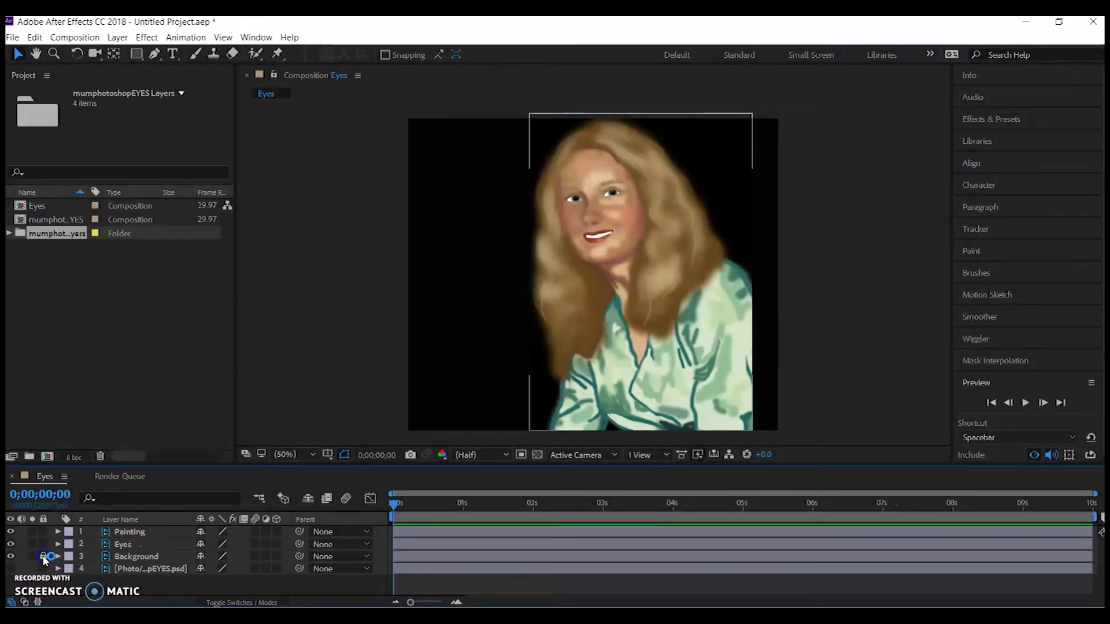
{"action": "left_click", "coordinate": [128, 532]}
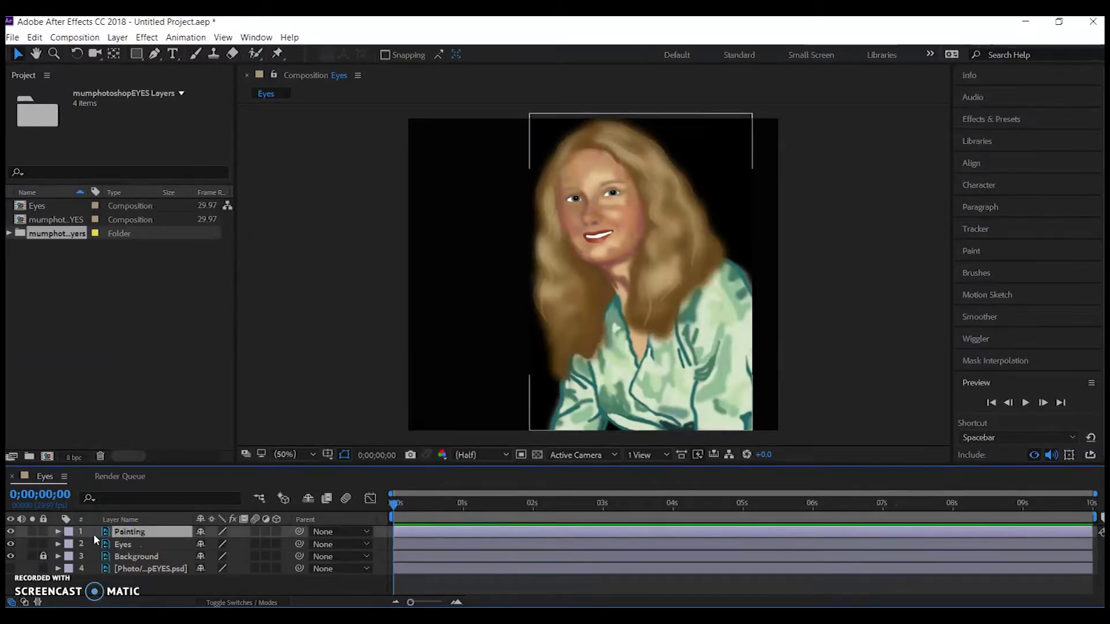
{"action": "left_click", "coordinate": [41, 531]}
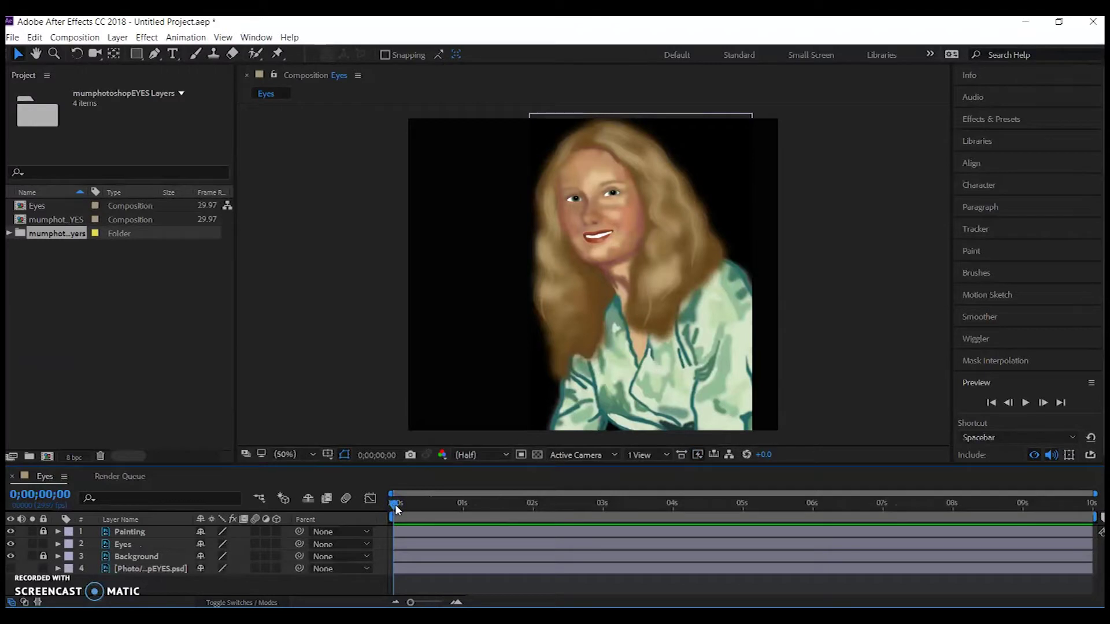
{"action": "left_click", "coordinate": [126, 545]}
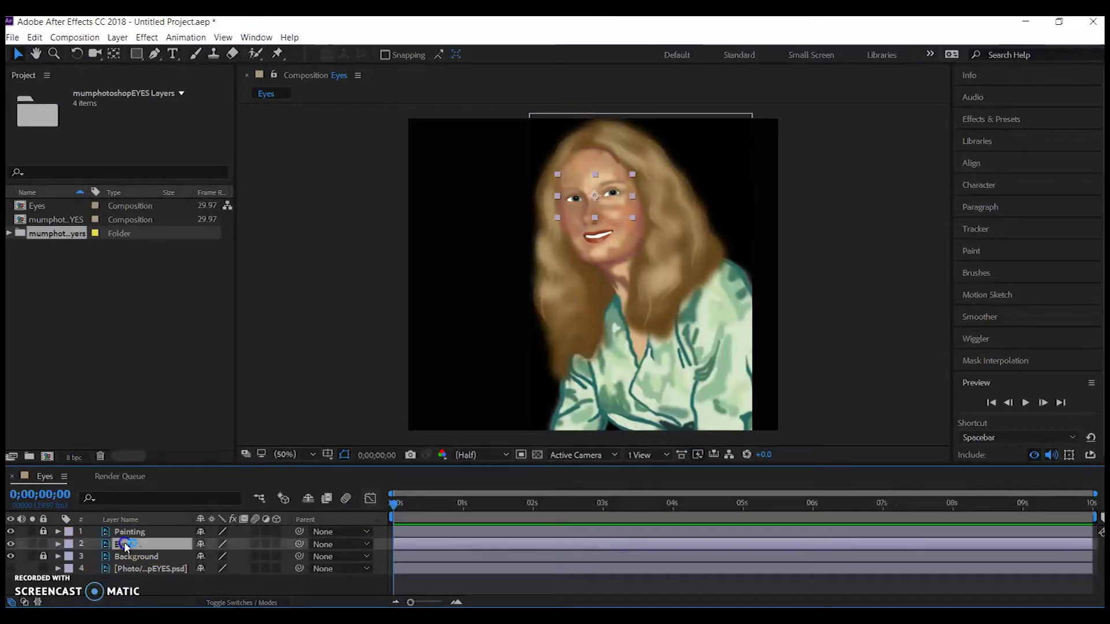
{"action": "left_click", "coordinate": [57, 544]}
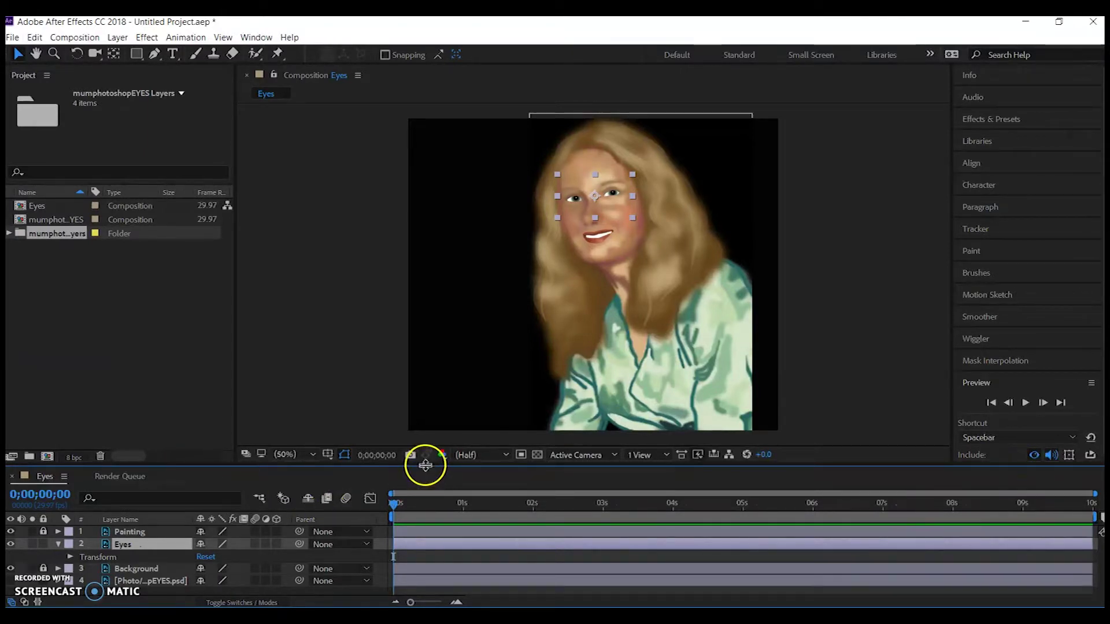
{"action": "left_click_drag", "start_coordinate": [426, 457], "coordinate": [428, 440]}
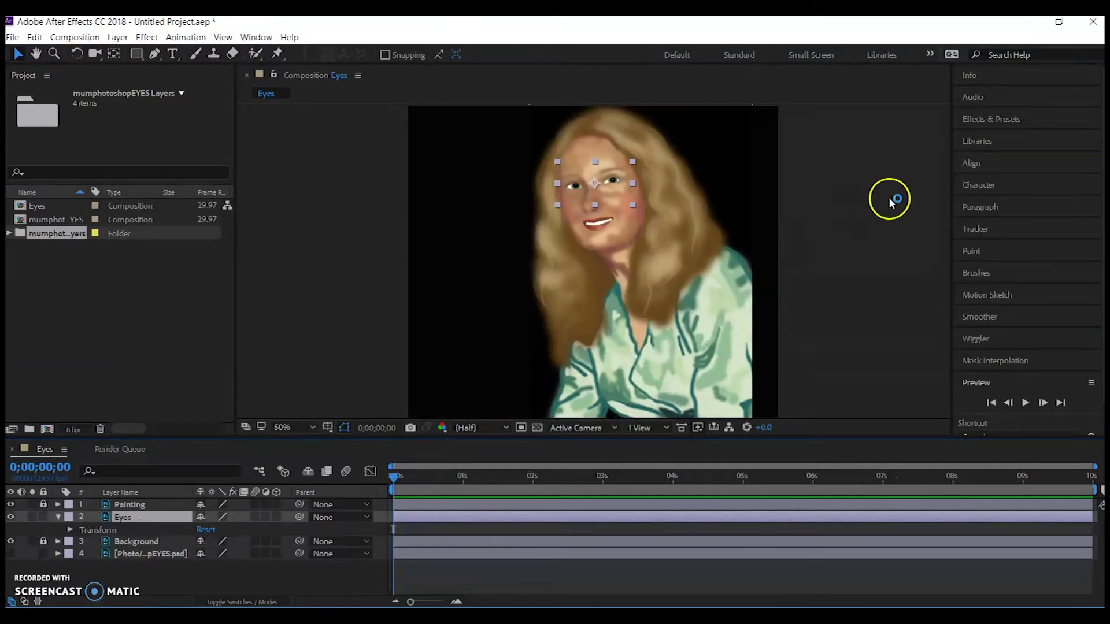
- Zoom to 200% with the eyes centred and list the Eyes layer's Transform properties
{"action": "key", "text": "slash"}
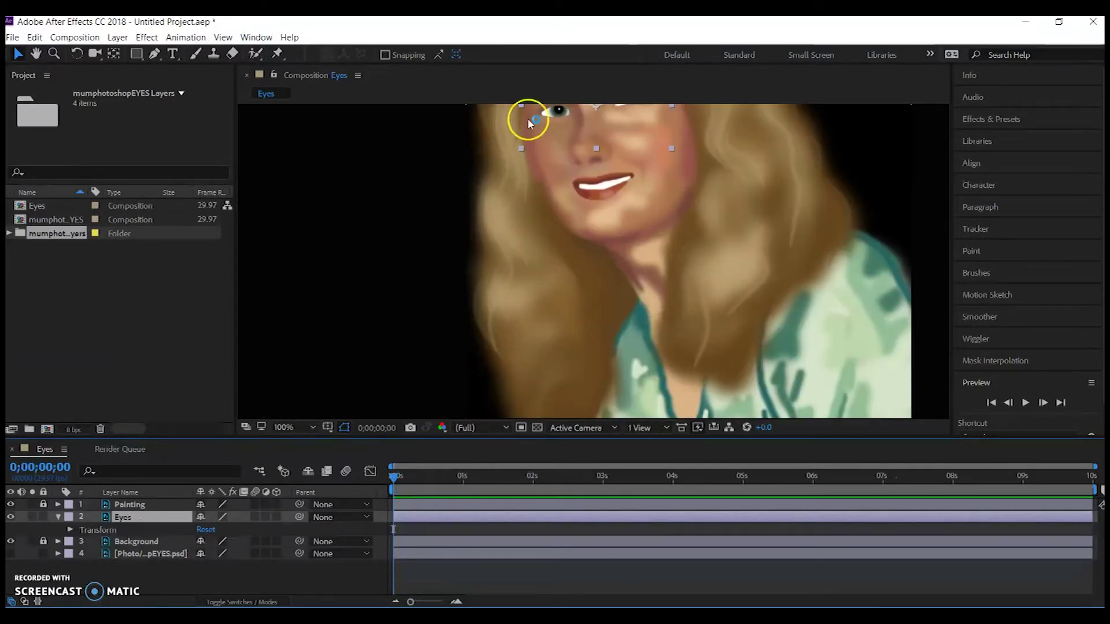
{"action": "left_click", "coordinate": [36, 53]}
{"action": "left_click_drag", "start_coordinate": [449, 173], "coordinate": [429, 312]}
{"action": "key", "text": "period"}
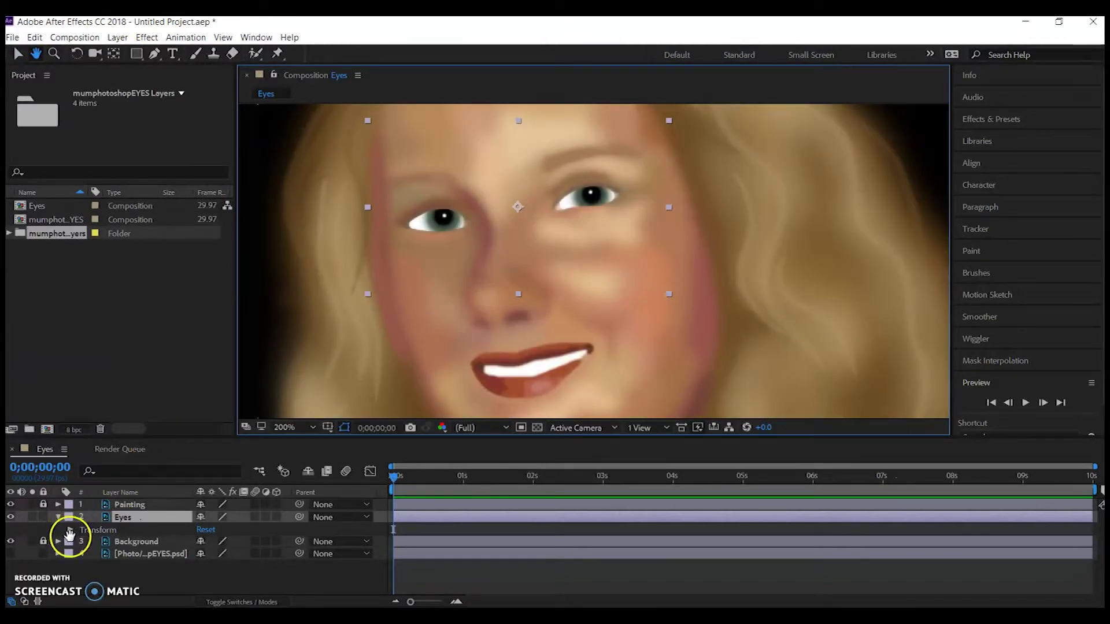
{"action": "left_click", "coordinate": [18, 54]}
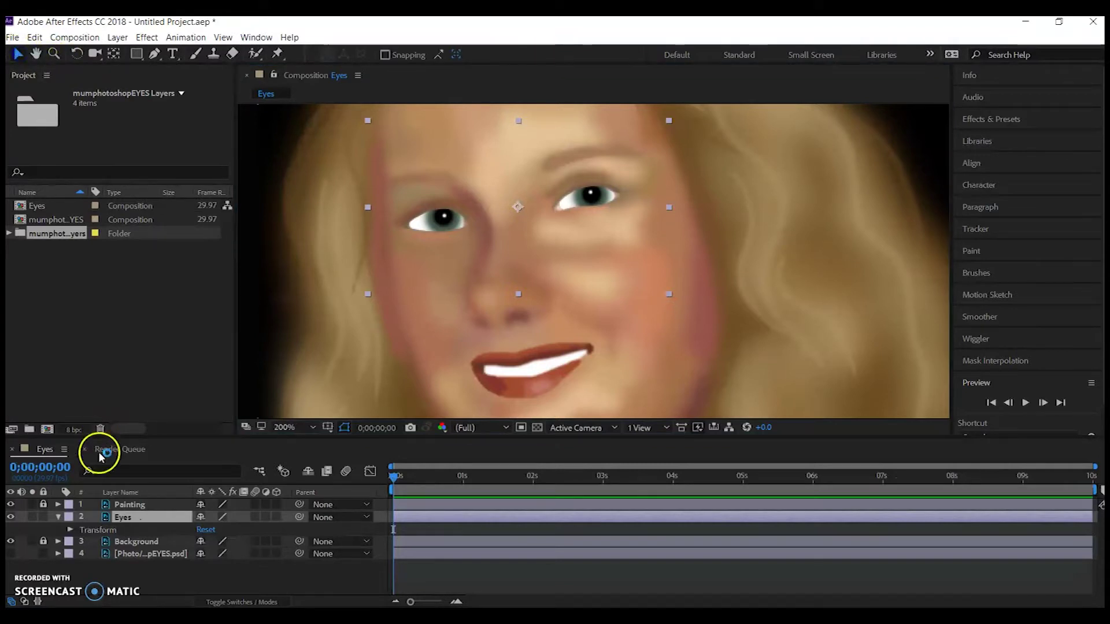
{"action": "left_click", "coordinate": [70, 530]}
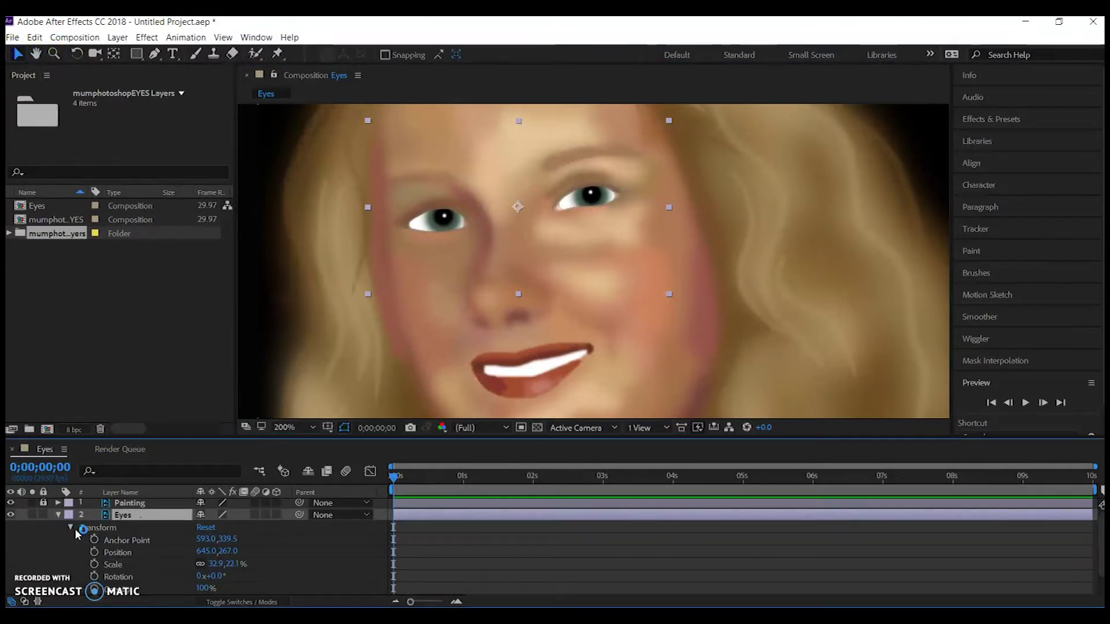
- At 2 seconds, move the eyes right to 654, 267, adding a Position keyframe
{"action": "scroll", "coordinate": [132, 546], "scroll_direction": "down", "scroll_amount": 1}
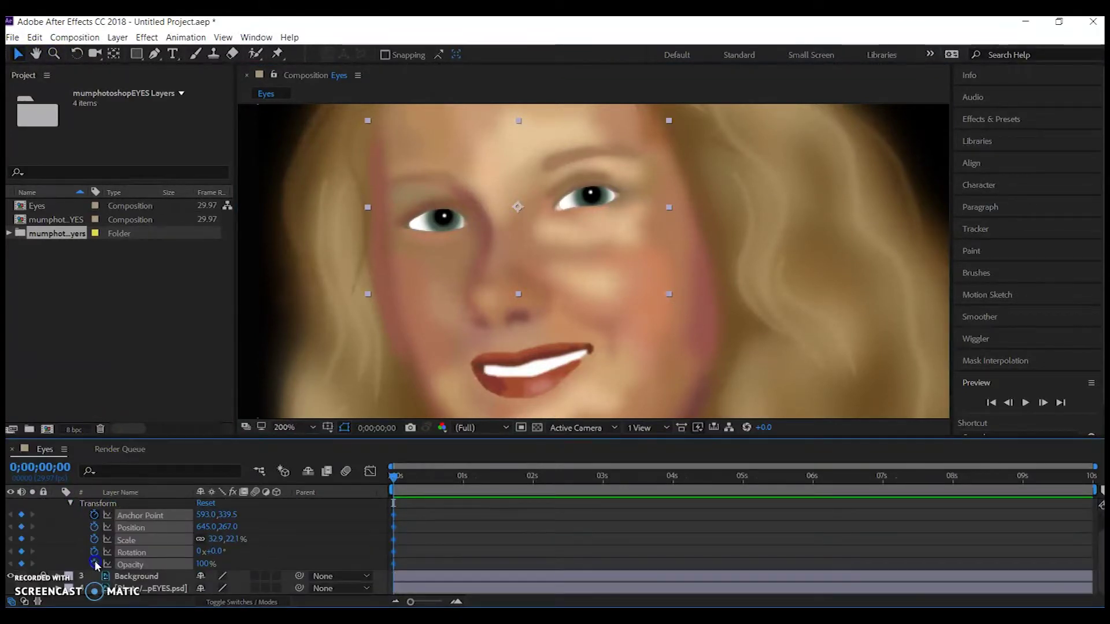
{"action": "left_click_drag", "start_coordinate": [391, 476], "coordinate": [536, 485]}
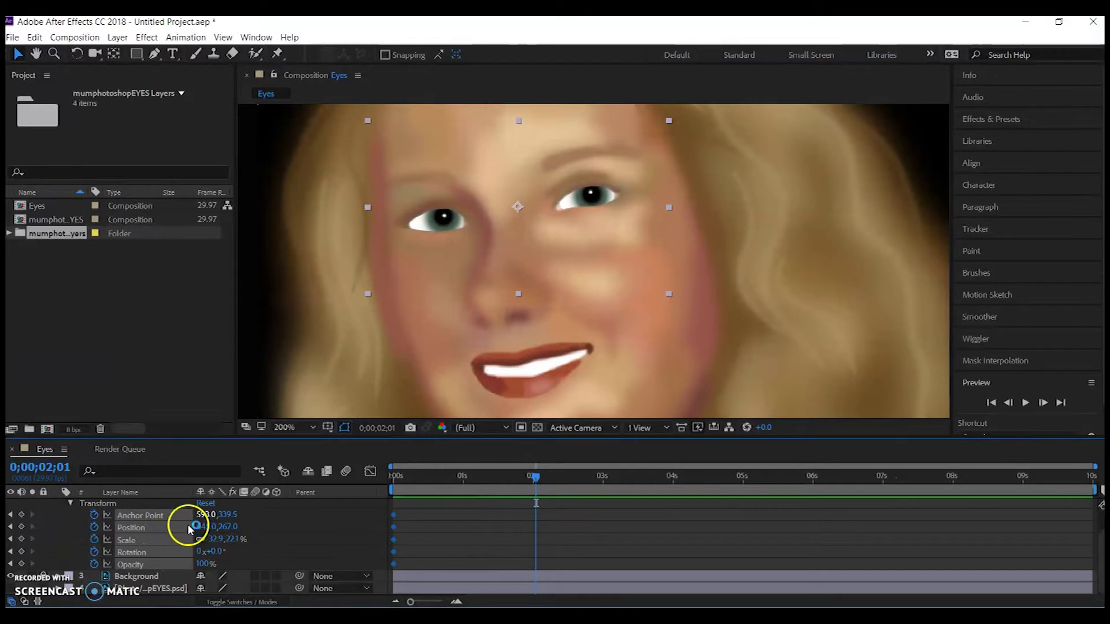
{"action": "left_click", "coordinate": [590, 198]}
{"action": "left_click", "coordinate": [584, 199]}
{"action": "left_click_drag", "start_coordinate": [583, 200], "coordinate": [597, 201]}
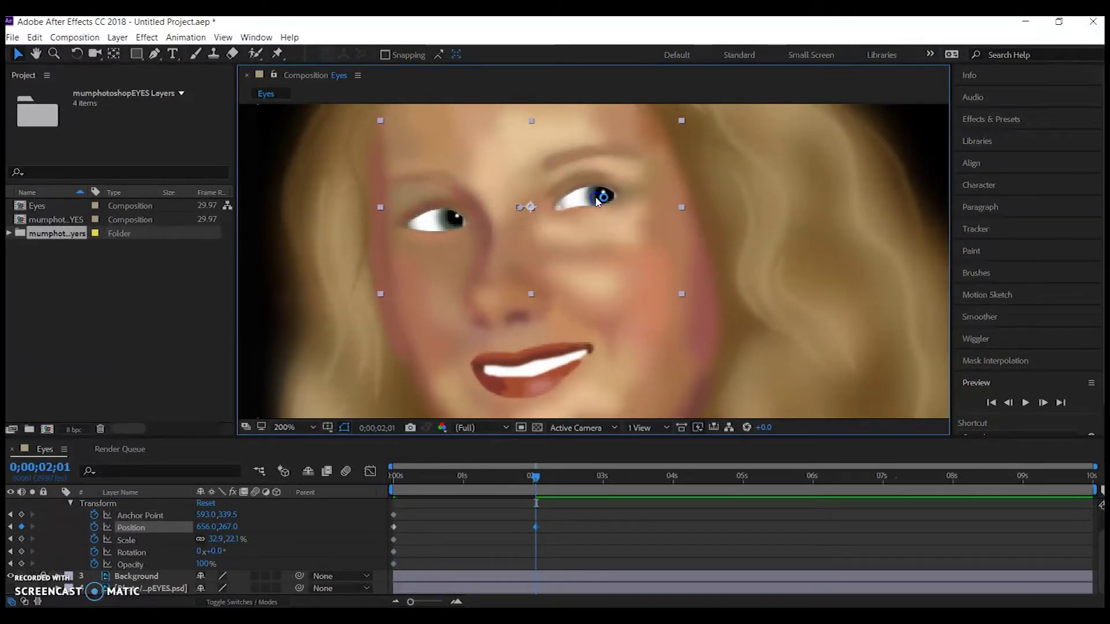
{"action": "left_click_drag", "start_coordinate": [595, 201], "coordinate": [593, 200]}
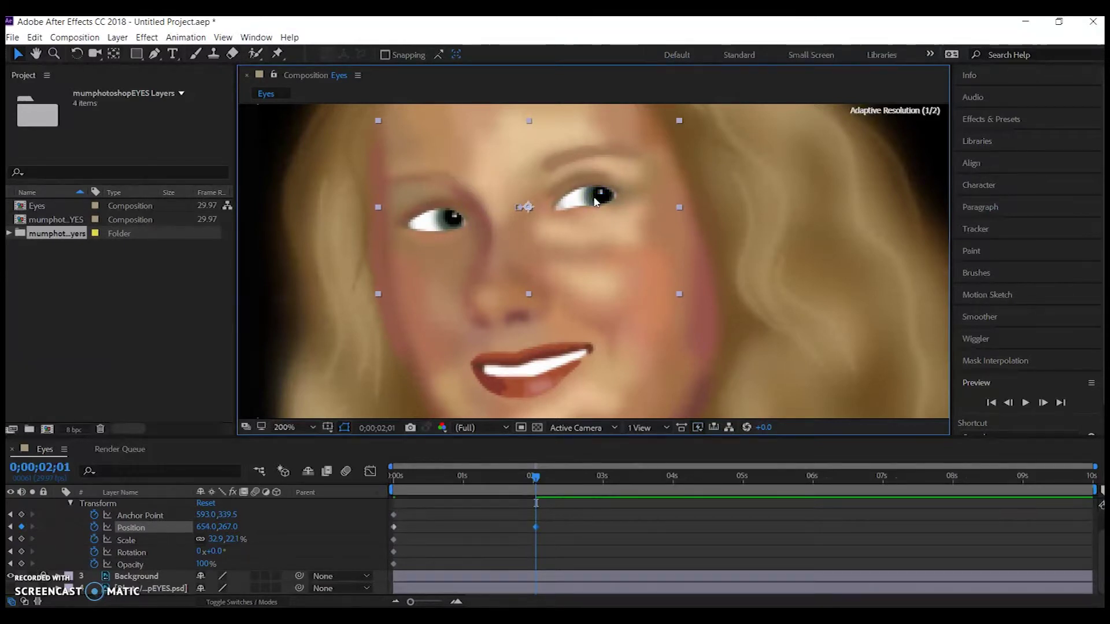
- Align the new Position keyframe with the current time, then return the time indicator to the start
{"action": "left_click", "coordinate": [559, 434]}
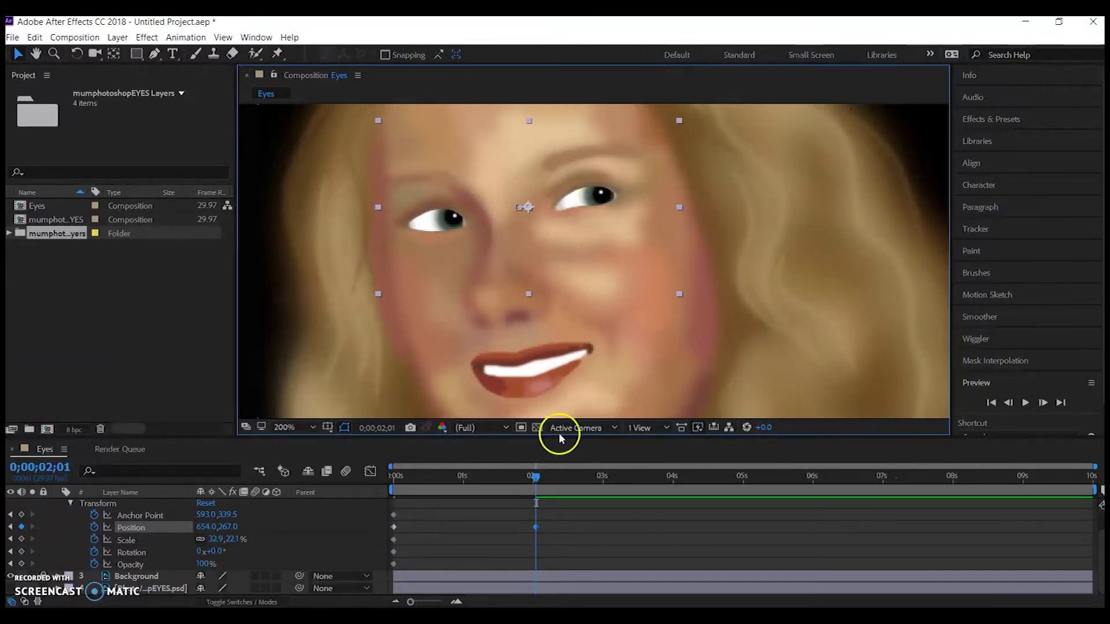
{"action": "left_click", "coordinate": [547, 529]}
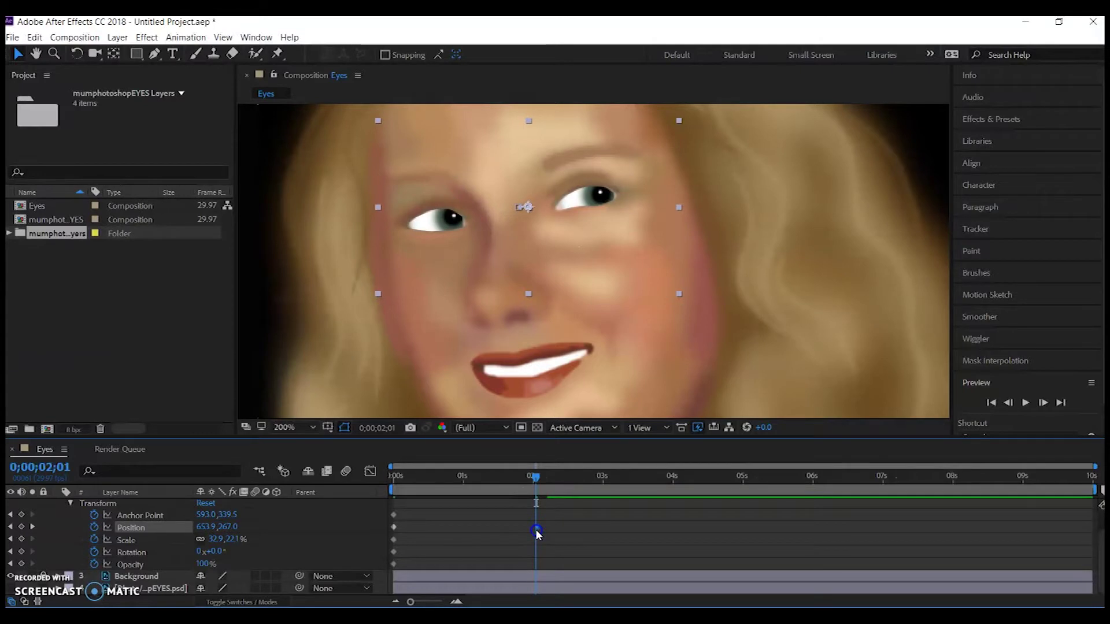
{"action": "left_click_drag", "start_coordinate": [536, 531], "coordinate": [535, 528]}
{"action": "left_click", "coordinate": [533, 474]}
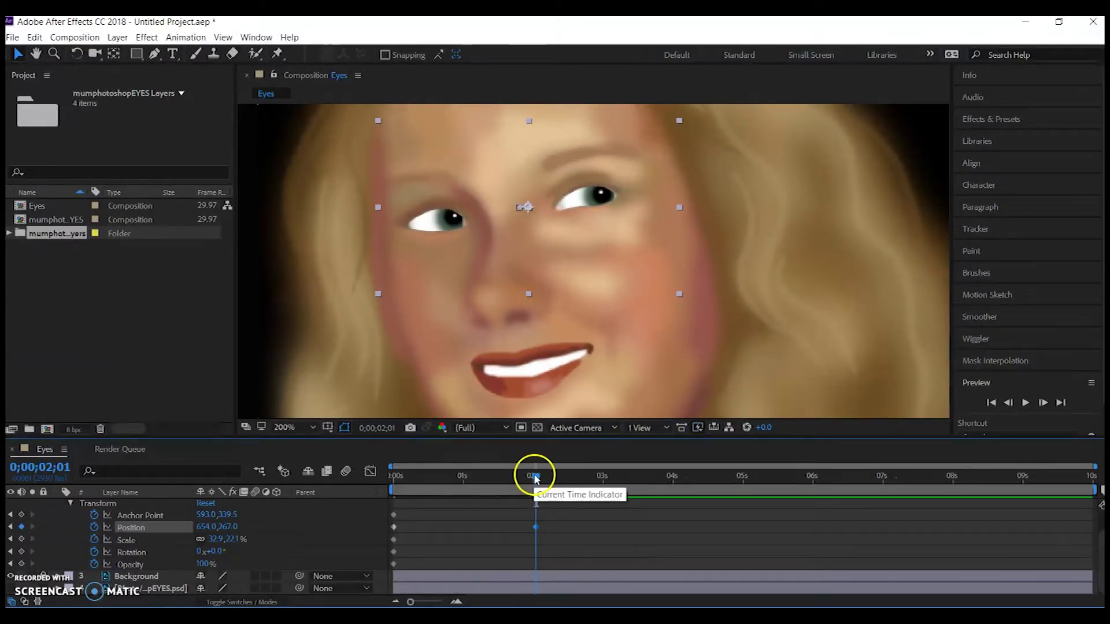
{"action": "left_click_drag", "start_coordinate": [533, 473], "coordinate": [601, 486]}
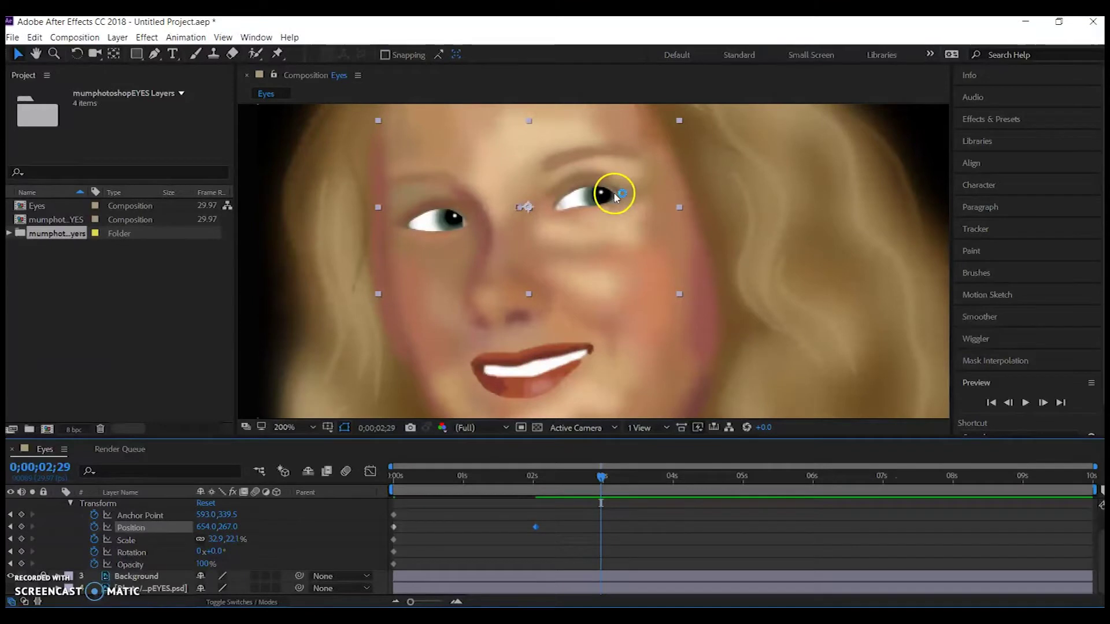
- Shift the eyes left to add a Position keyframe at 2;16 (643.5, 263.5)
{"action": "left_click_drag", "start_coordinate": [616, 197], "coordinate": [608, 198]}
{"action": "left_click_drag", "start_coordinate": [607, 202], "coordinate": [603, 207]}
{"action": "left_click", "coordinate": [574, 488]}
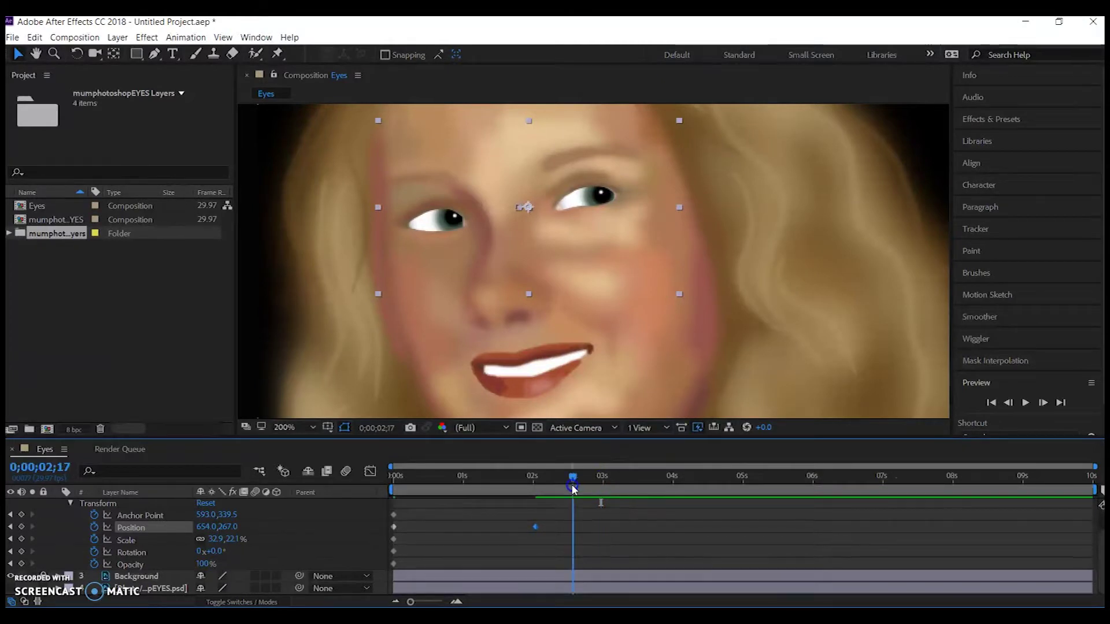
{"action": "left_click_drag", "start_coordinate": [572, 488], "coordinate": [570, 489]}
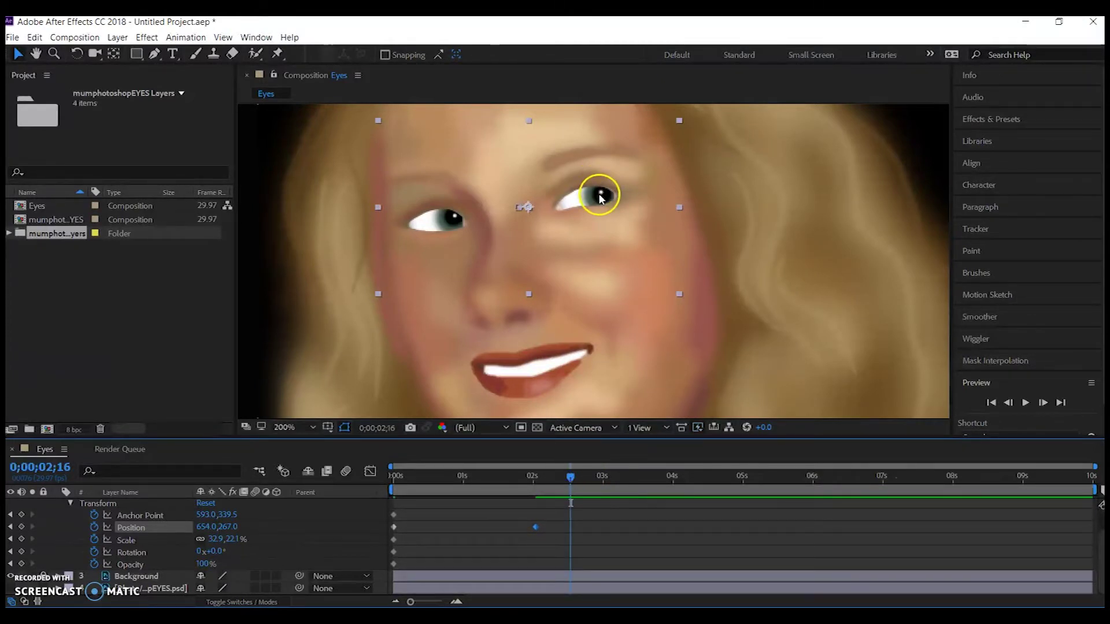
{"action": "left_click_drag", "start_coordinate": [600, 197], "coordinate": [588, 193]}
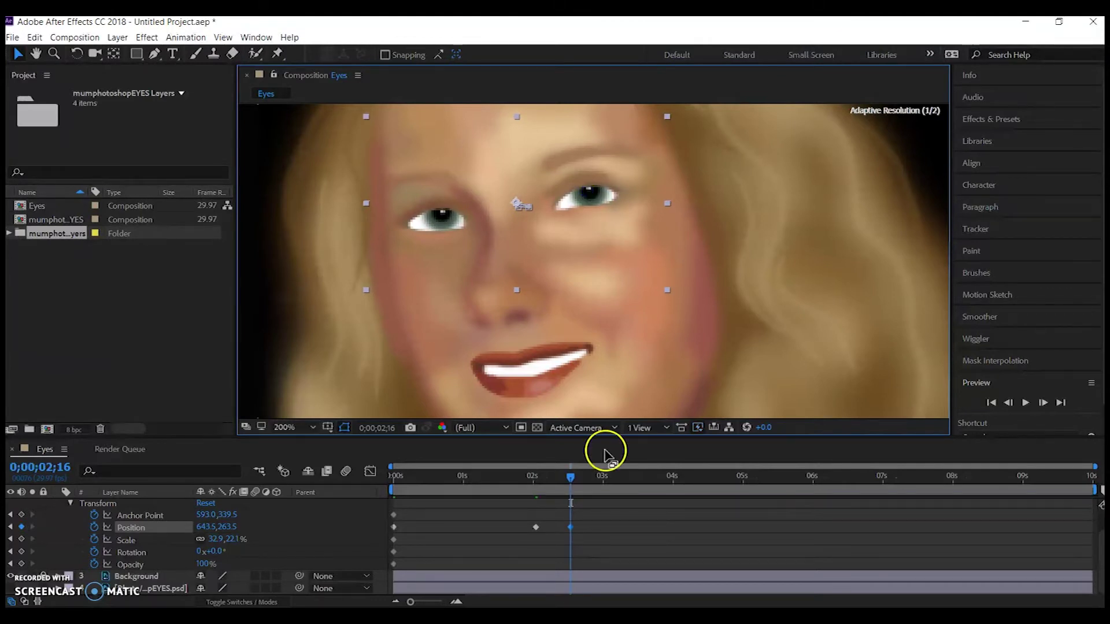
- At about 2;29, move the eyes left and down to 631.5, 271 for another keyframe
{"action": "left_click_drag", "start_coordinate": [571, 477], "coordinate": [601, 478]}
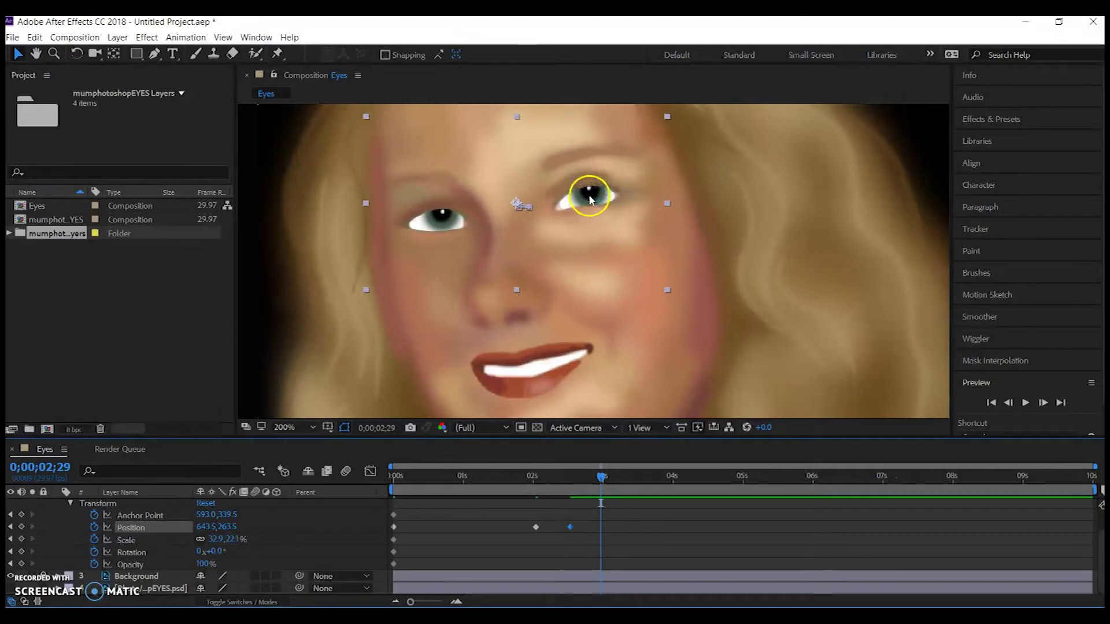
{"action": "left_click_drag", "start_coordinate": [587, 193], "coordinate": [576, 208]}
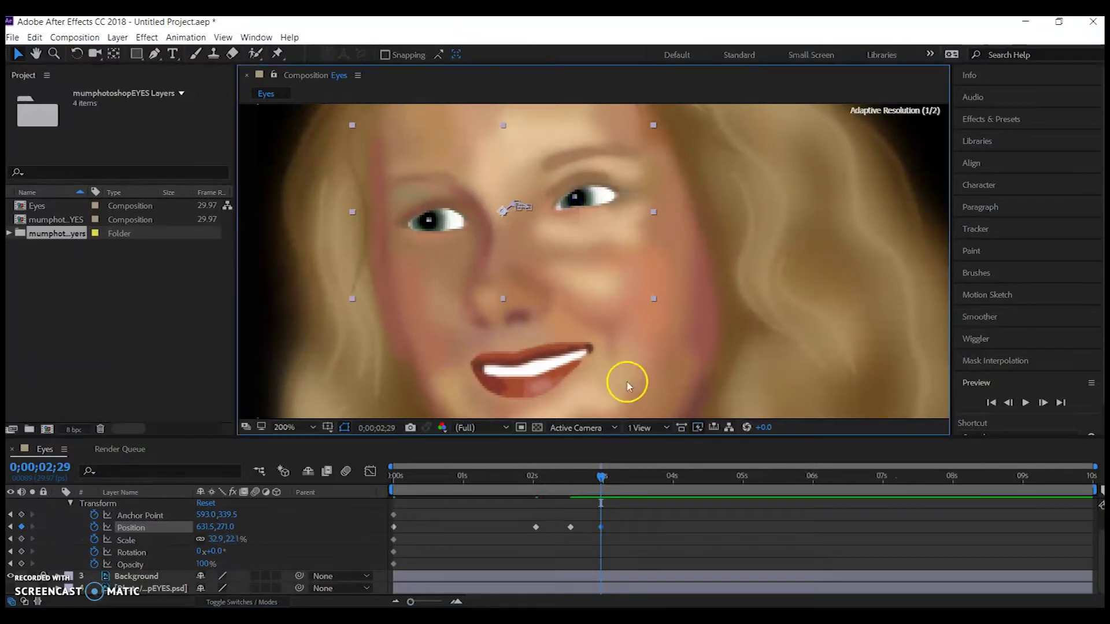
{"action": "left_click", "coordinate": [610, 473]}
{"action": "left_click_drag", "start_coordinate": [601, 475], "coordinate": [637, 479]}
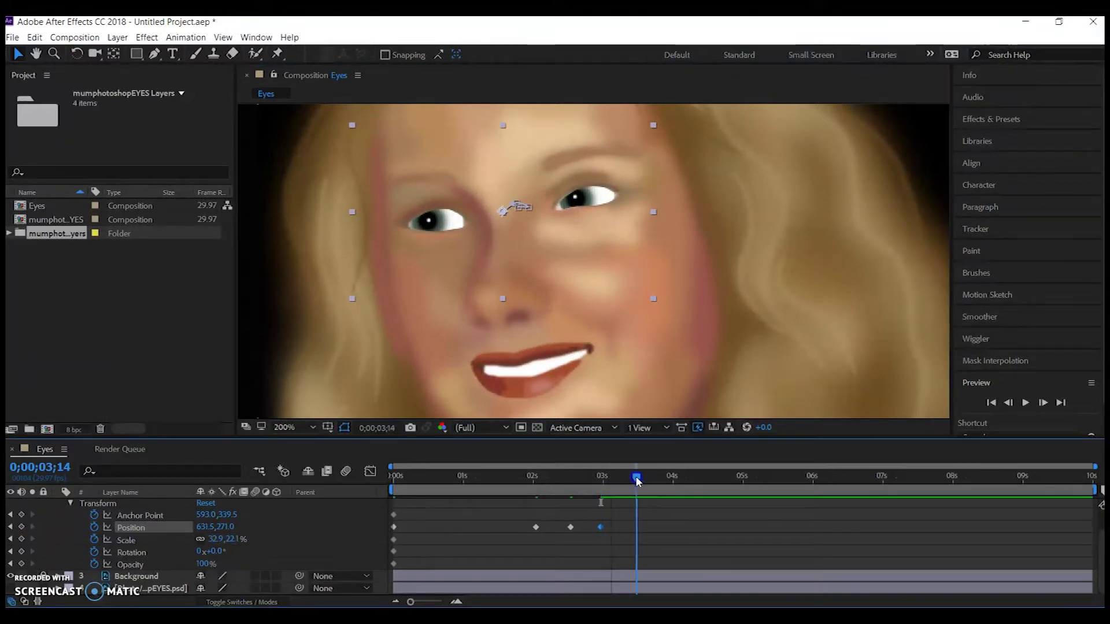
{"action": "left_click", "coordinate": [394, 527]}
- Paste the starting Position keyframe (645, 267) near 3;15 so the eyes return to centre
{"action": "left_click", "coordinate": [395, 528]}
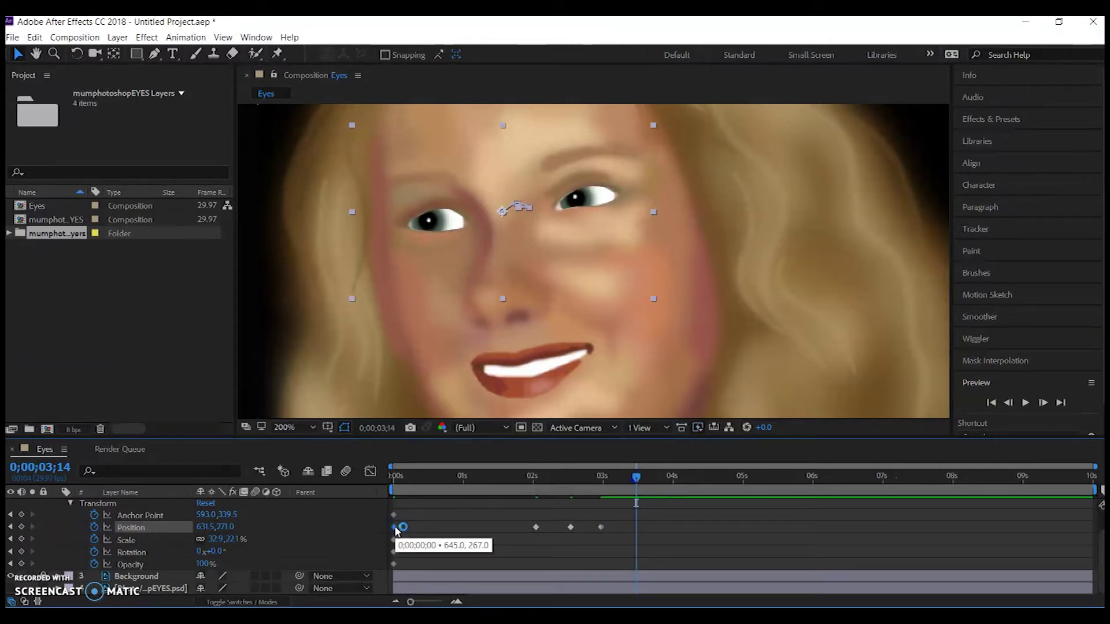
{"action": "left_click", "coordinate": [663, 527]}
{"action": "key", "text": "ctrl+v"}
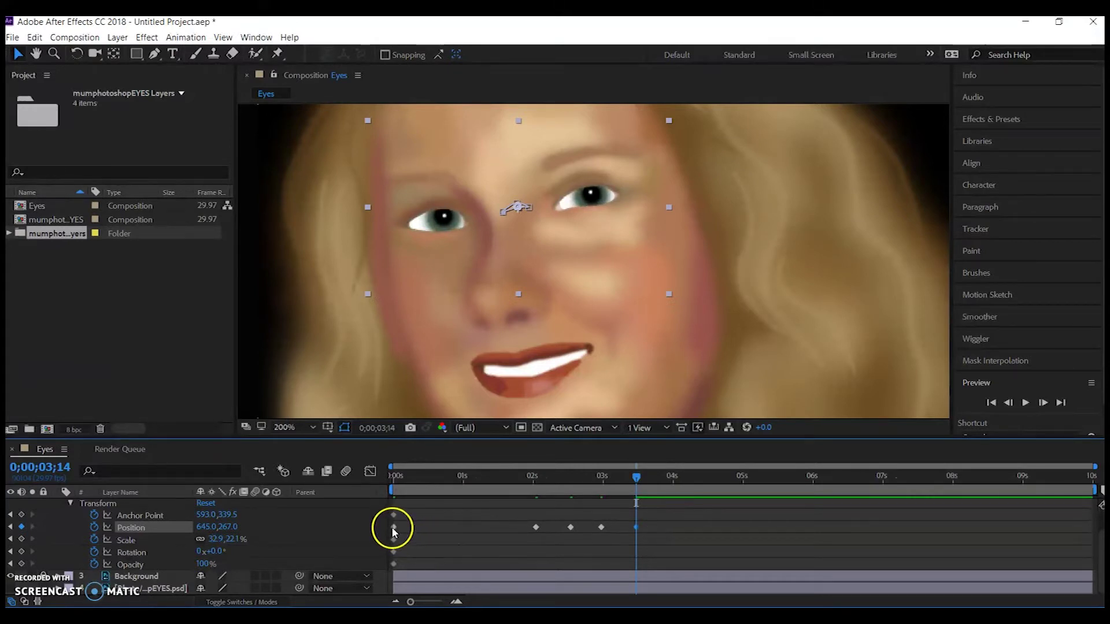
{"action": "left_click_drag", "start_coordinate": [484, 529], "coordinate": [504, 532]}
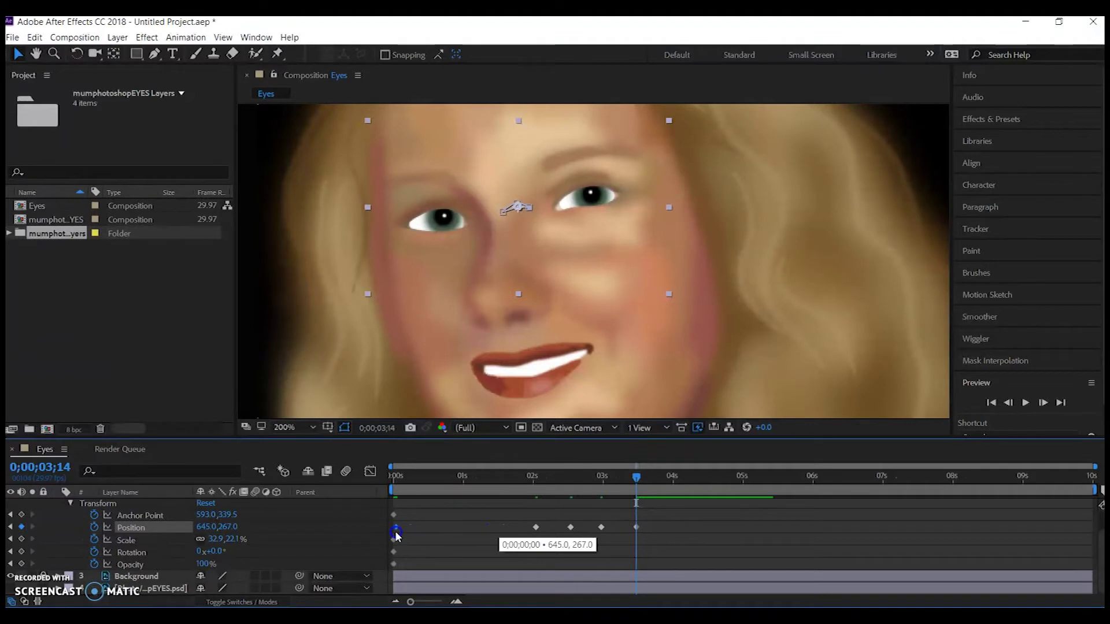
{"action": "left_click_drag", "start_coordinate": [636, 477], "coordinate": [631, 500]}
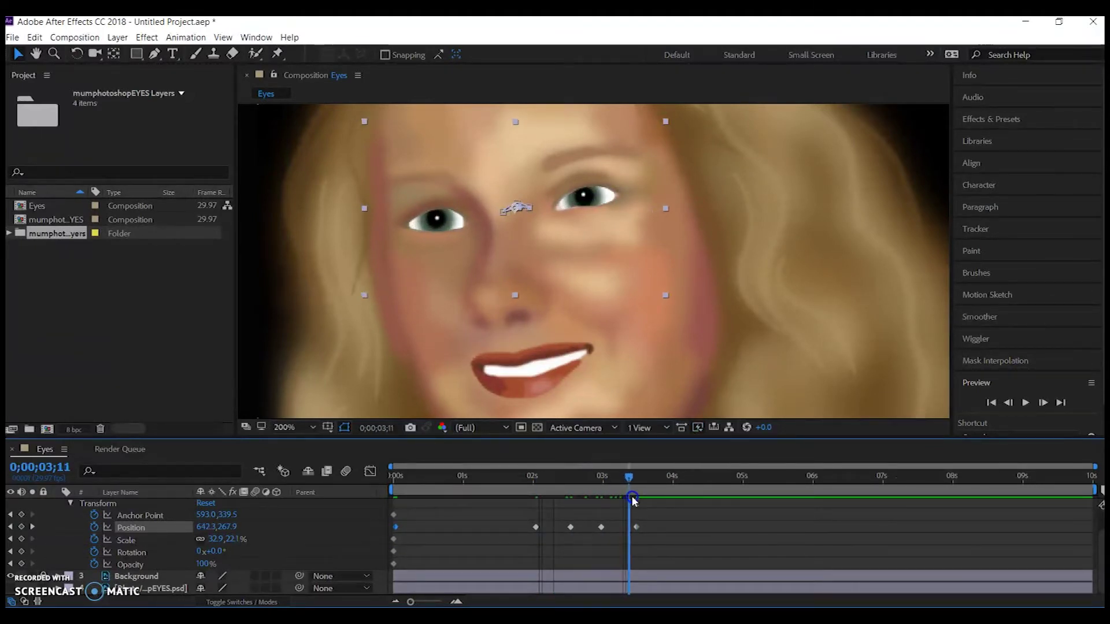
- Return to the start and play a preview of the eye-glance animation
{"action": "left_click", "coordinate": [521, 521]}
{"action": "key", "text": "space"}
{"action": "left_click", "coordinate": [397, 527]}
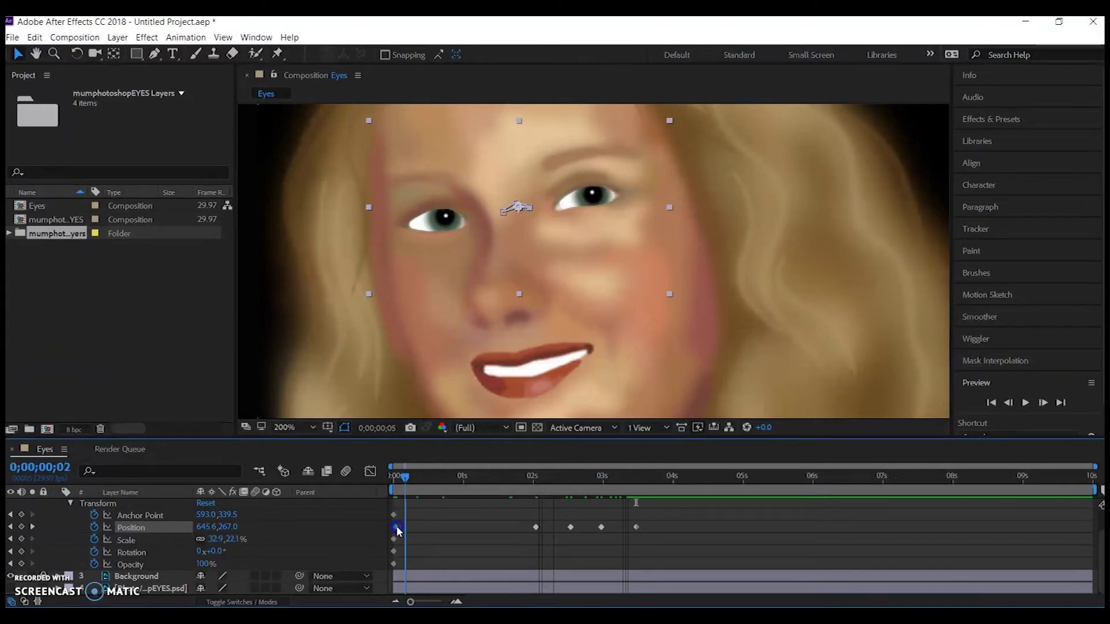
{"action": "left_click", "coordinate": [396, 527]}
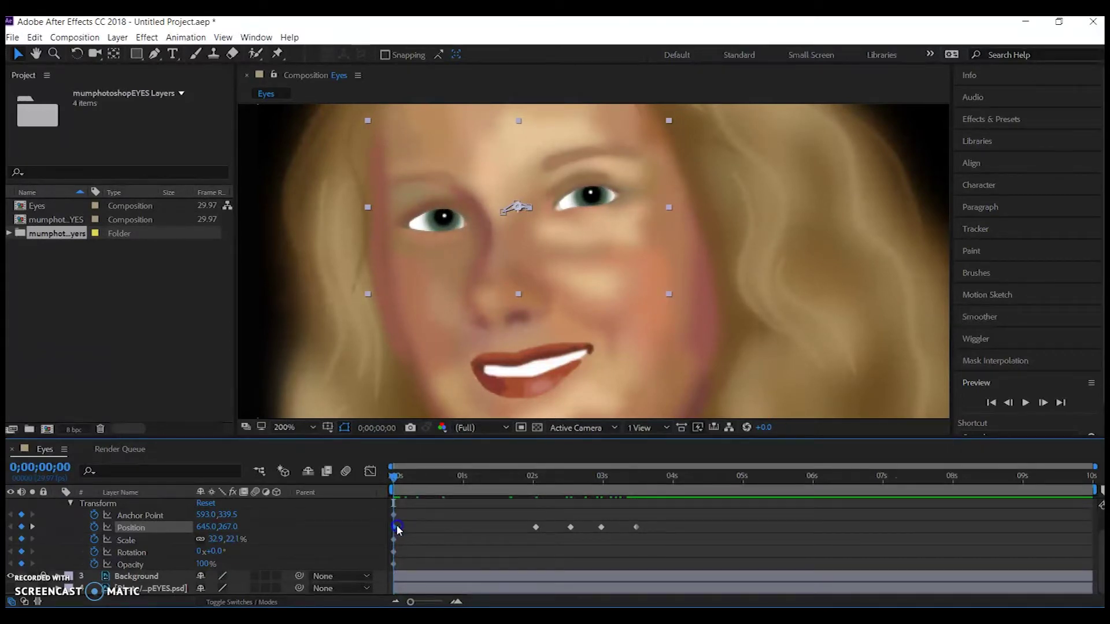
{"action": "left_click", "coordinate": [397, 527]}
{"action": "left_click", "coordinate": [393, 529]}
{"action": "left_click", "coordinate": [1027, 403]}
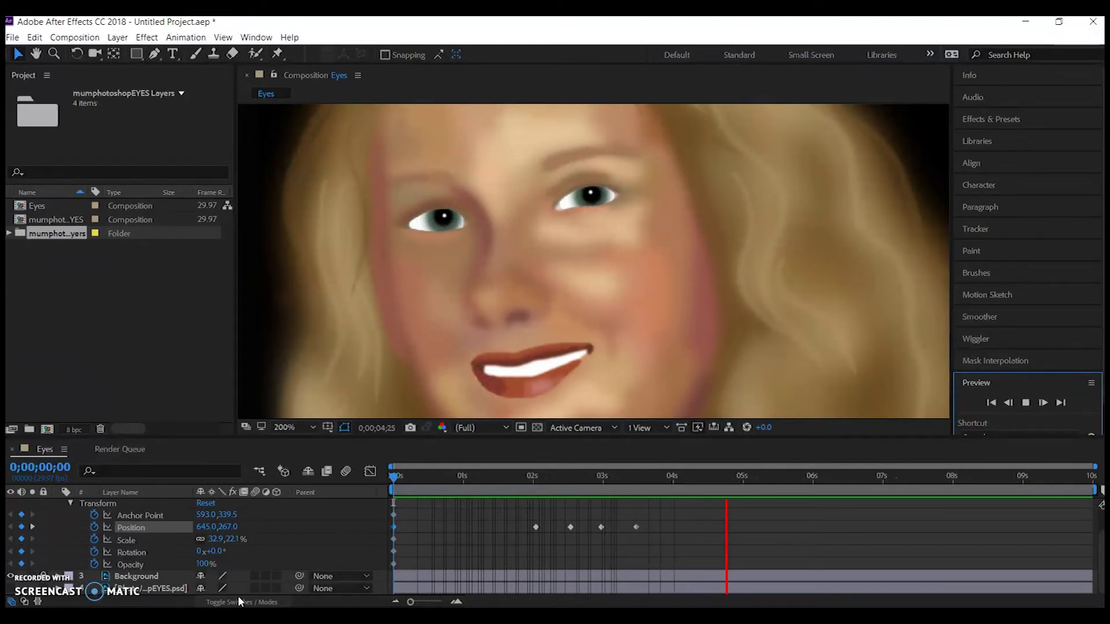
- Play a preview of the current eye glance animation, then stop it
{"action": "left_click", "coordinate": [238, 597]}
{"action": "left_click", "coordinate": [420, 481]}
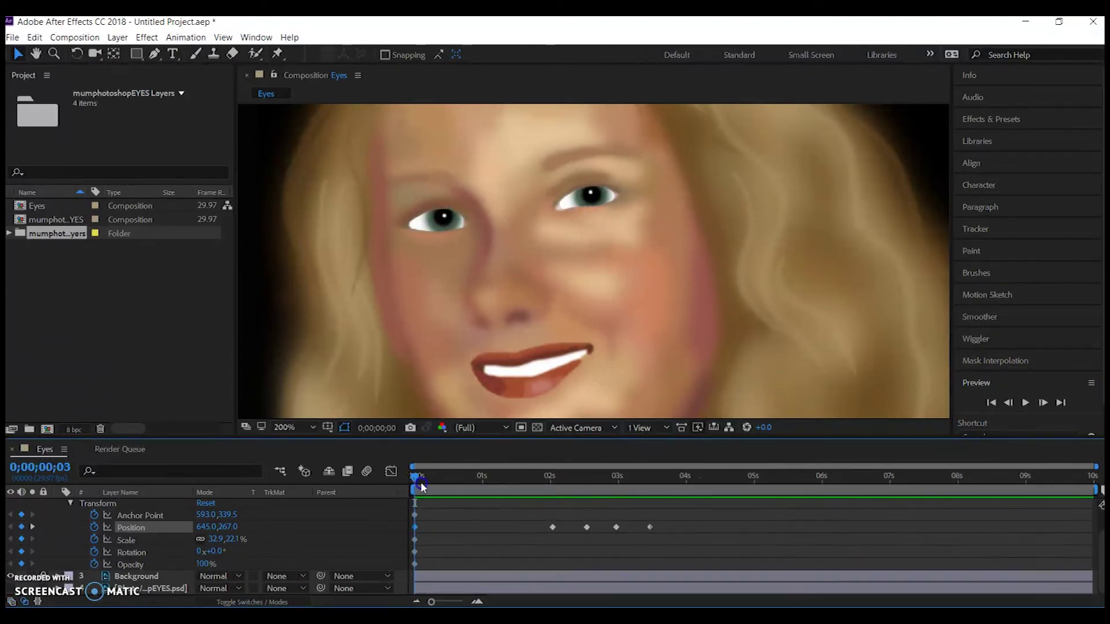
{"action": "left_click", "coordinate": [1026, 402]}
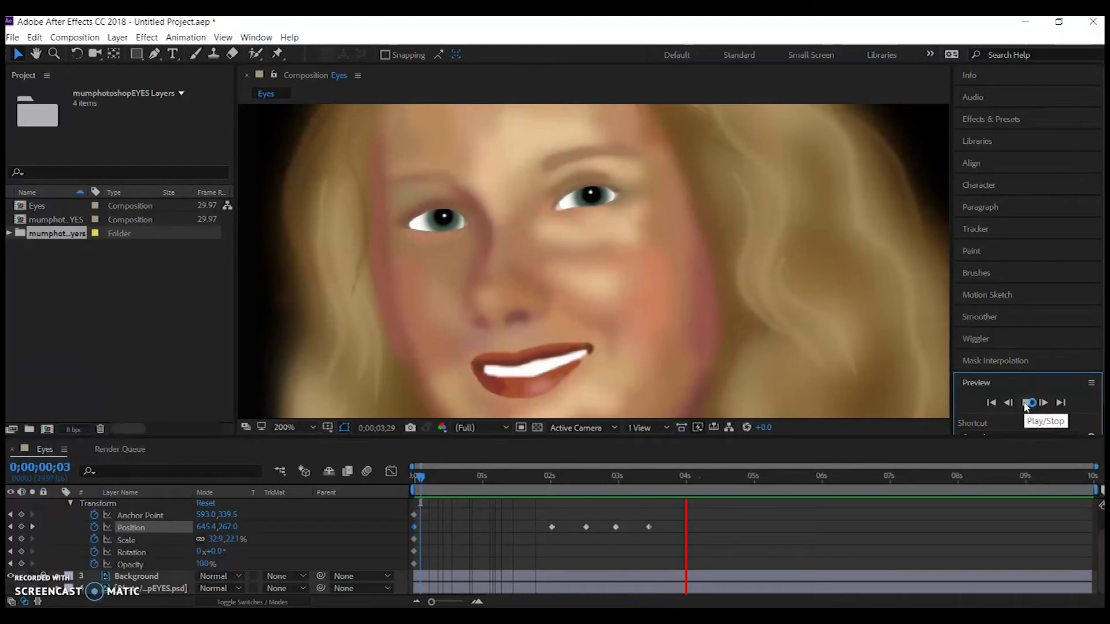
{"action": "left_click", "coordinate": [1025, 403]}
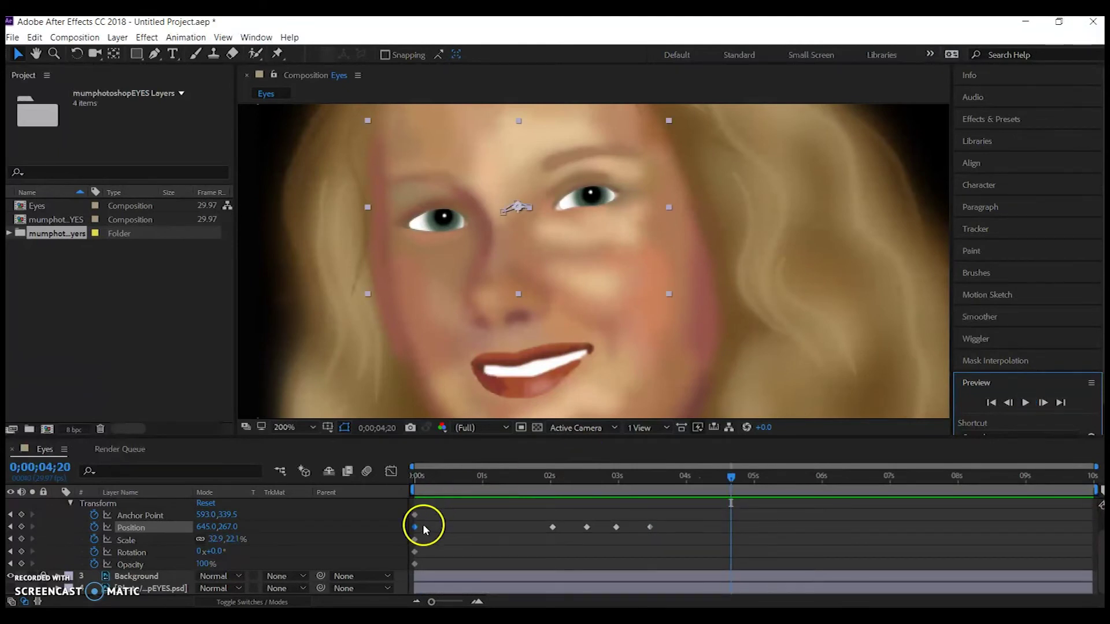
- Move the first Position keyframe from 0 to about 1.75 seconds and preview from the start
{"action": "left_click_drag", "start_coordinate": [417, 530], "coordinate": [532, 531]}
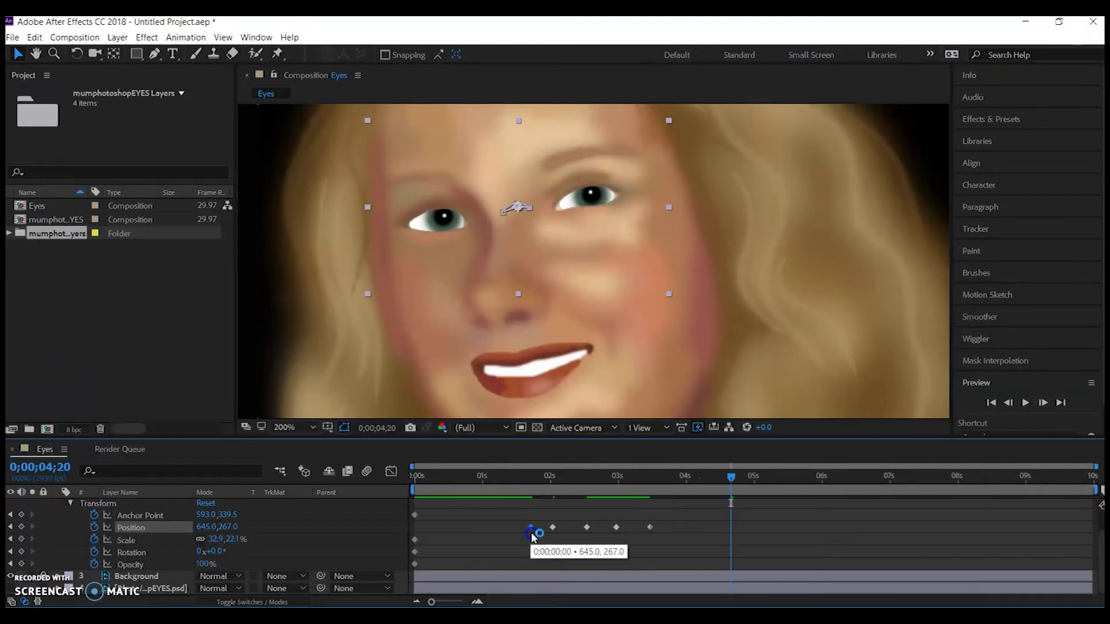
{"action": "left_click", "coordinate": [640, 501]}
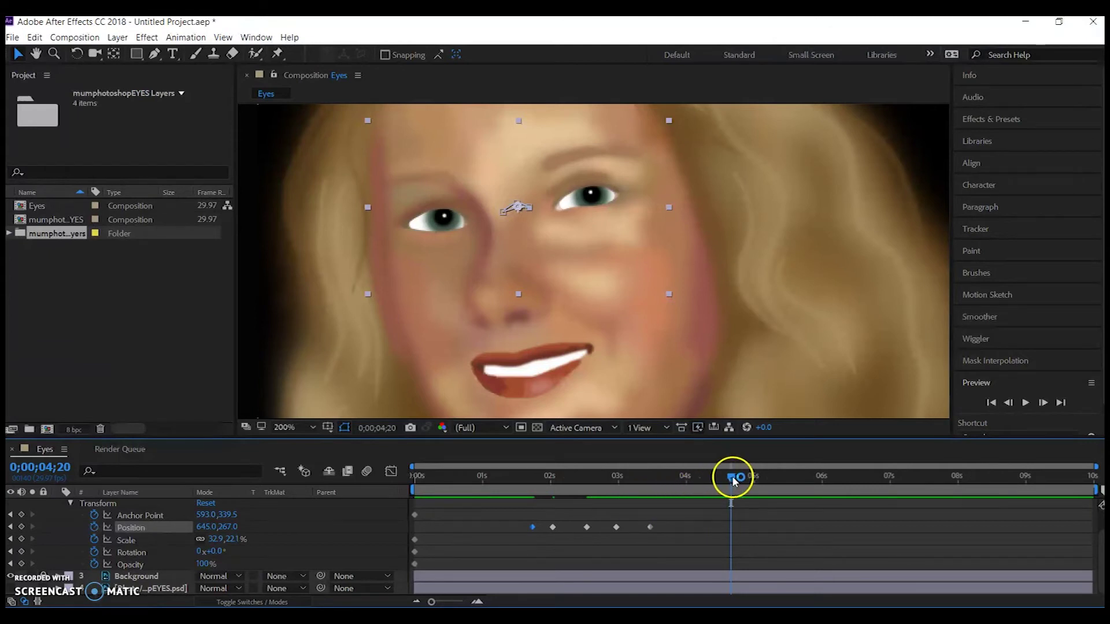
{"action": "left_click_drag", "start_coordinate": [731, 476], "coordinate": [379, 525]}
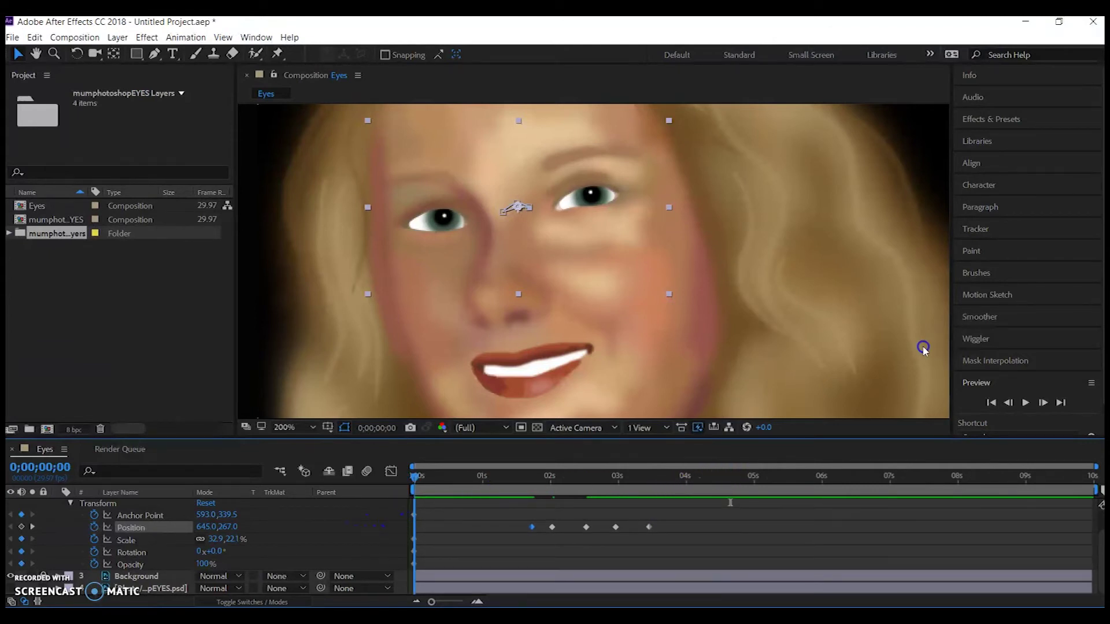
{"action": "left_click", "coordinate": [1024, 401]}
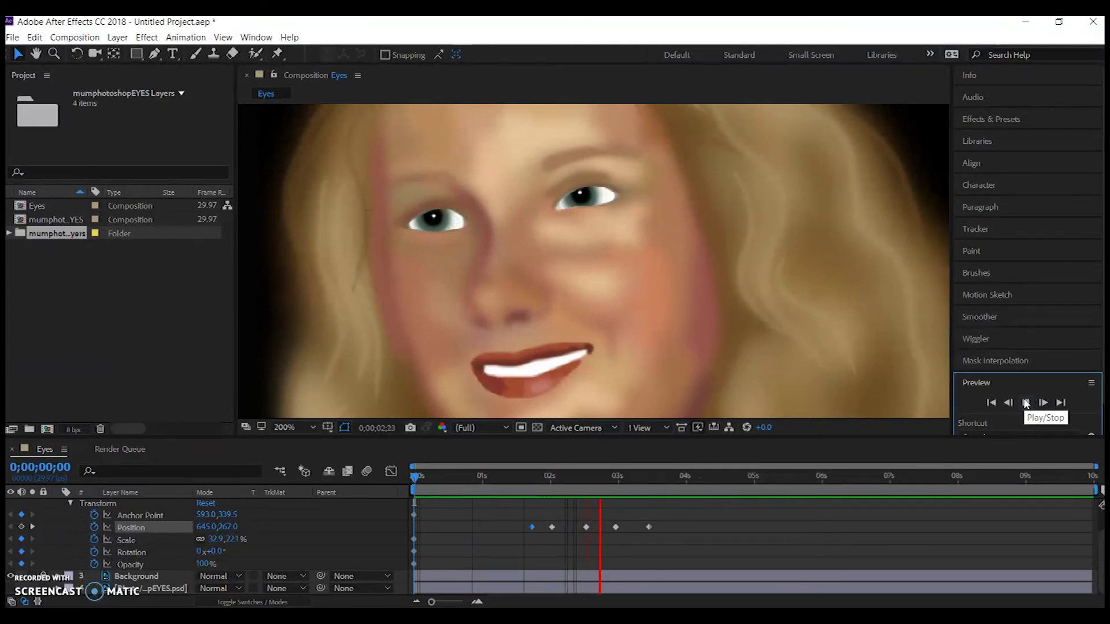
{"action": "left_click", "coordinate": [1005, 403]}
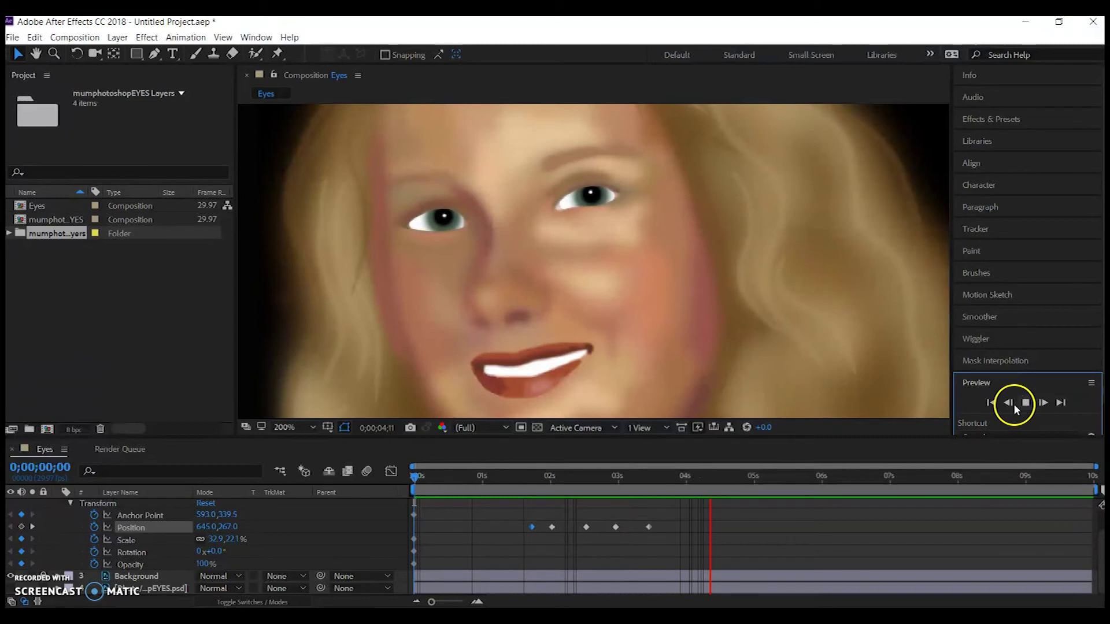
- Set the current time to 1;28 and move the second eye keyframe there
{"action": "left_click", "coordinate": [571, 546]}
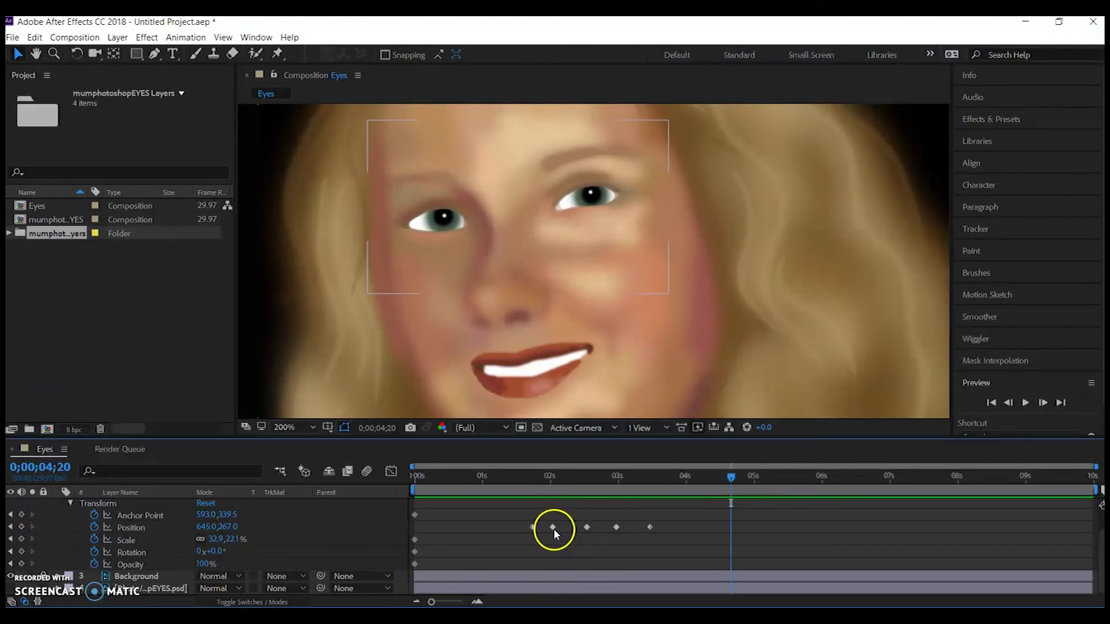
{"action": "left_click", "coordinate": [527, 486]}
{"action": "left_click_drag", "start_coordinate": [532, 482], "coordinate": [546, 484]}
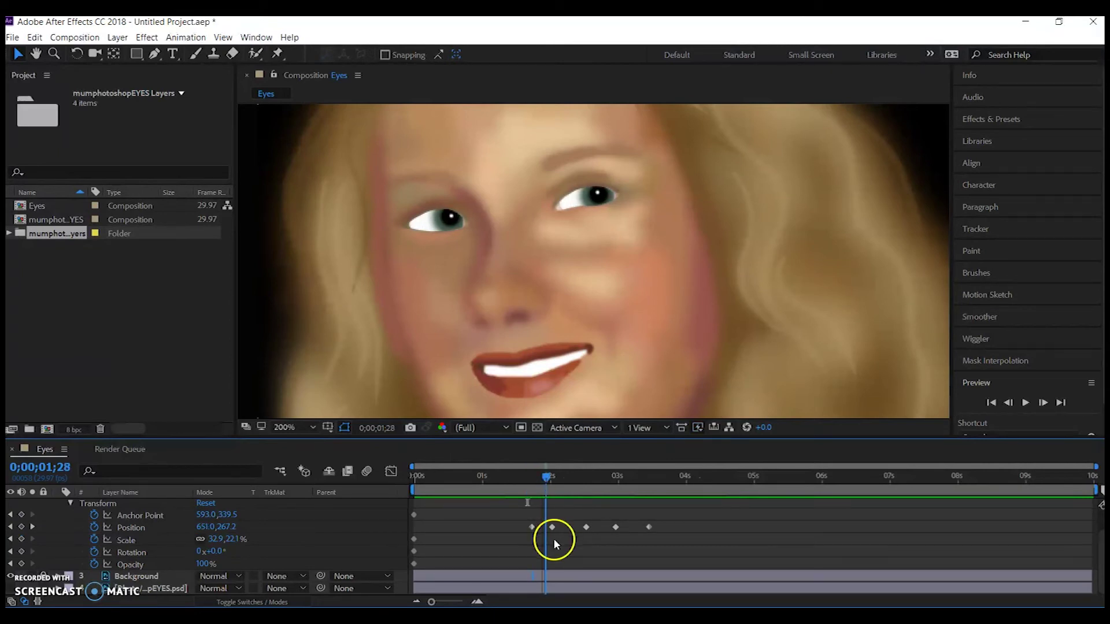
{"action": "mouse_move", "coordinate": [552, 528]}
{"action": "left_mouse_down"}
{"action": "mouse_move", "coordinate": [541, 529]}
{"action": "mouse_move", "coordinate": [611, 531]}
{"action": "mouse_move", "coordinate": [565, 535]}
{"action": "left_mouse_up"}
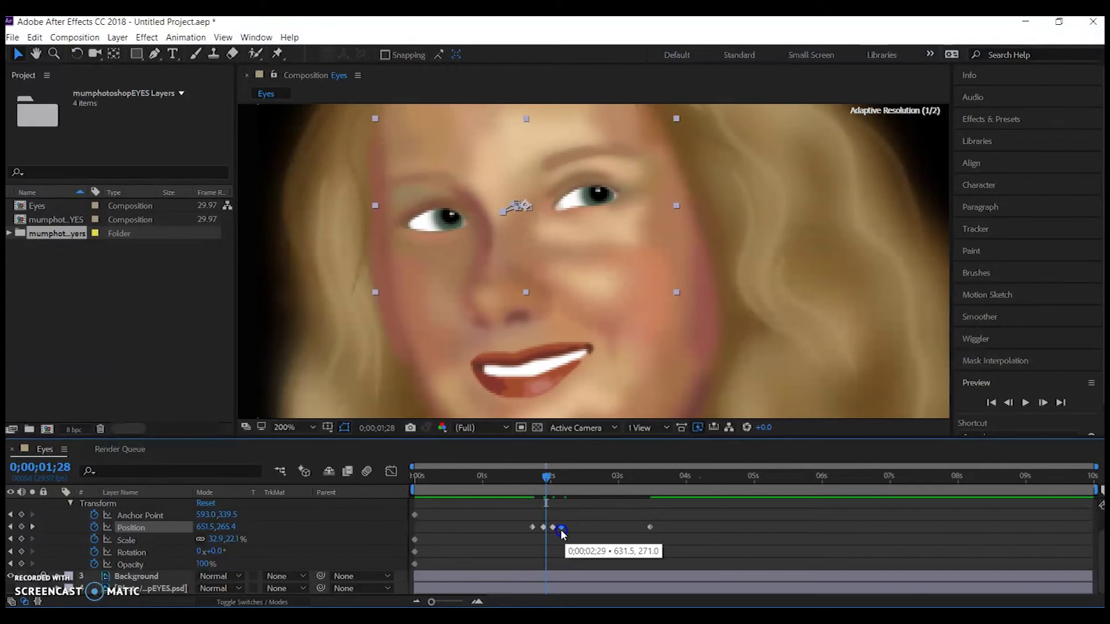
- Pull the last Position keyframe earlier to about 2.3 seconds and preview from near the start
{"action": "left_click", "coordinate": [651, 528]}
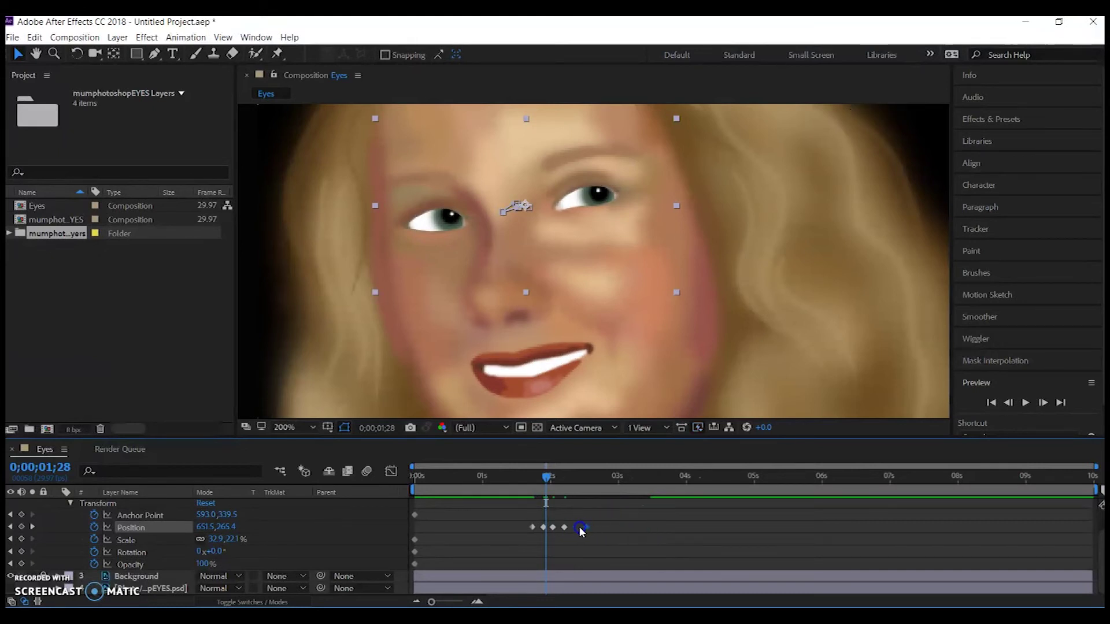
{"action": "left_click_drag", "start_coordinate": [581, 527], "coordinate": [574, 528]}
{"action": "left_click_drag", "start_coordinate": [518, 479], "coordinate": [414, 507]}
{"action": "left_click", "coordinate": [1026, 401]}
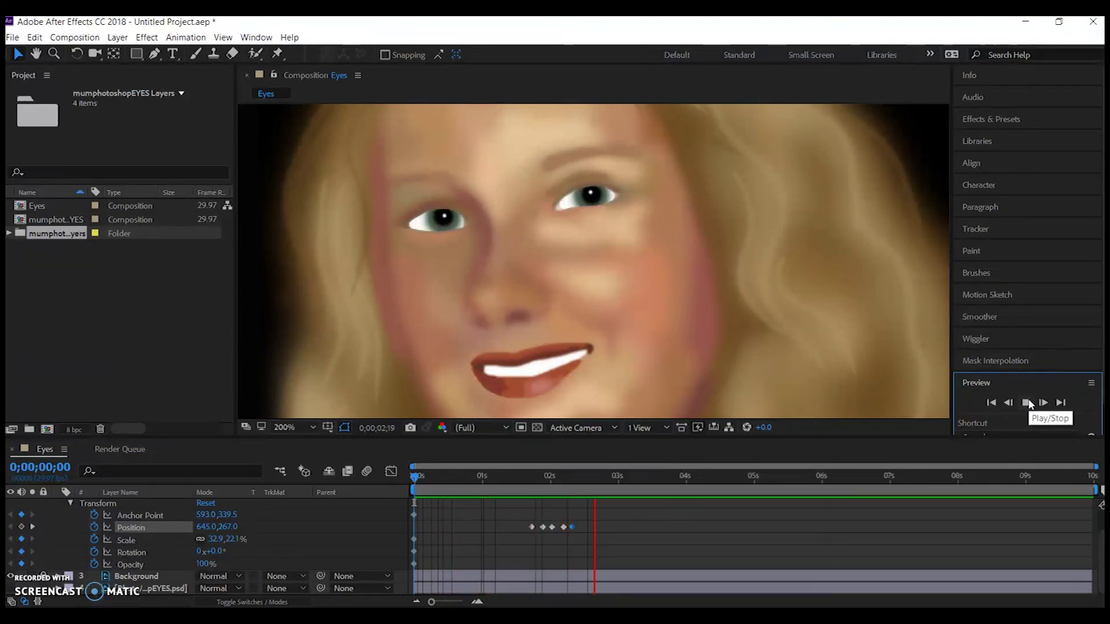
- Preview the eye glance starting from 1;22
{"action": "left_click", "coordinate": [599, 467]}
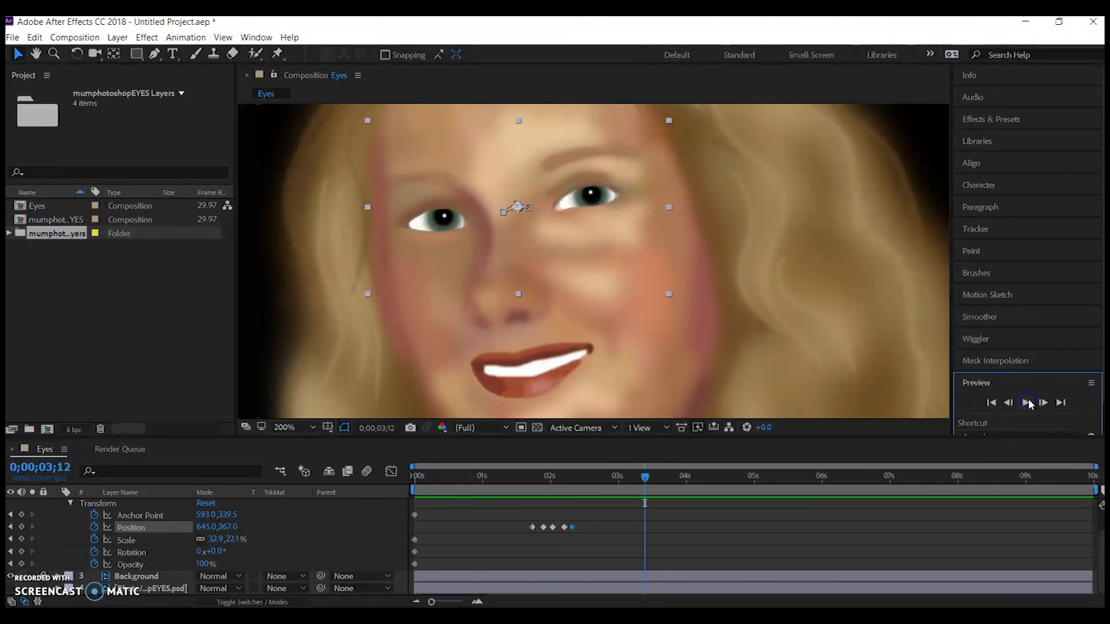
{"action": "left_click", "coordinate": [529, 479]}
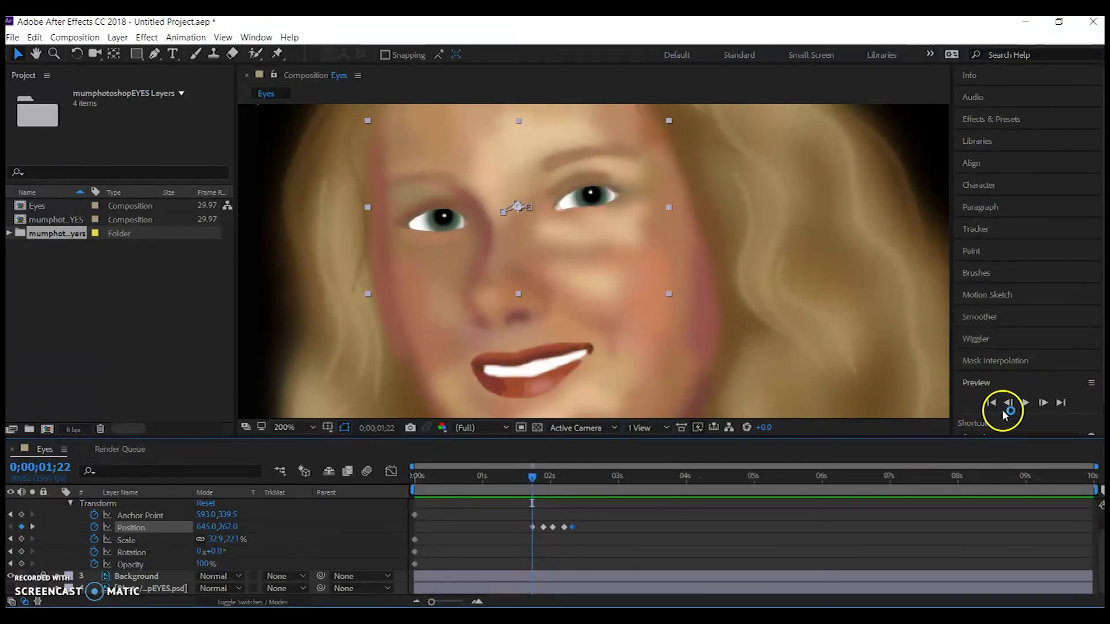
{"action": "left_click", "coordinate": [1025, 403]}
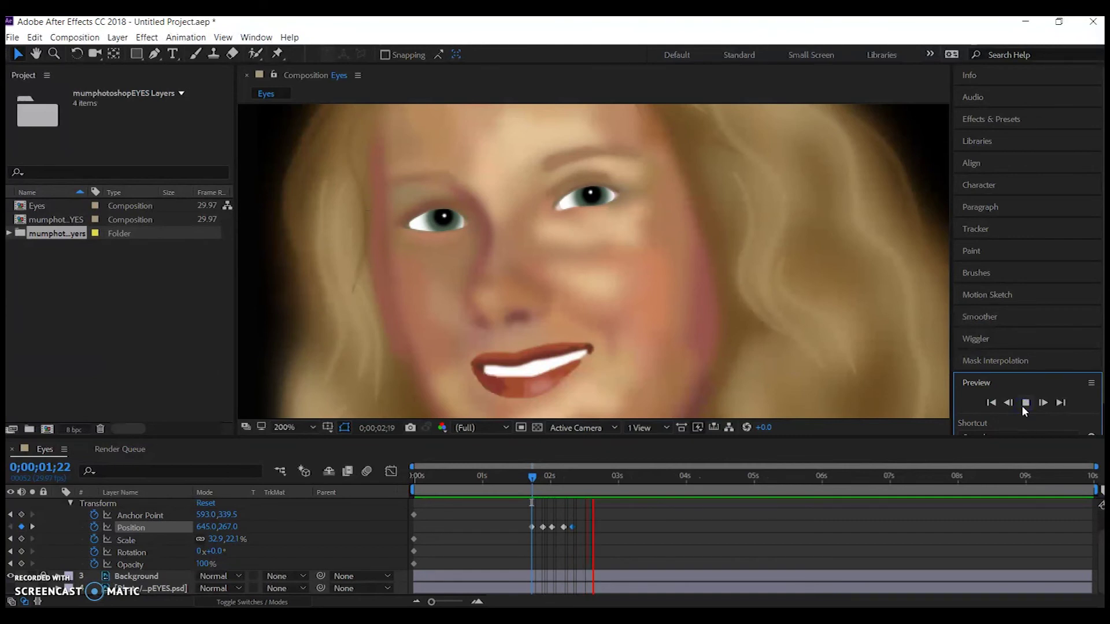
- Marquee-select the Eyes layer's Position keyframes so they can be respaced
{"action": "left_click", "coordinate": [657, 512]}
{"action": "left_click", "coordinate": [630, 529]}
{"action": "left_click_drag", "start_coordinate": [549, 536], "coordinate": [586, 531]}
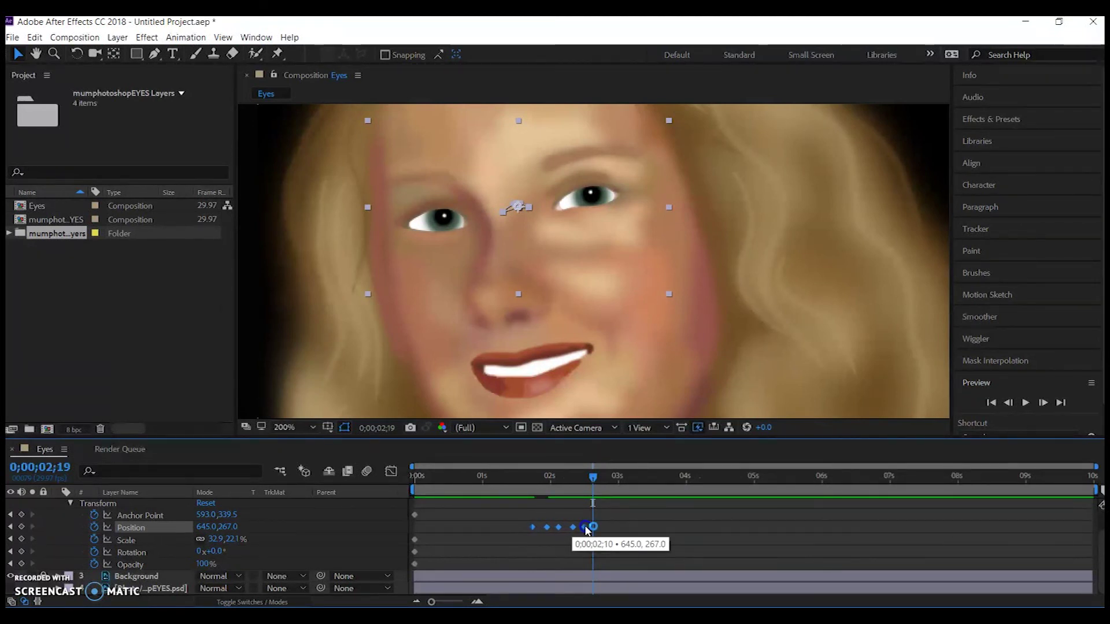